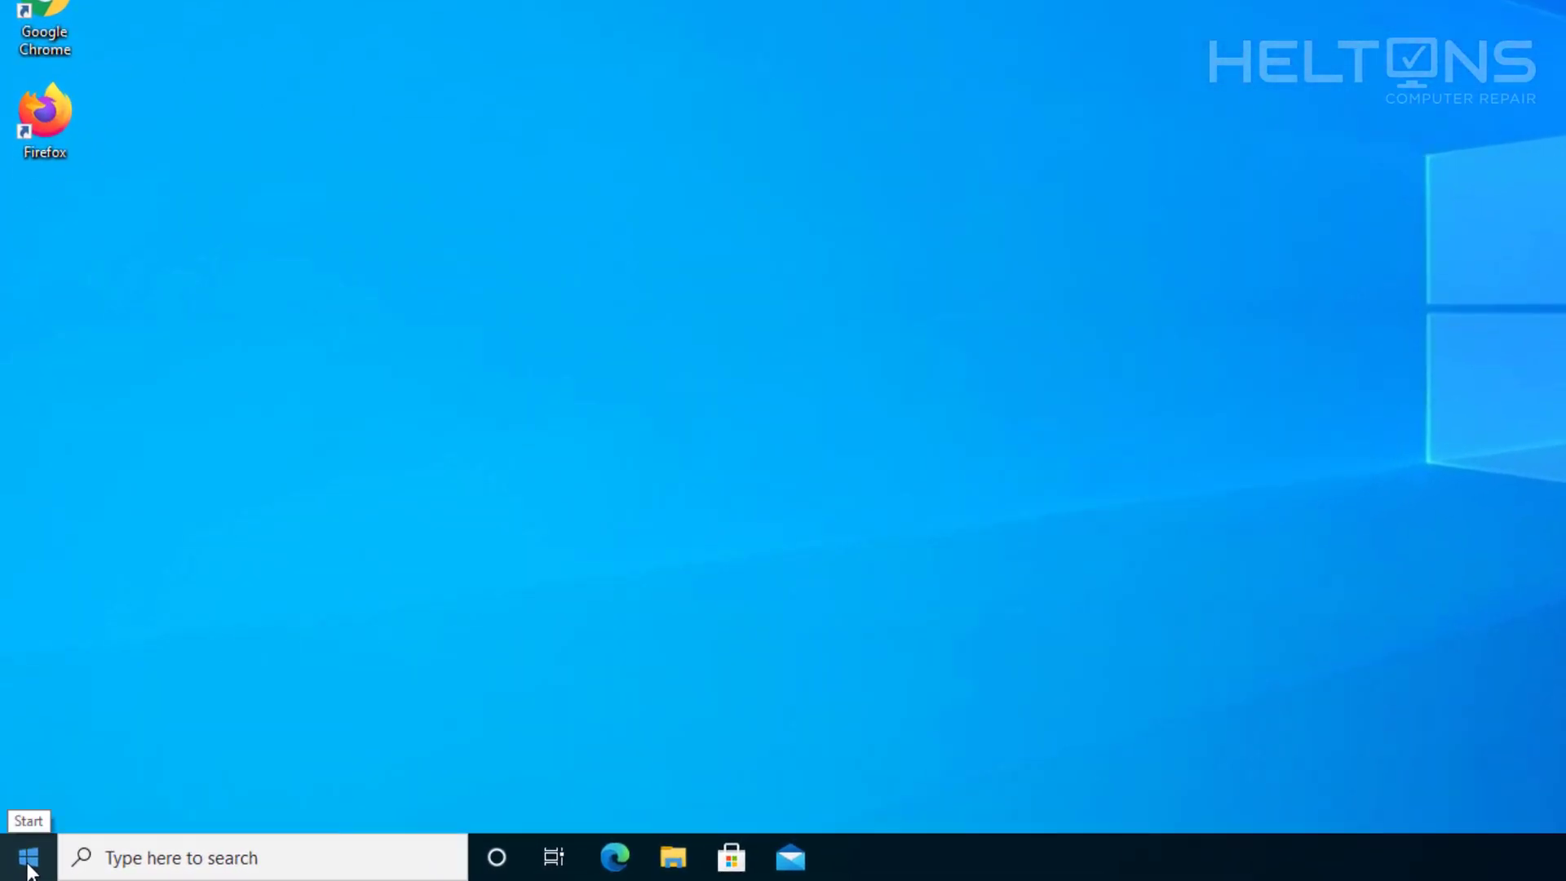
- Search for ncpa.cpl and open the Network Connections control panel item
{"action": "left_click", "coordinate": [28, 856]}
{"action": "left_click", "coordinate": [157, 858]}
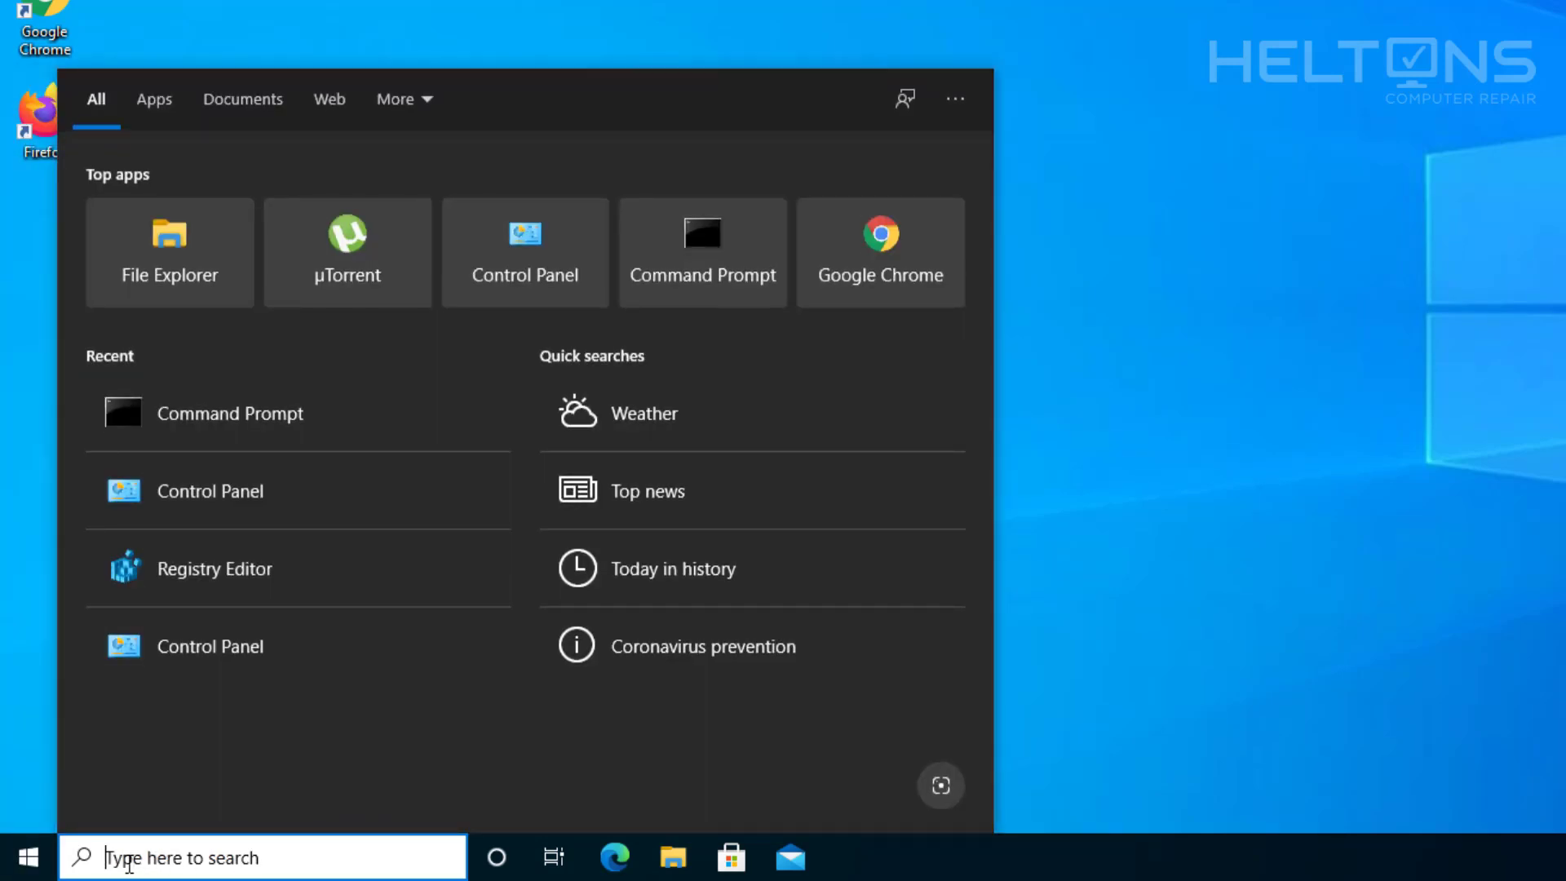
{"action": "type", "text": "ncpa"}
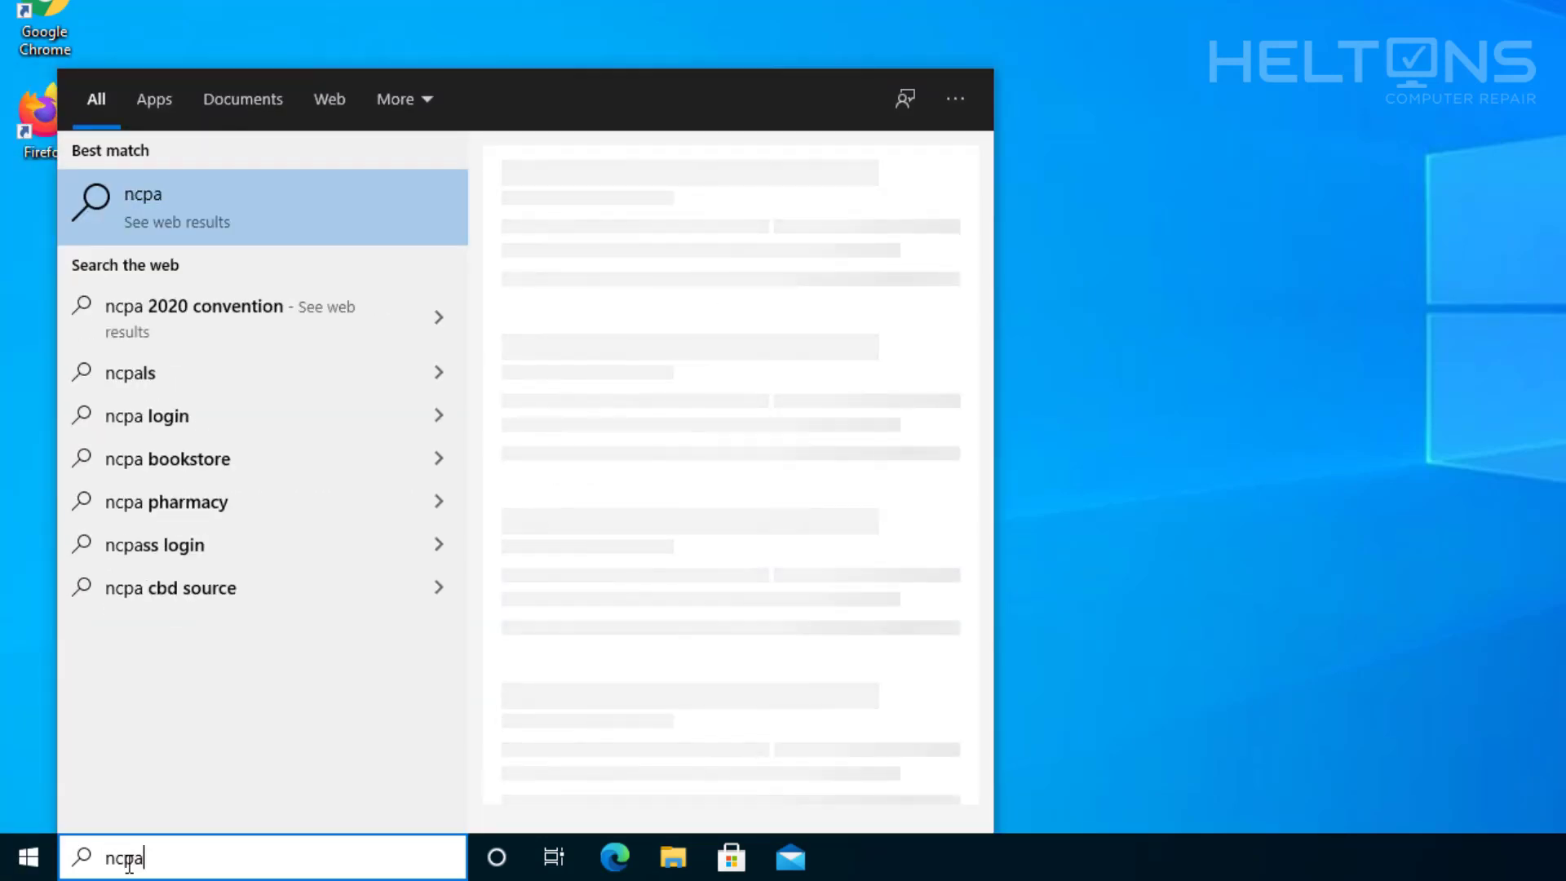
{"action": "type", "text": "."}
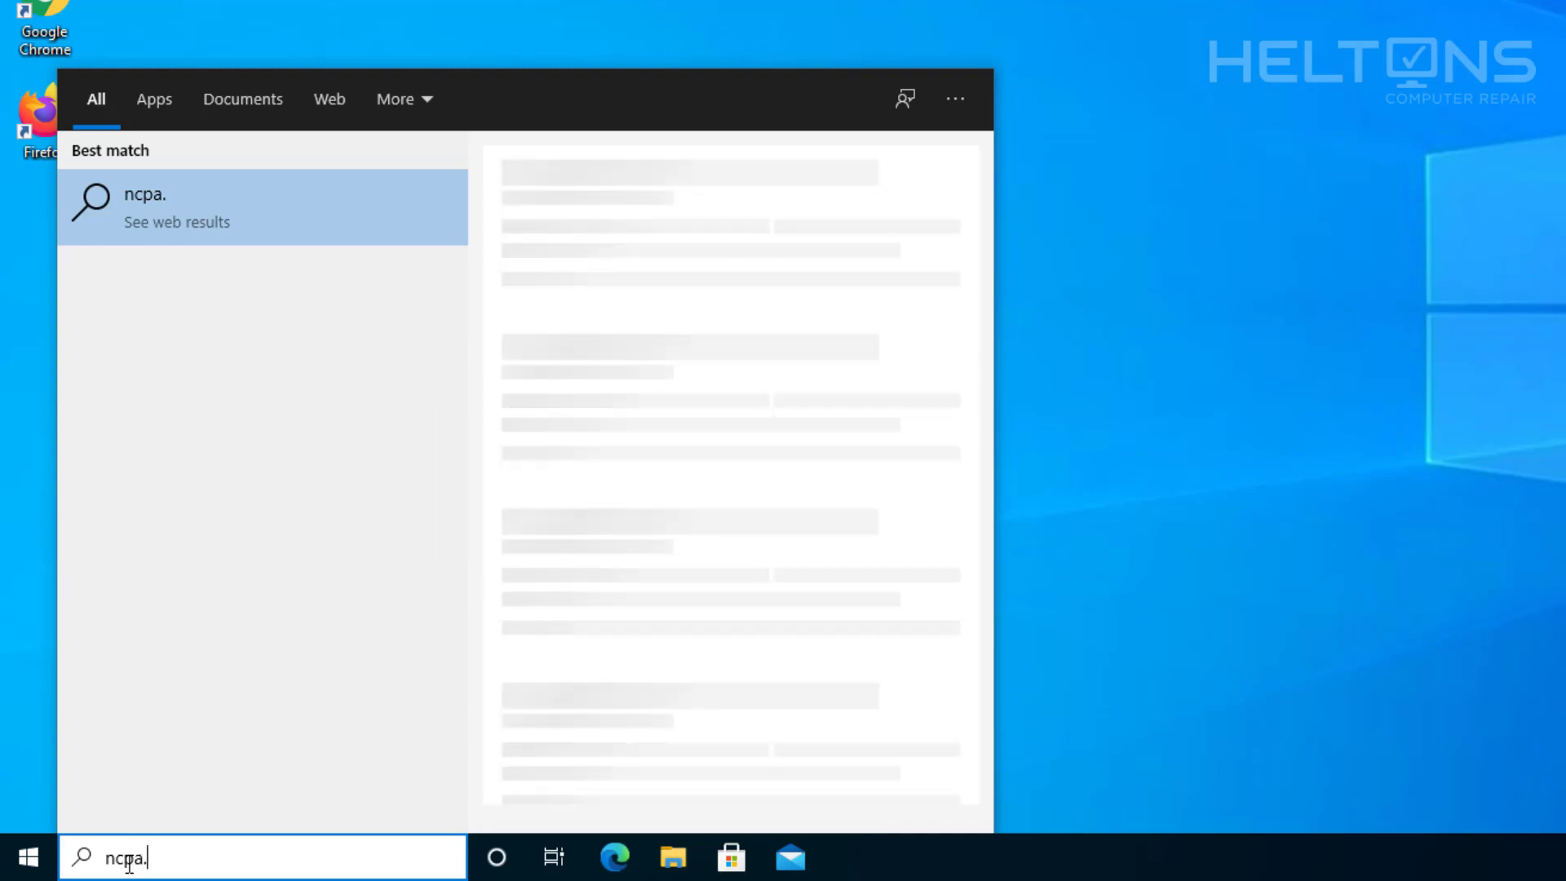
{"action": "type", "text": "cpl"}
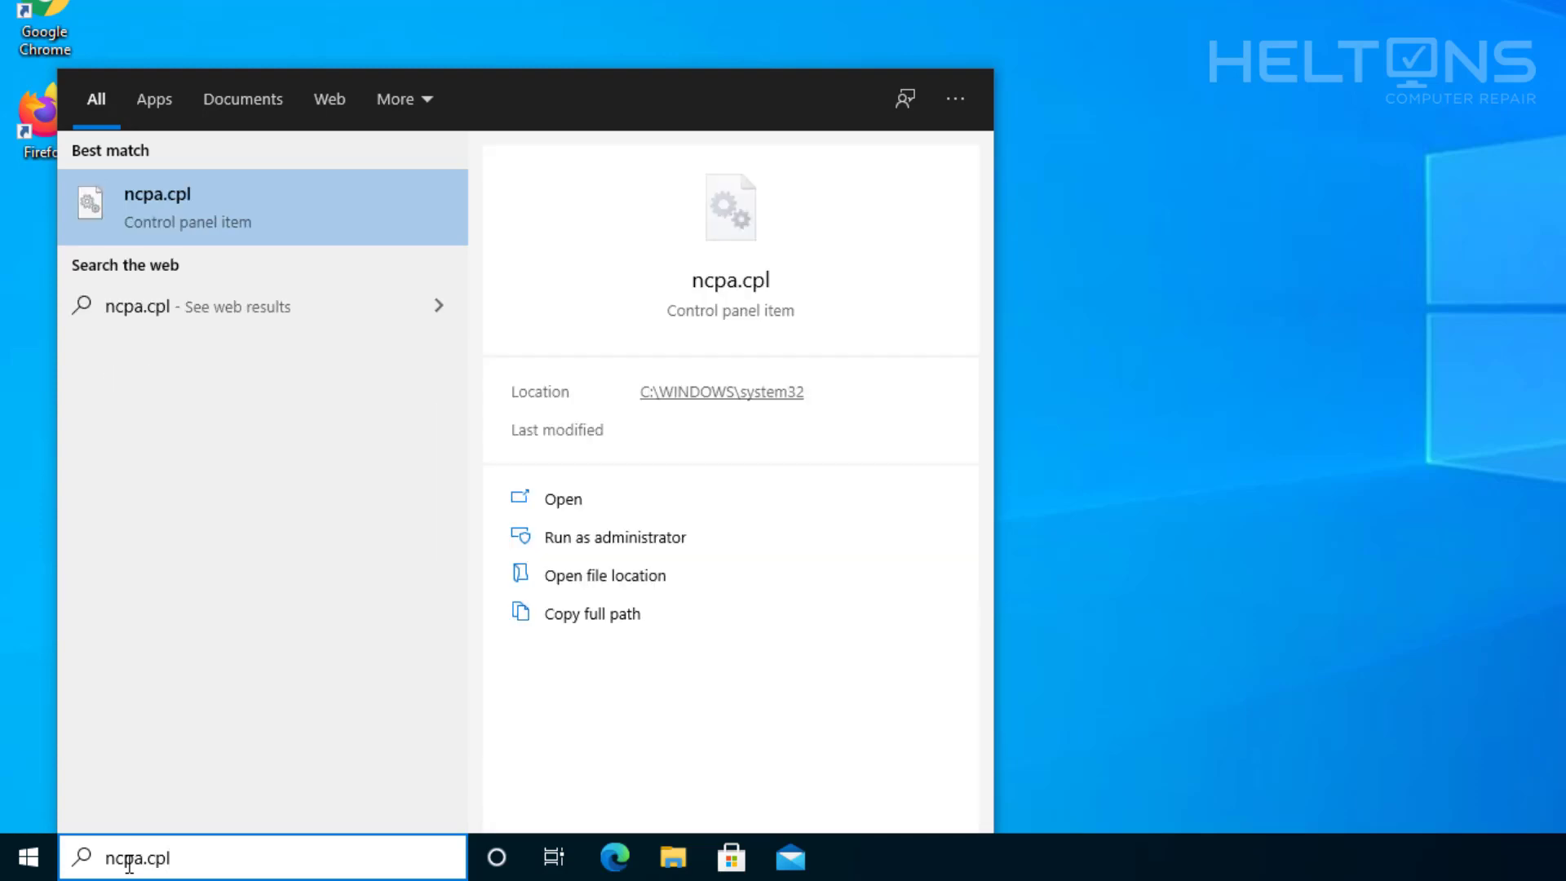
{"action": "key", "text": "Return"}
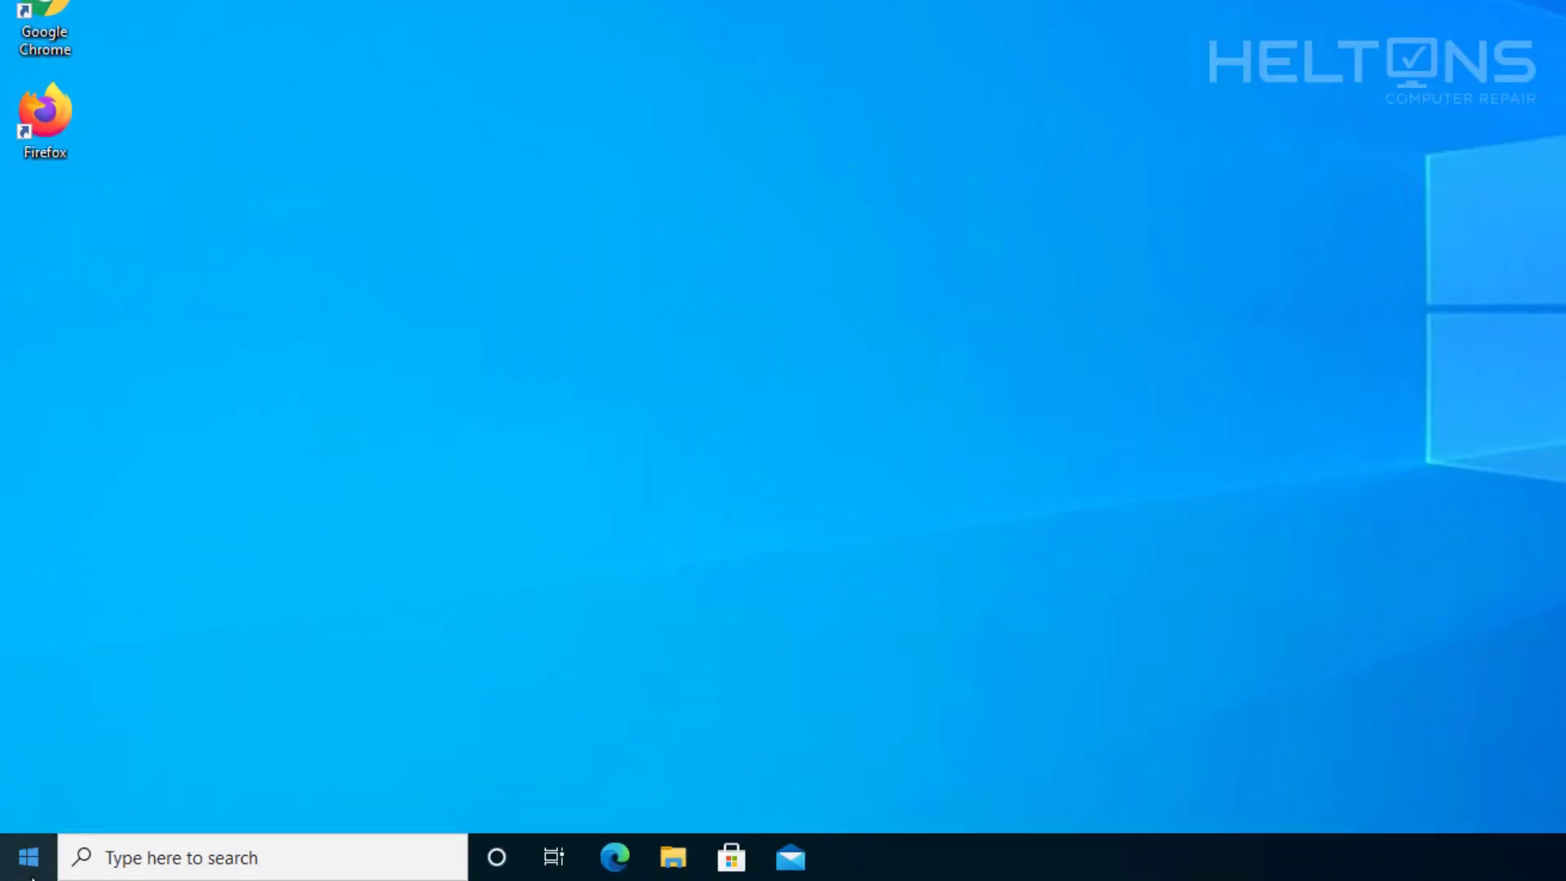
- Open Control Panel and go through Network and Internet and the Network and Sharing Center to the adapter settings
{"action": "left_click", "coordinate": [17, 871]}
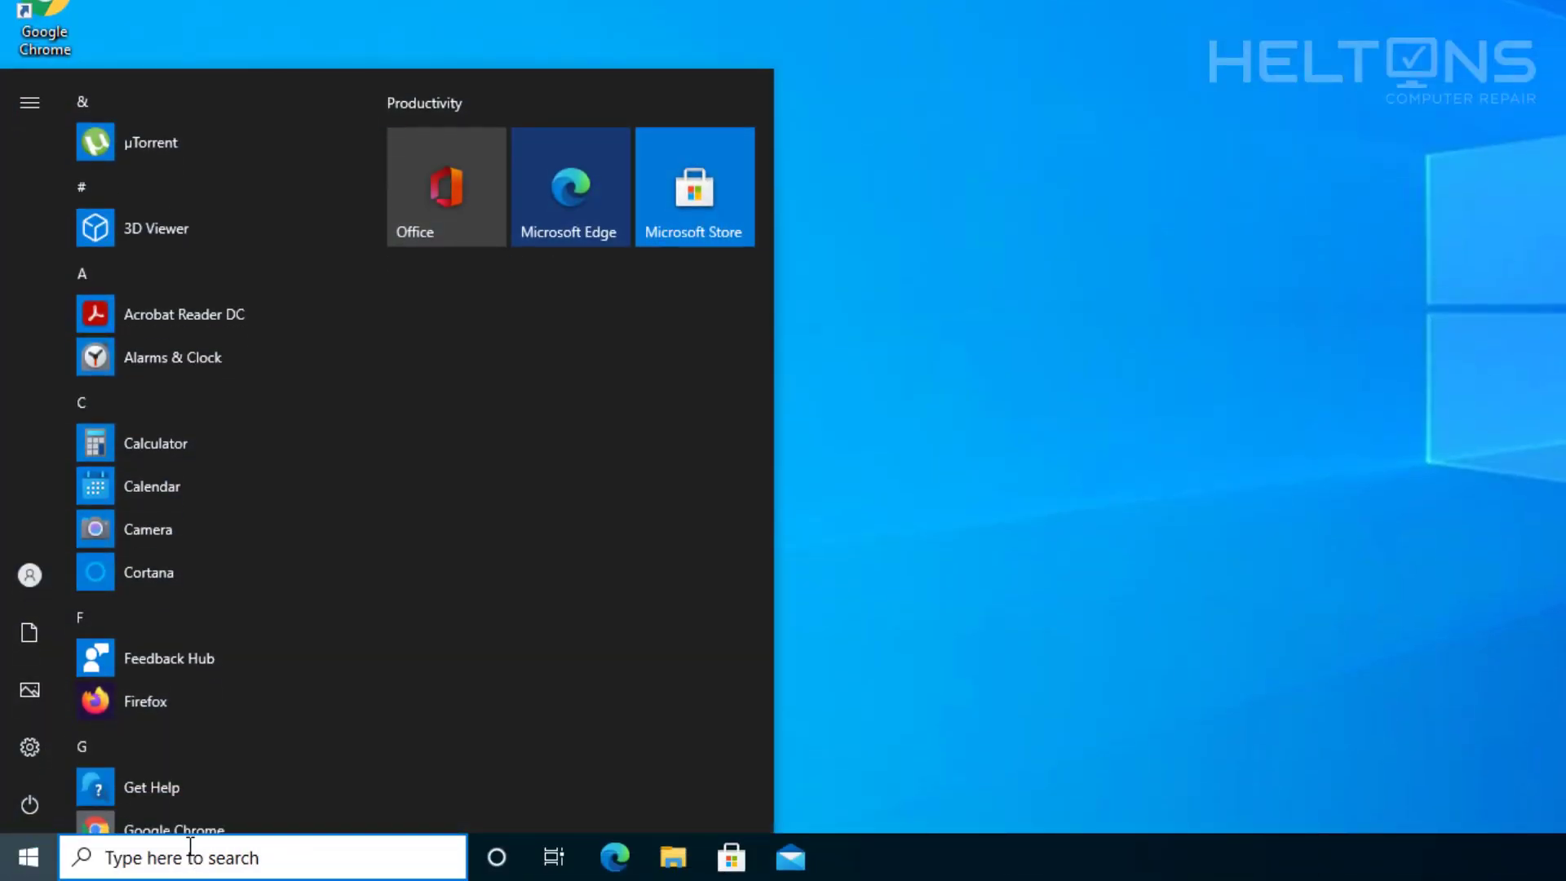
{"action": "left_click", "coordinate": [187, 855]}
{"action": "type", "text": "con"}
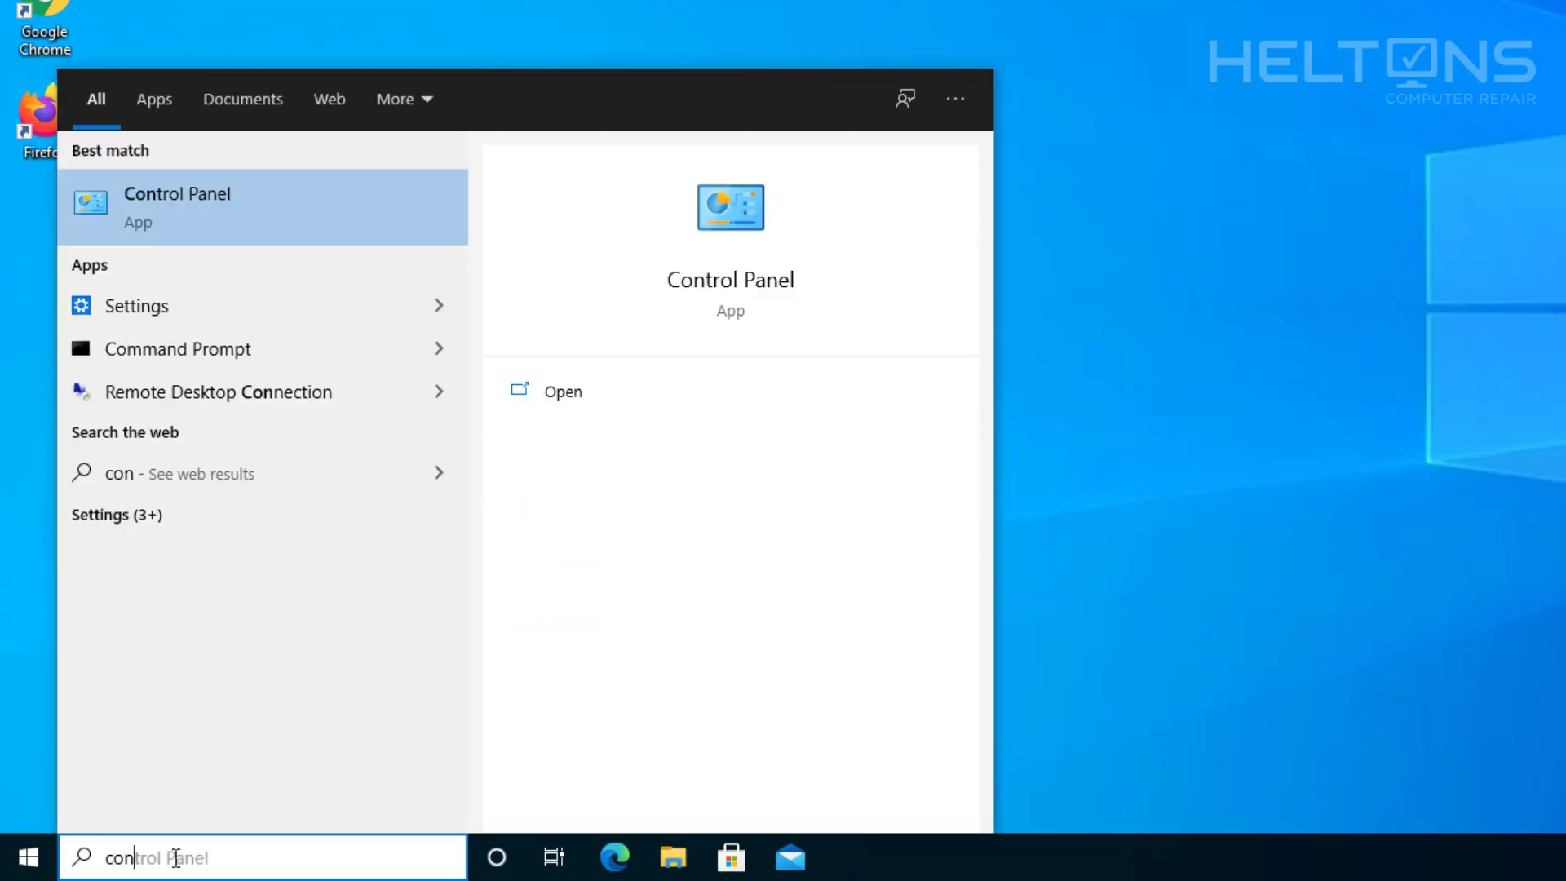
{"action": "key", "text": "Return"}
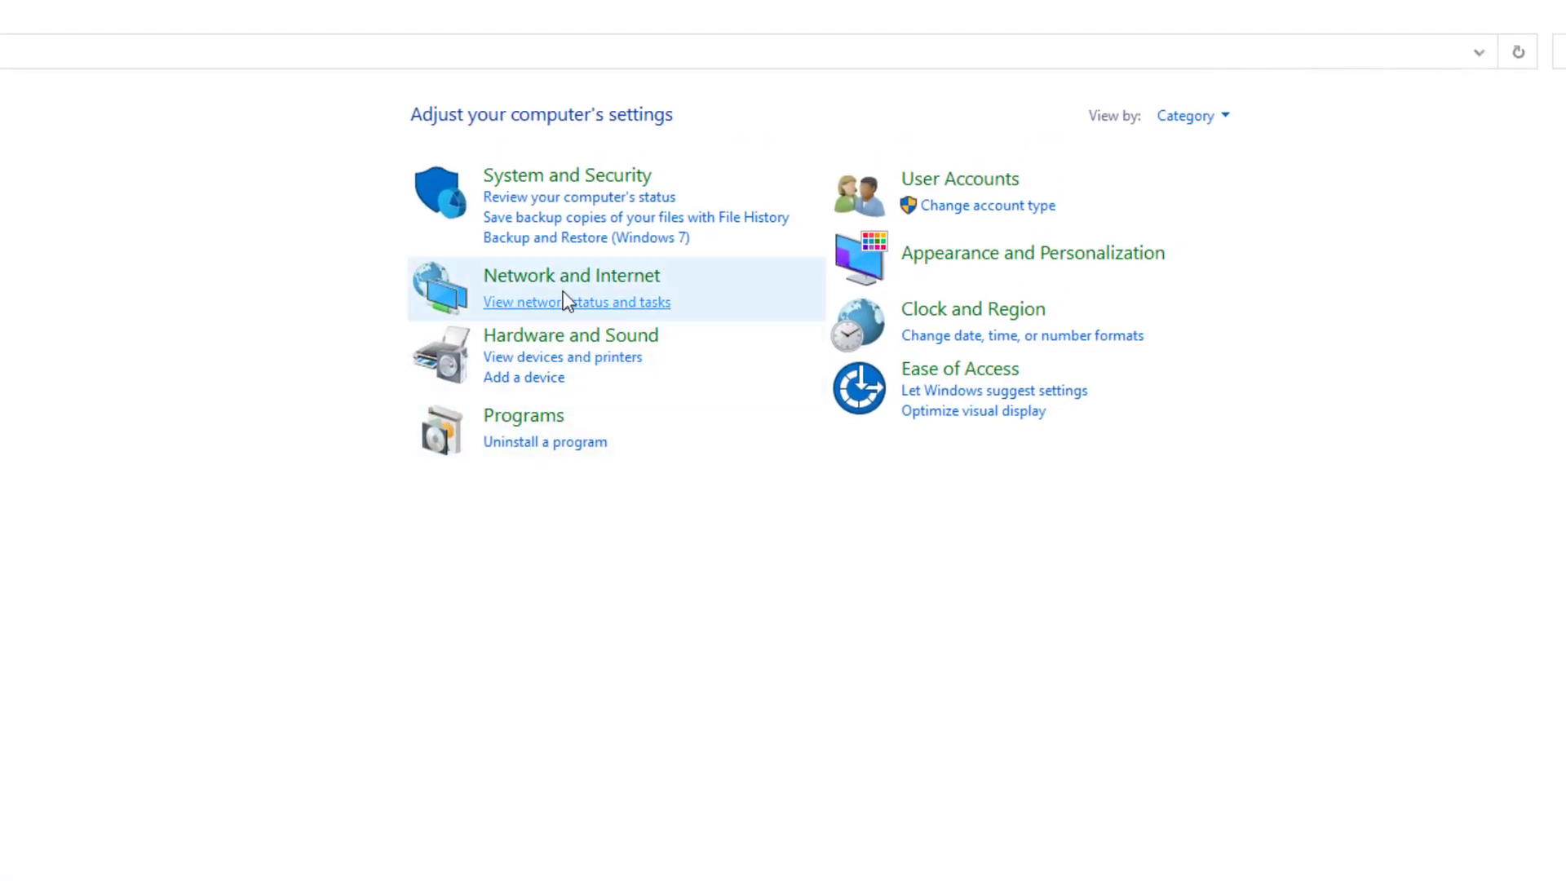
{"action": "left_click", "coordinate": [575, 267]}
{"action": "left_click", "coordinate": [484, 119]}
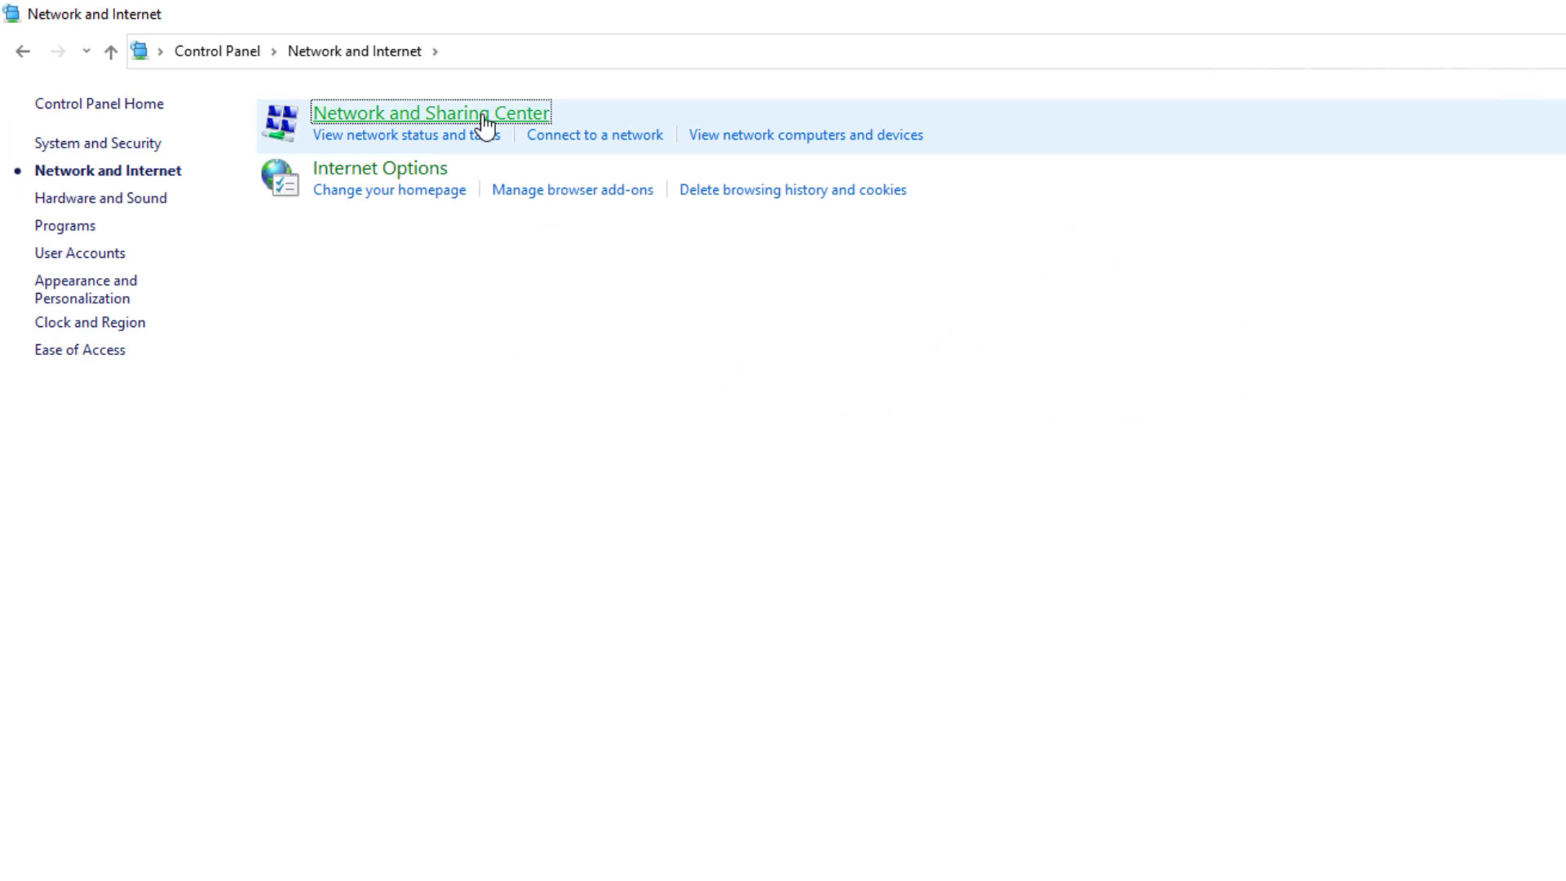
{"action": "left_click", "coordinate": [82, 150]}
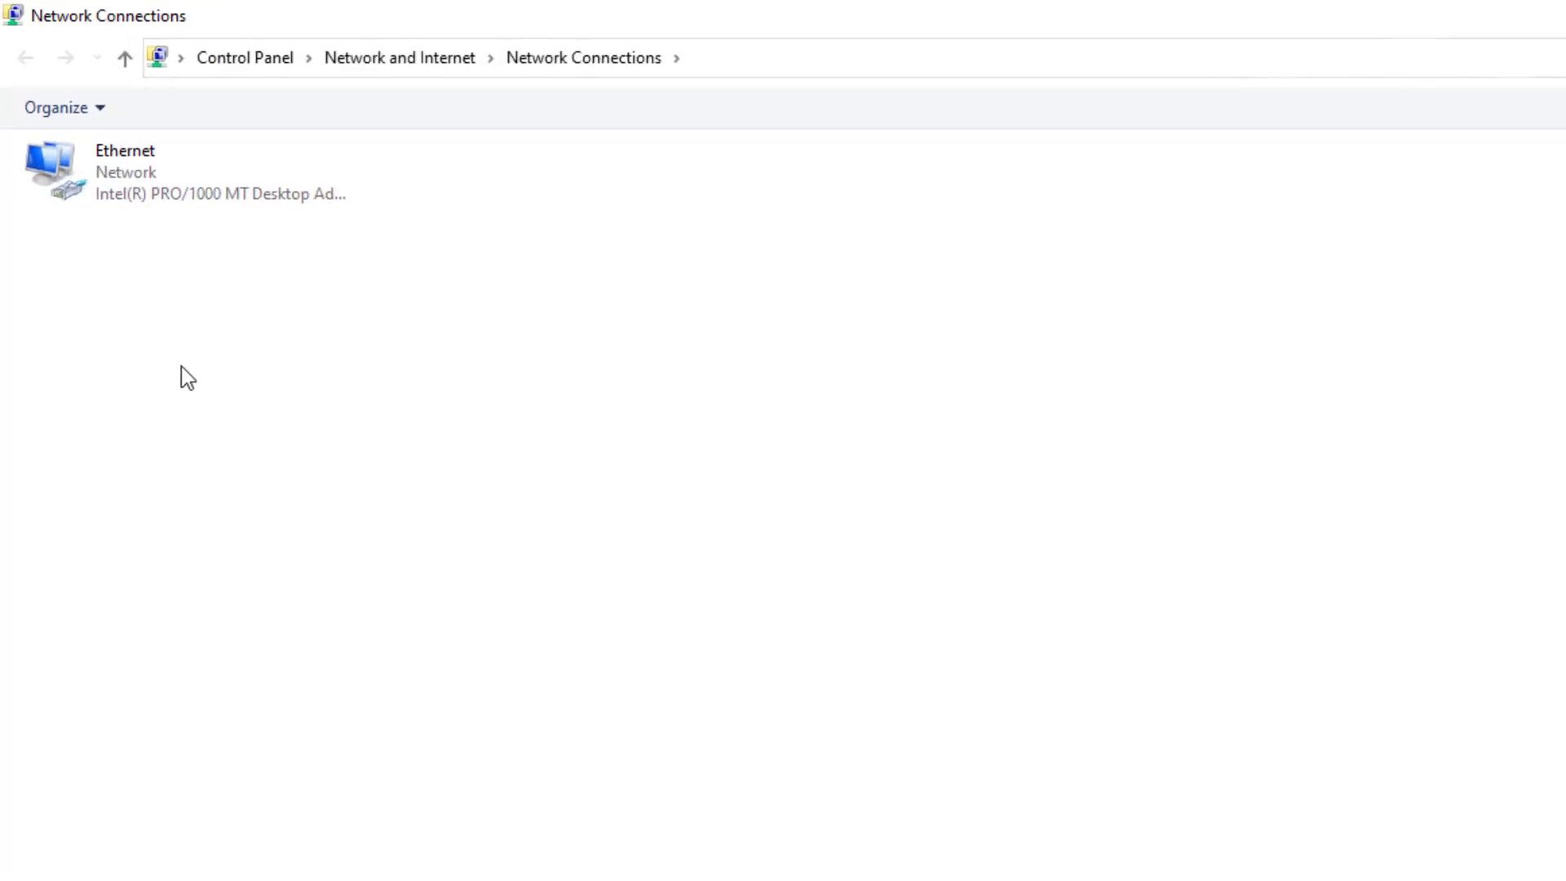
- Disable Internet Protocol Version 6 (TCP/IPv6) in the Ethernet connection's properties and apply the change
{"action": "left_click", "coordinate": [169, 173]}
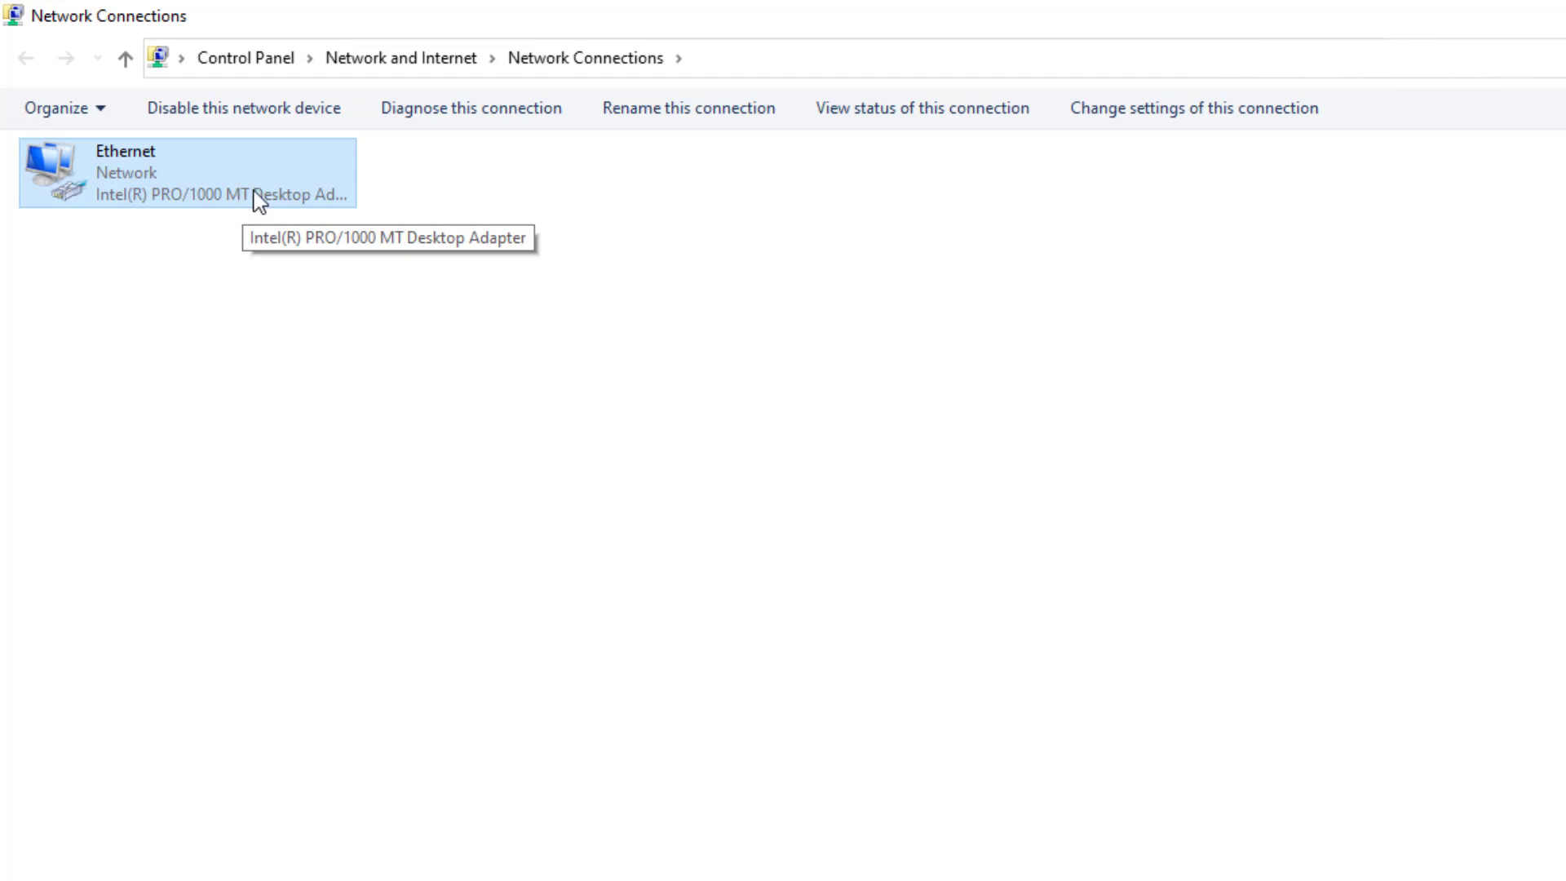
{"action": "left_click", "coordinate": [394, 160]}
{"action": "left_click", "coordinate": [275, 191]}
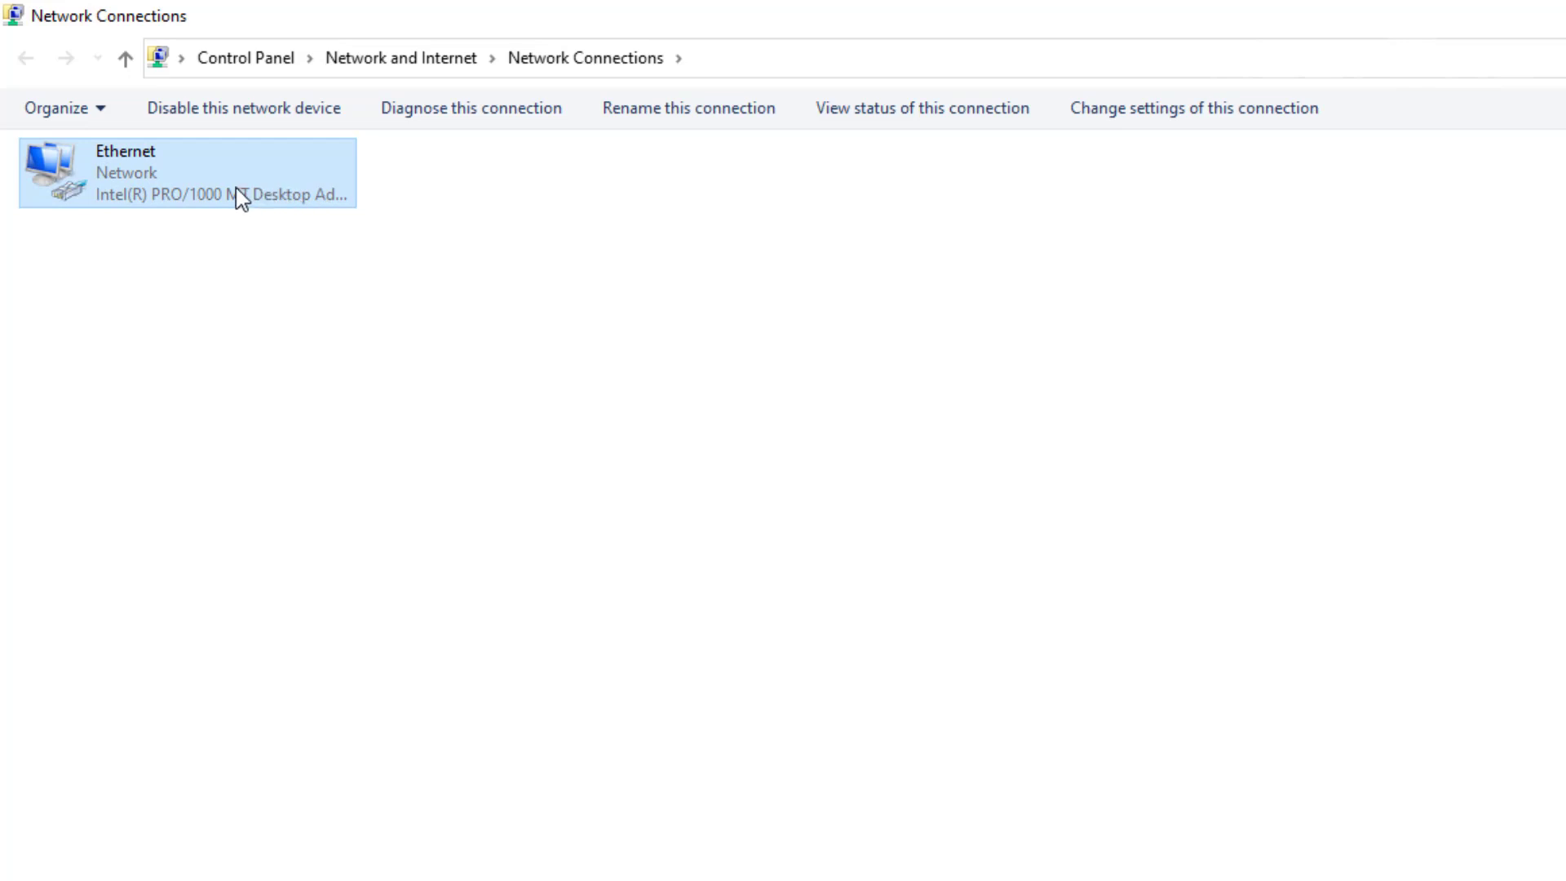
{"action": "right_click", "coordinate": [204, 180]}
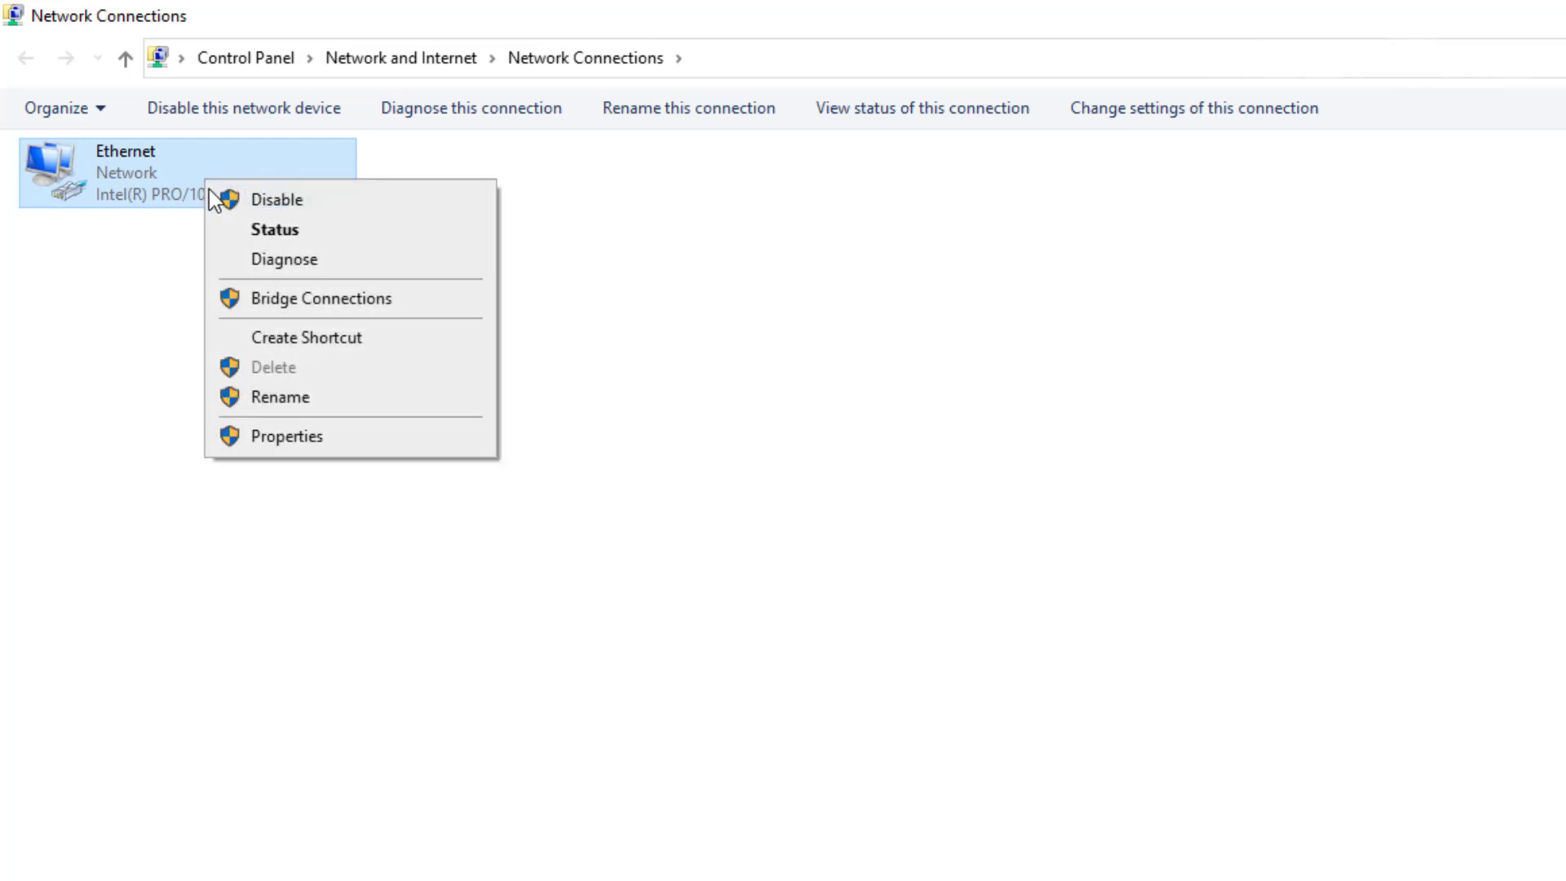
{"action": "left_click", "coordinate": [303, 435]}
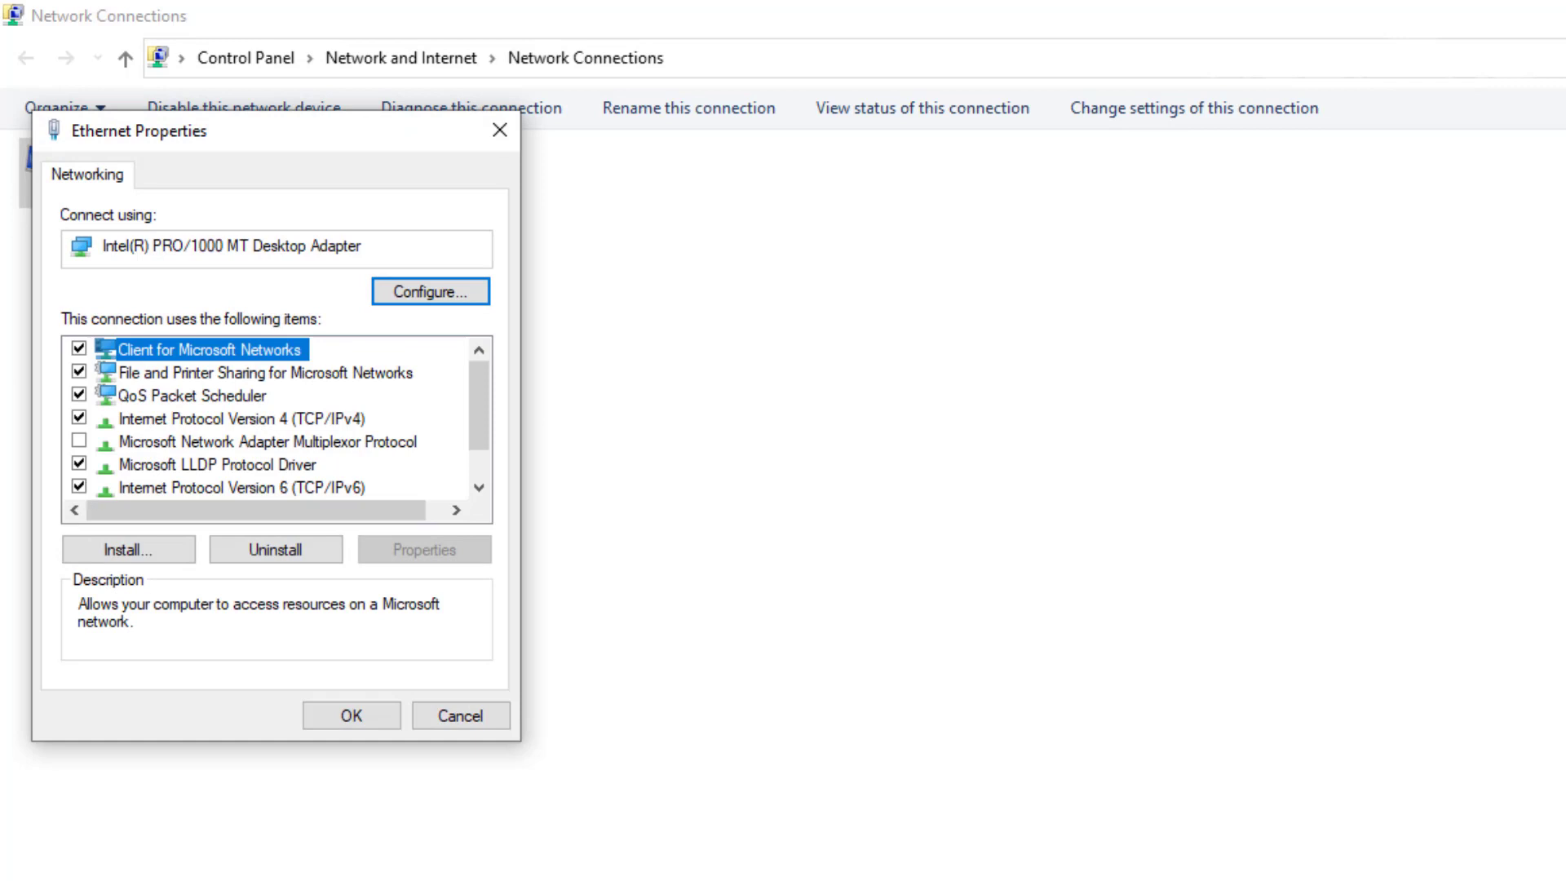
{"action": "left_click", "coordinate": [79, 487]}
{"action": "left_click", "coordinate": [348, 716]}
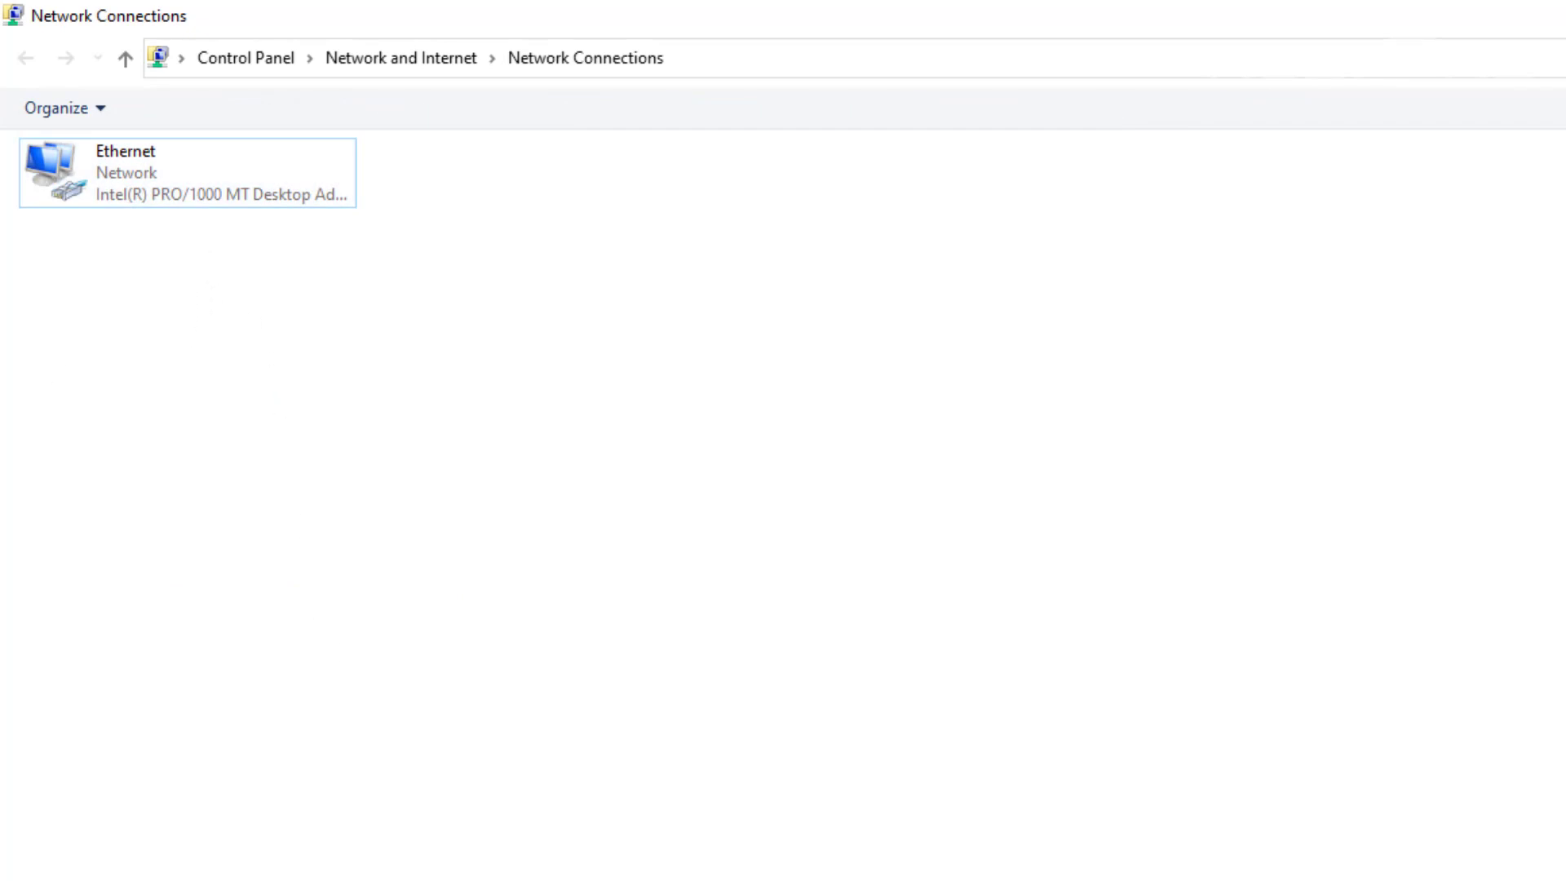
- Re-enable Internet Protocol Version 6 (TCP/IPv6) in the Ethernet connection's properties and apply the change
{"action": "right_click", "coordinate": [214, 198]}
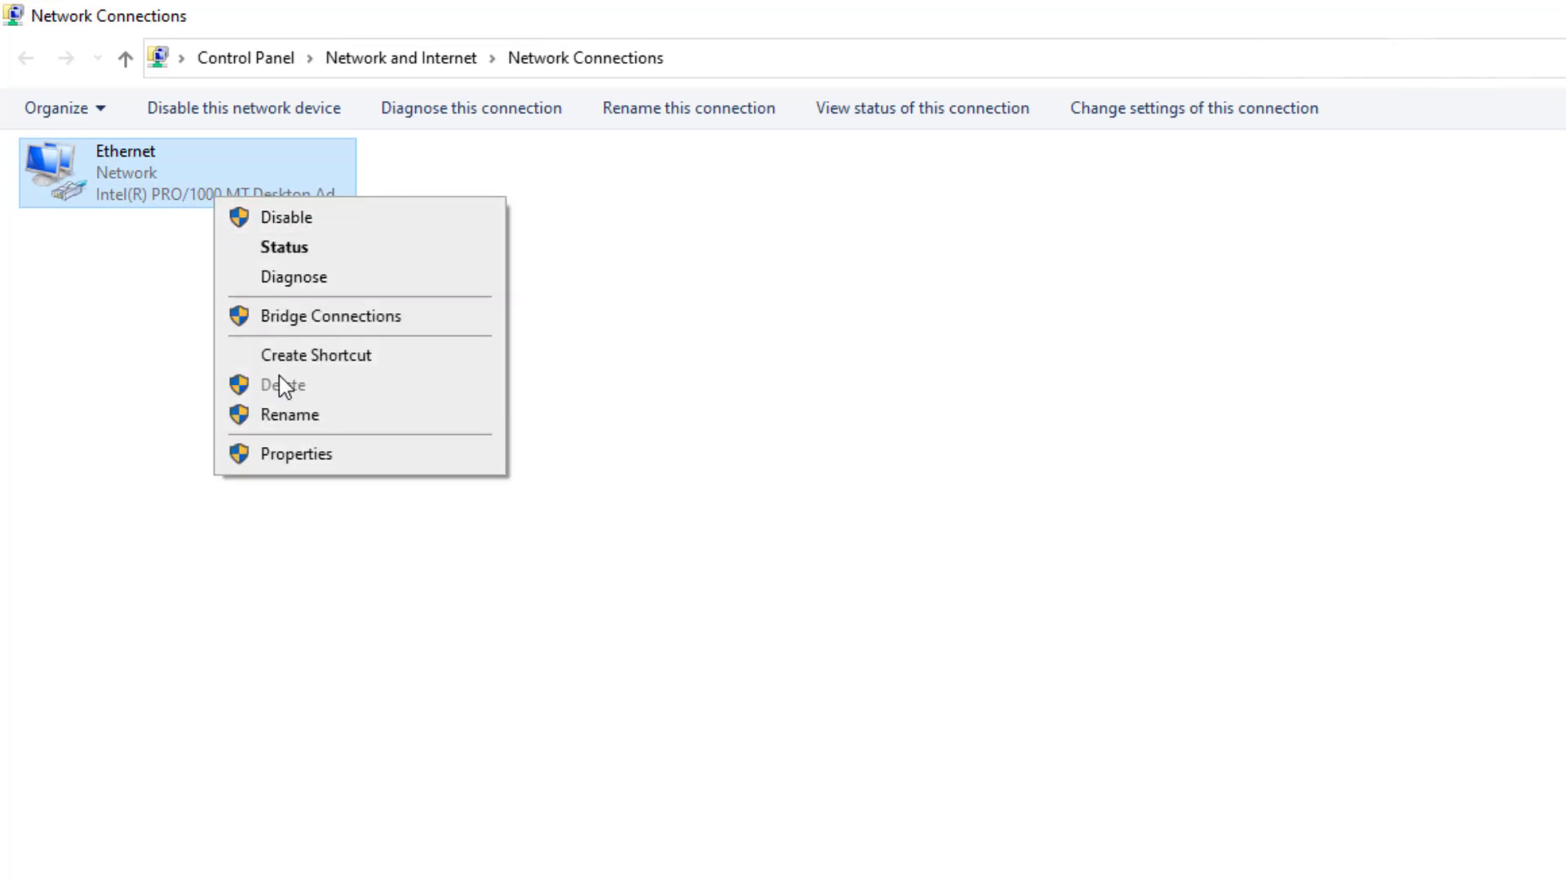
{"action": "left_click", "coordinate": [295, 454]}
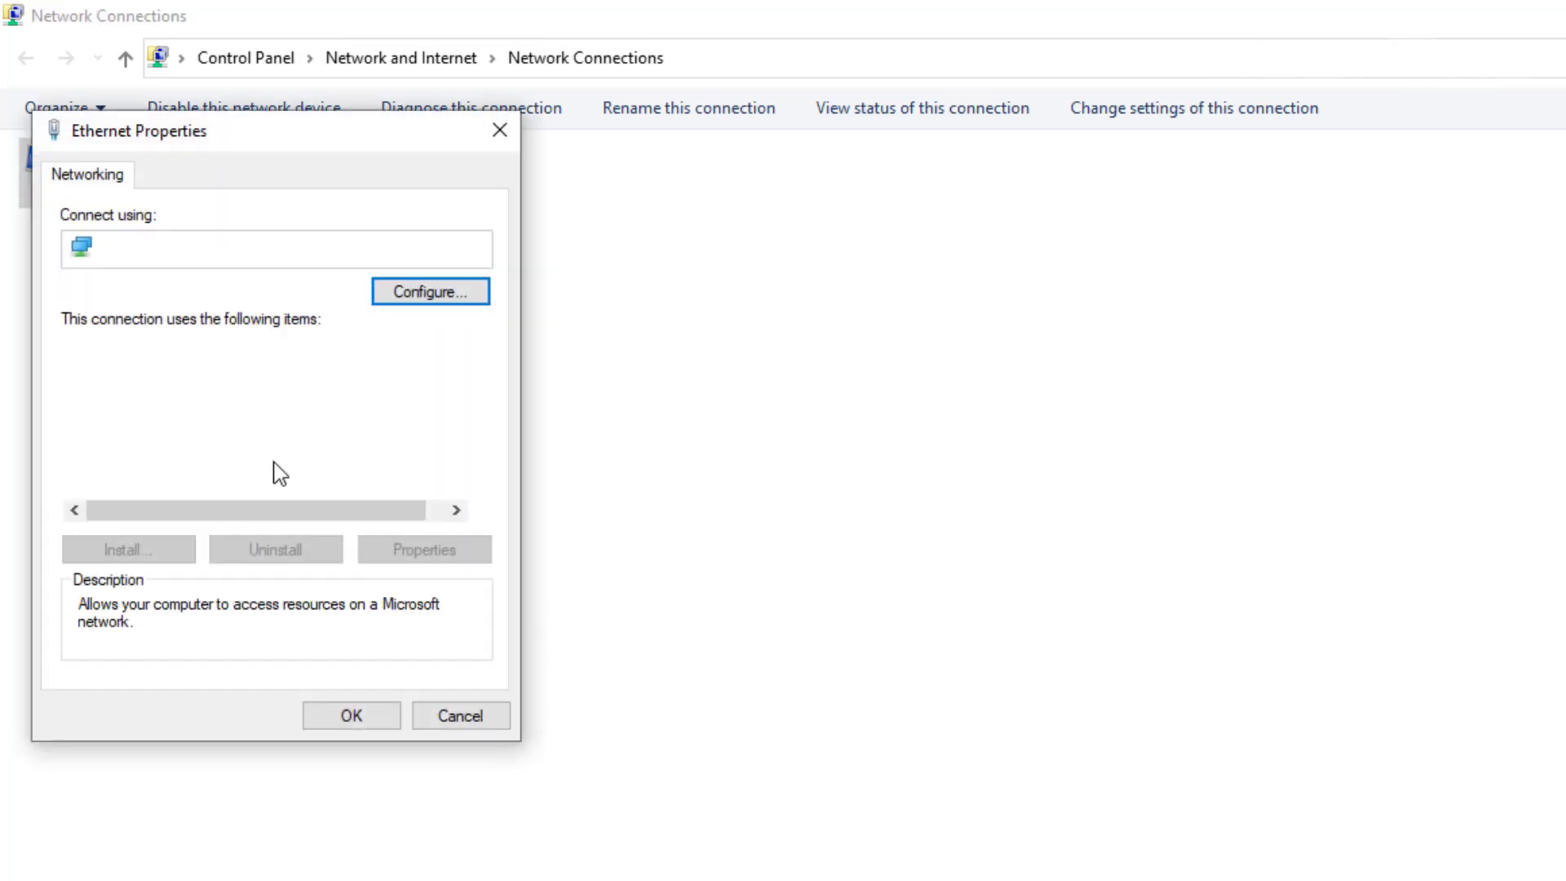
{"action": "left_click", "coordinate": [78, 487]}
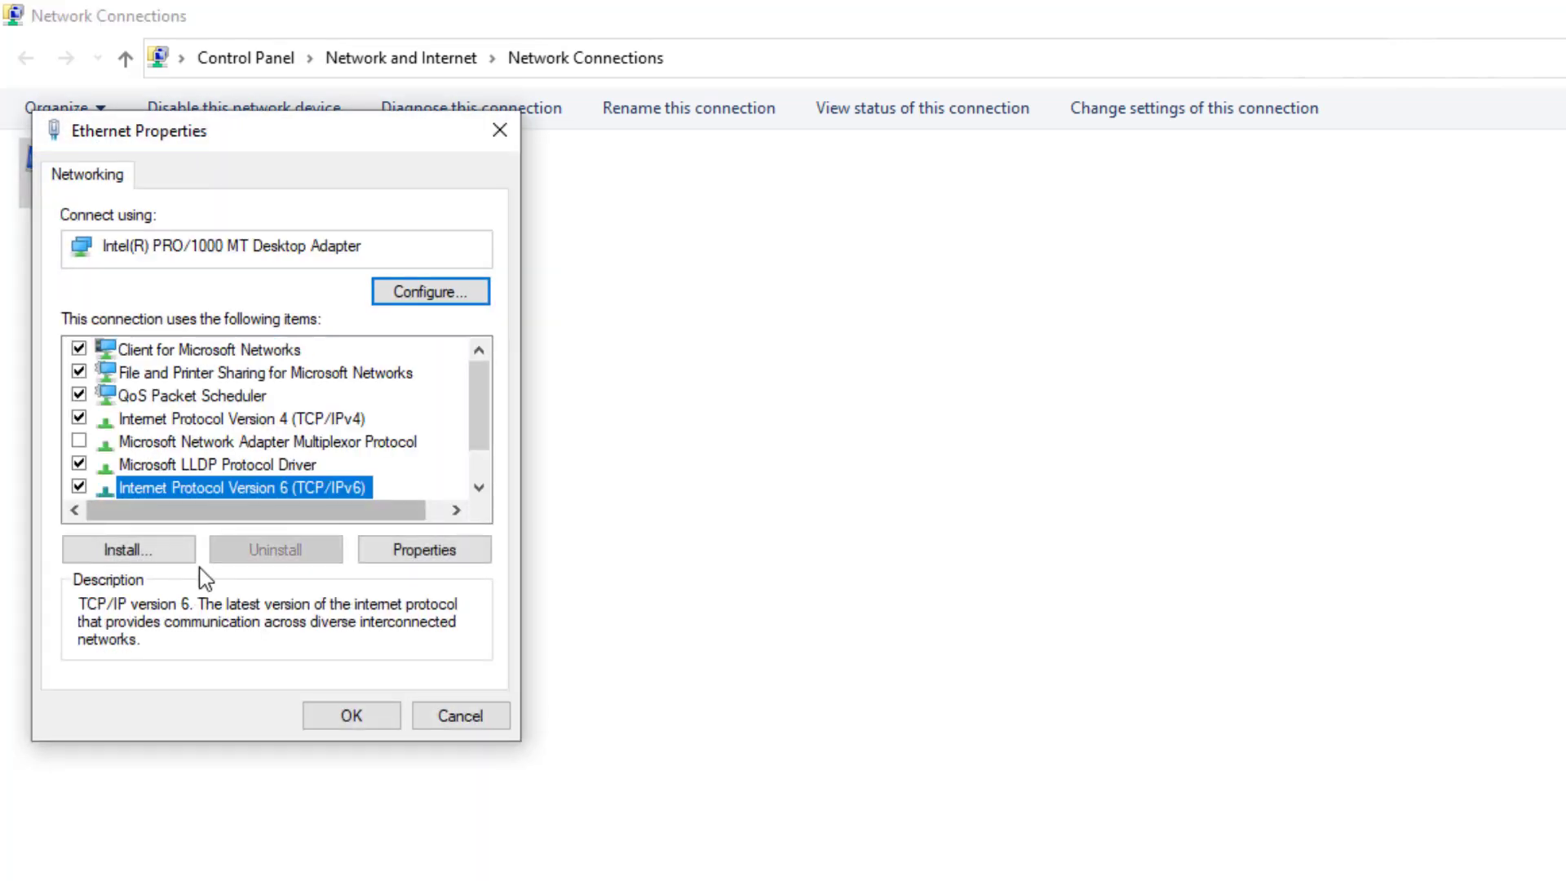
{"action": "left_click", "coordinate": [315, 718]}
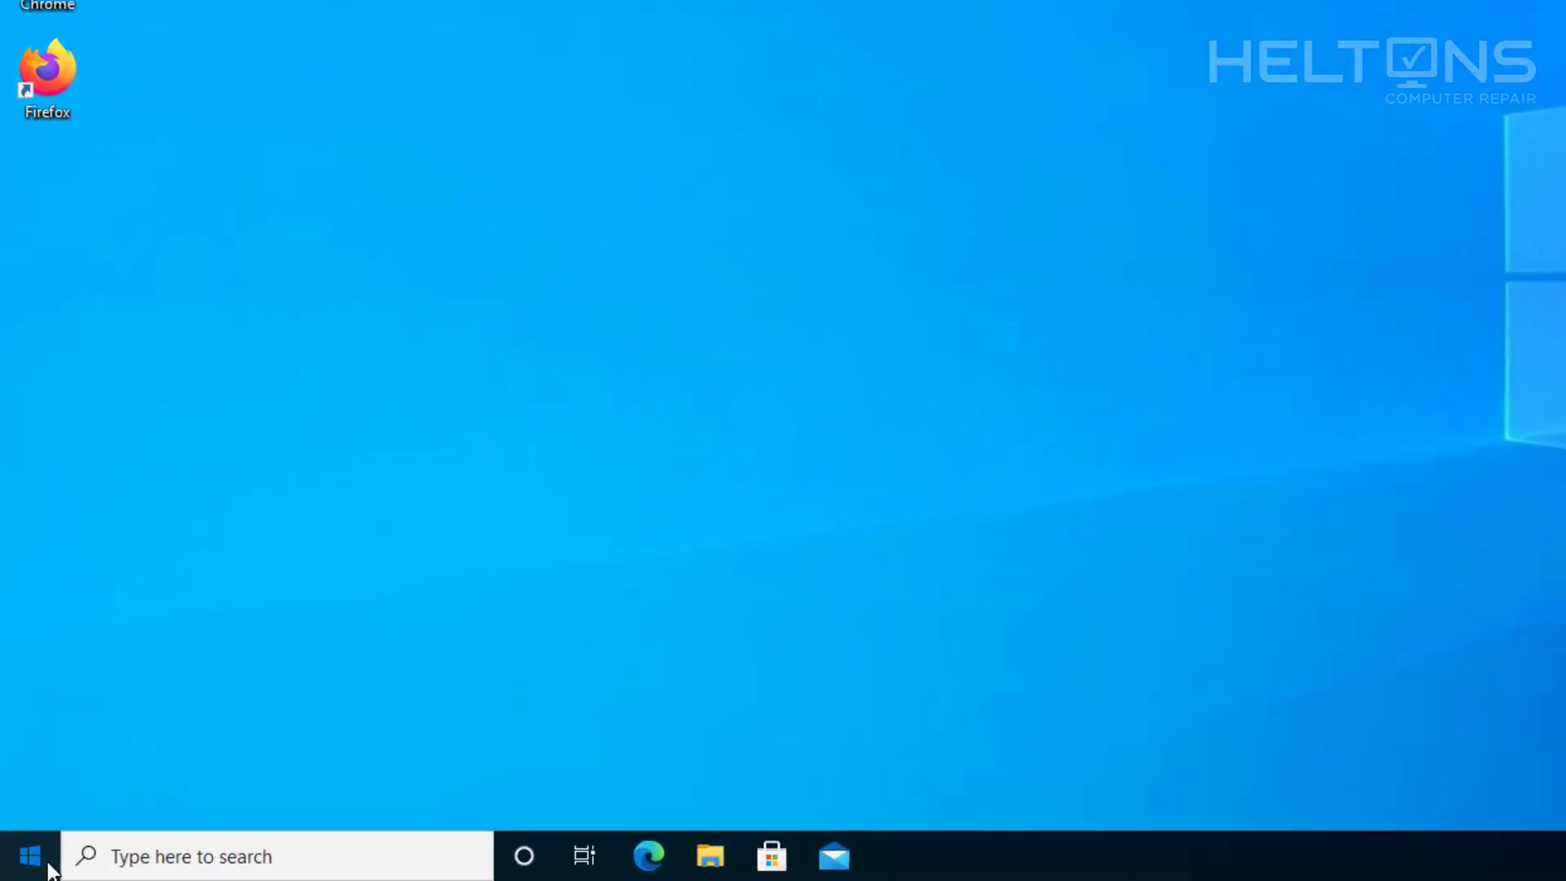
- Search for powershell, run Windows PowerShell as administrator and allow it to make changes to the device
{"action": "left_click", "coordinate": [36, 868]}
{"action": "left_click", "coordinate": [114, 856]}
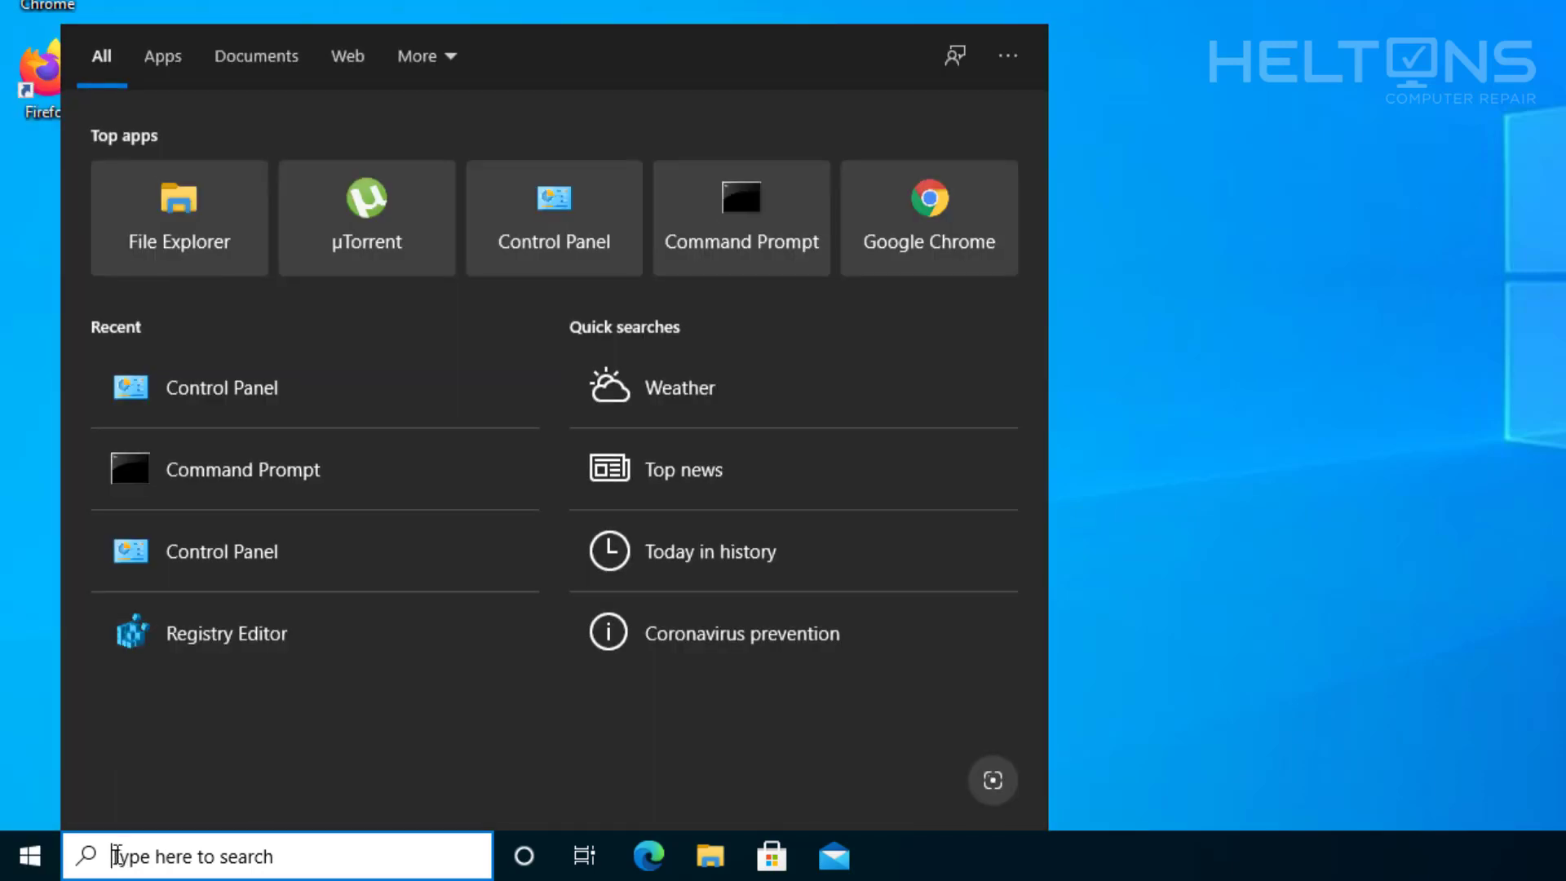
{"action": "type", "text": "power"}
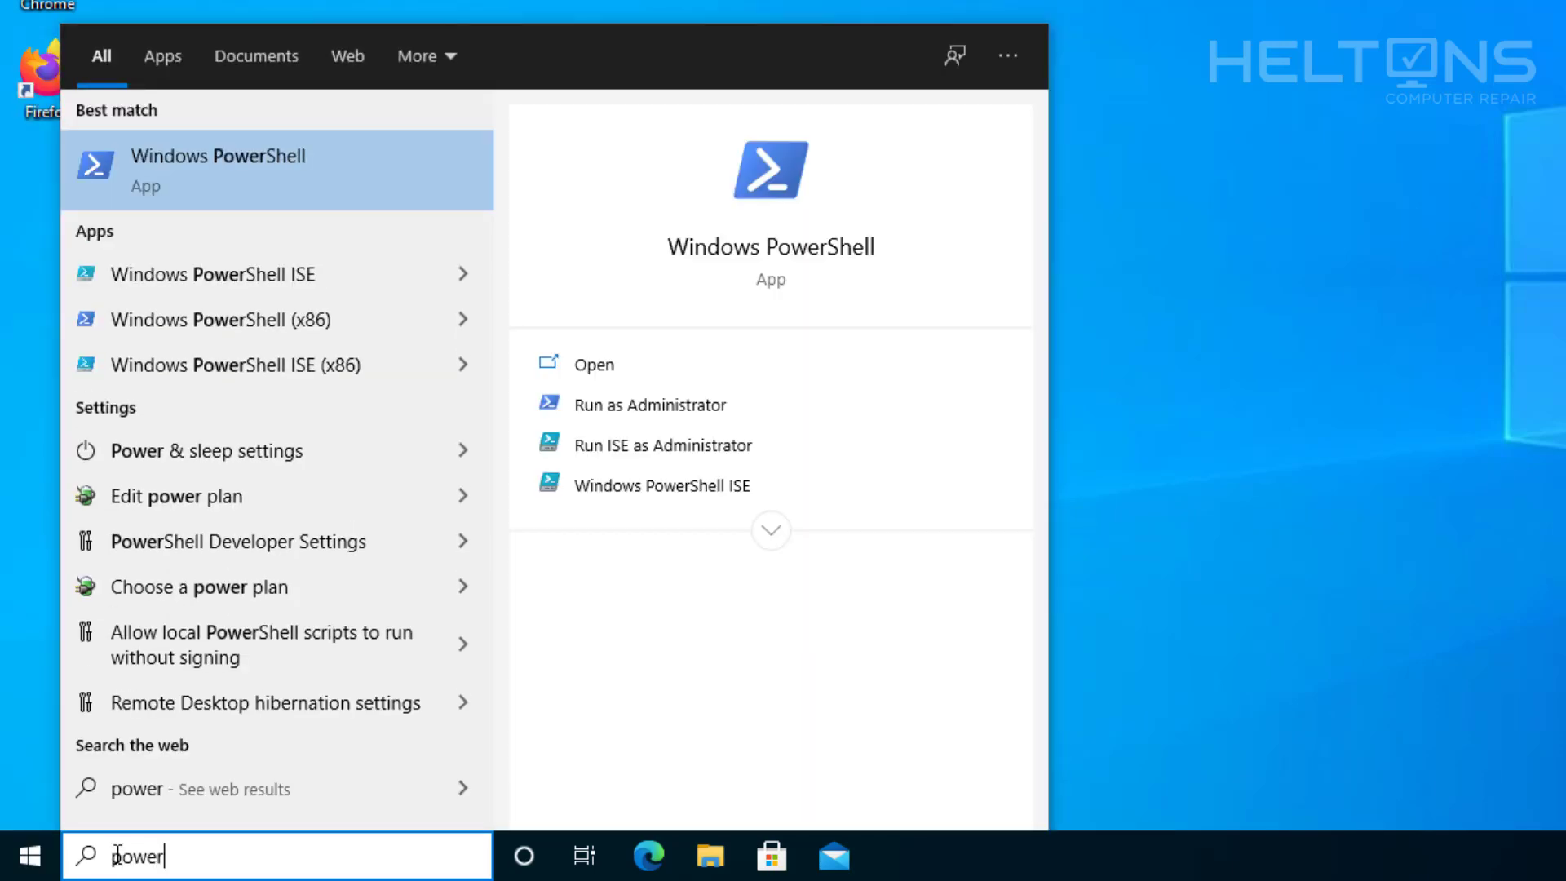
{"action": "type", "text": "shell"}
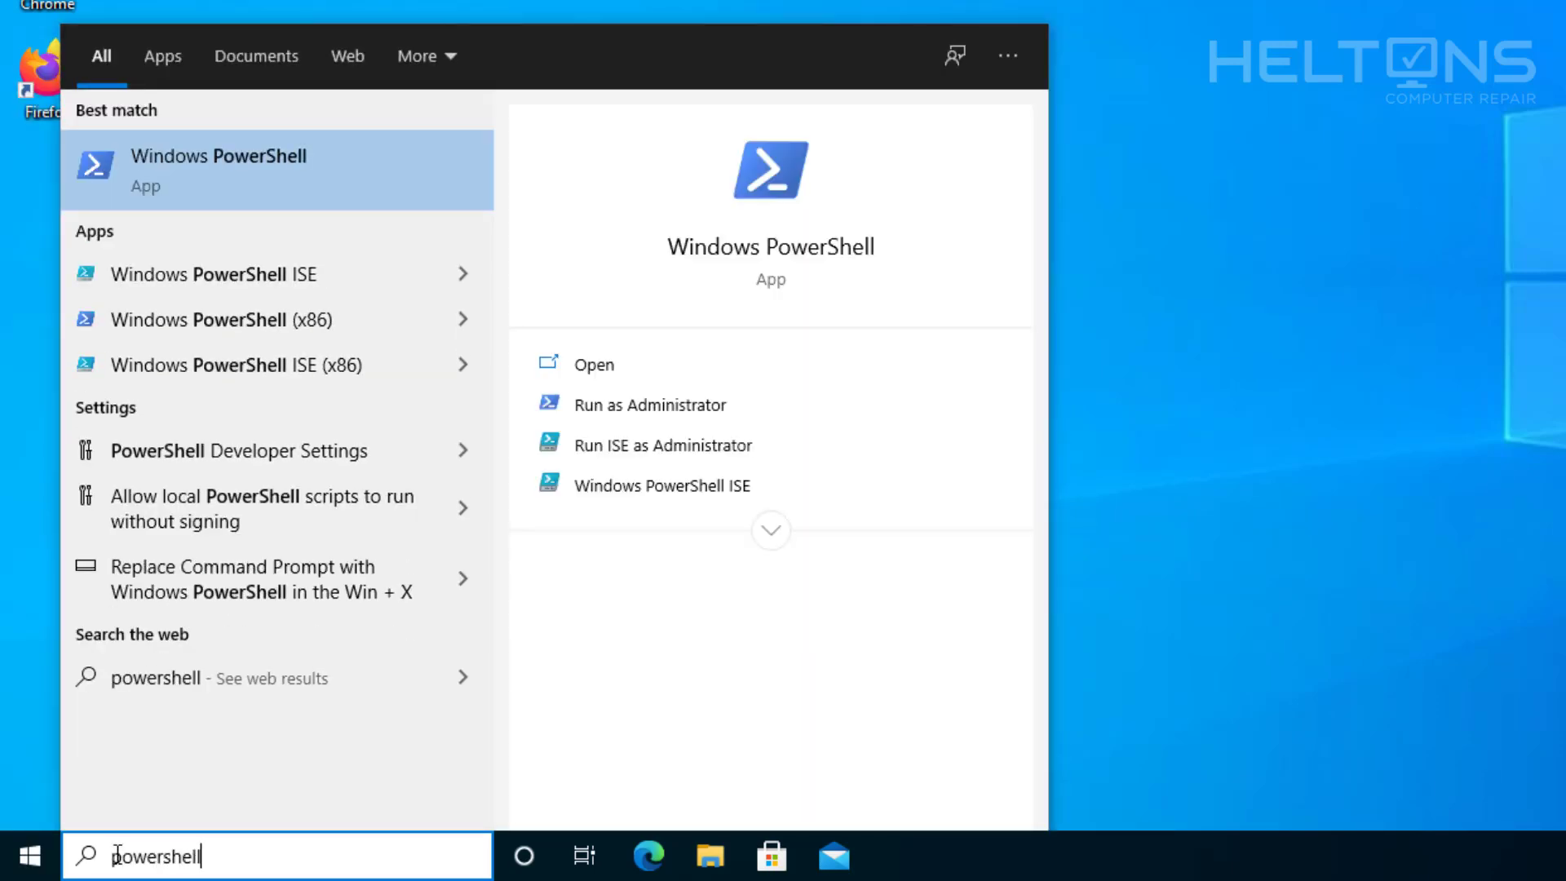
{"action": "right_click", "coordinate": [247, 179]}
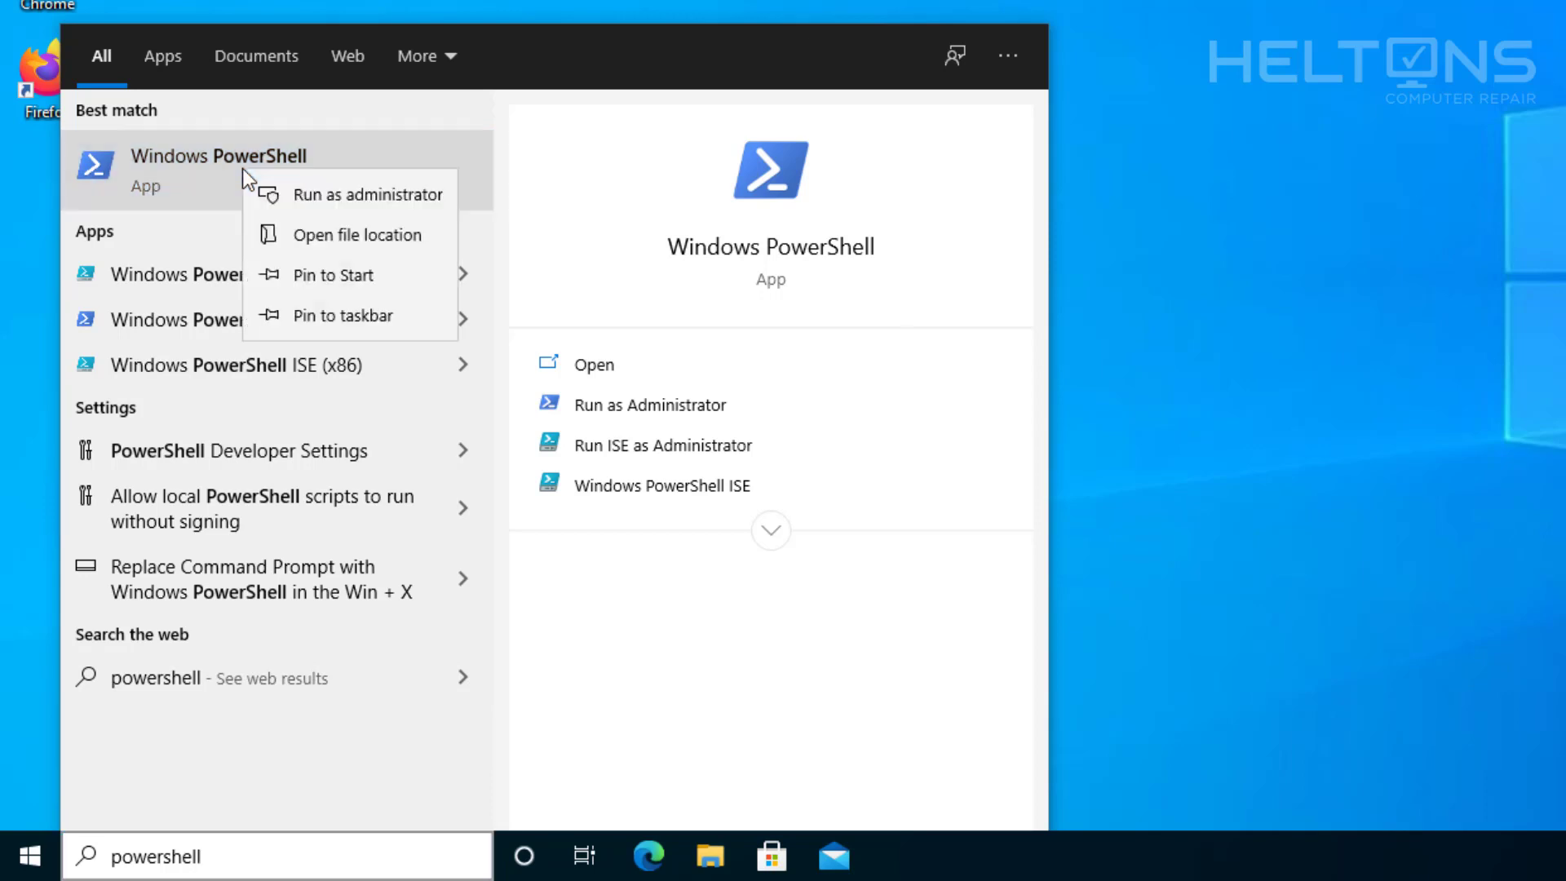
{"action": "left_click", "coordinate": [287, 184]}
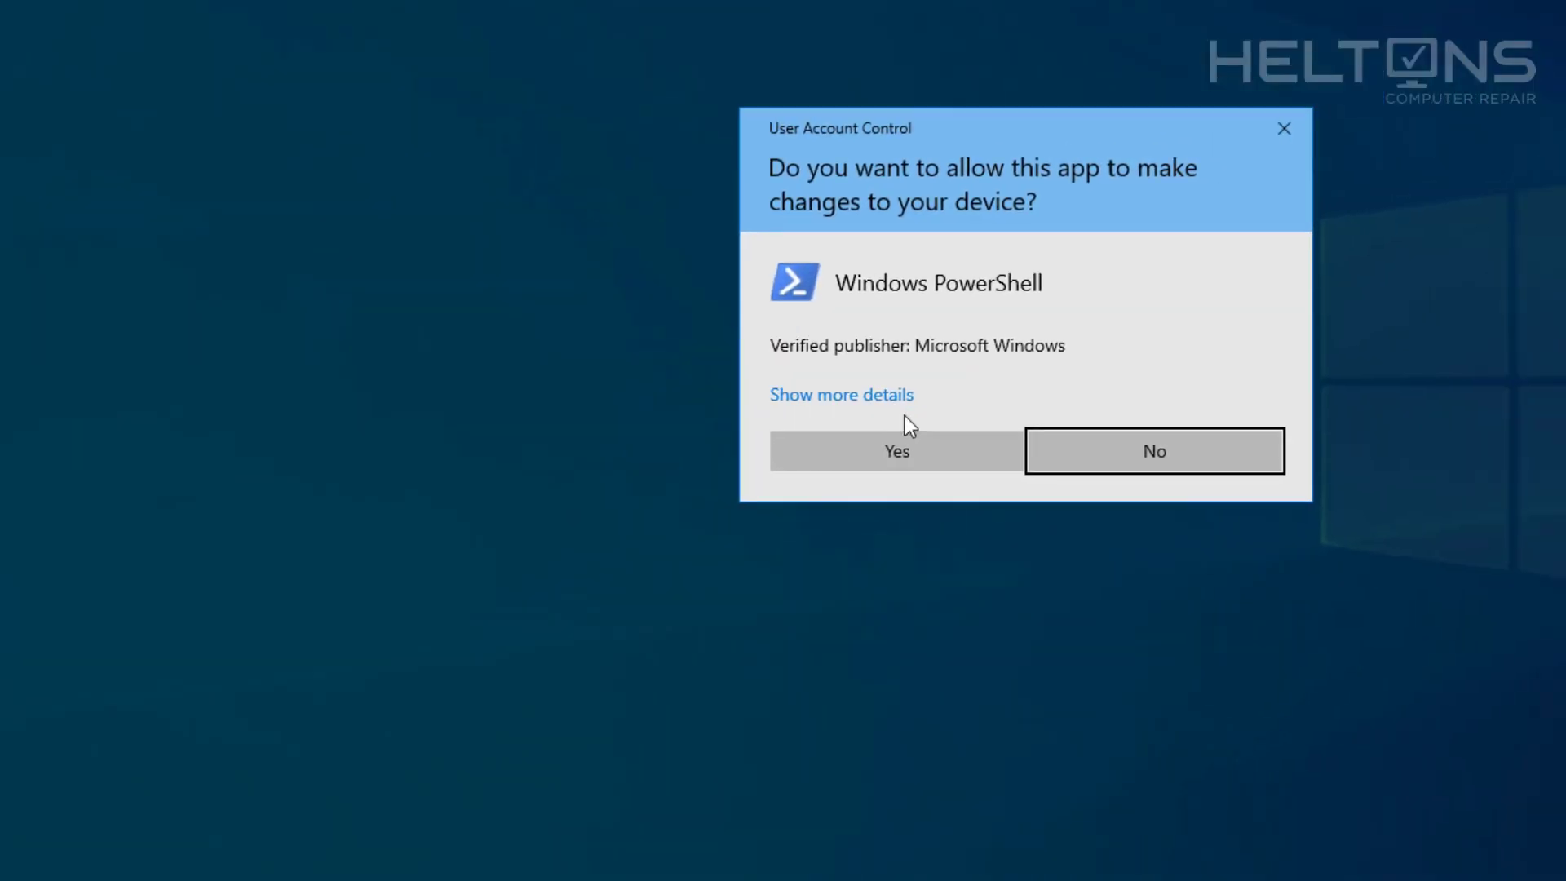
{"action": "left_click", "coordinate": [688, 586]}
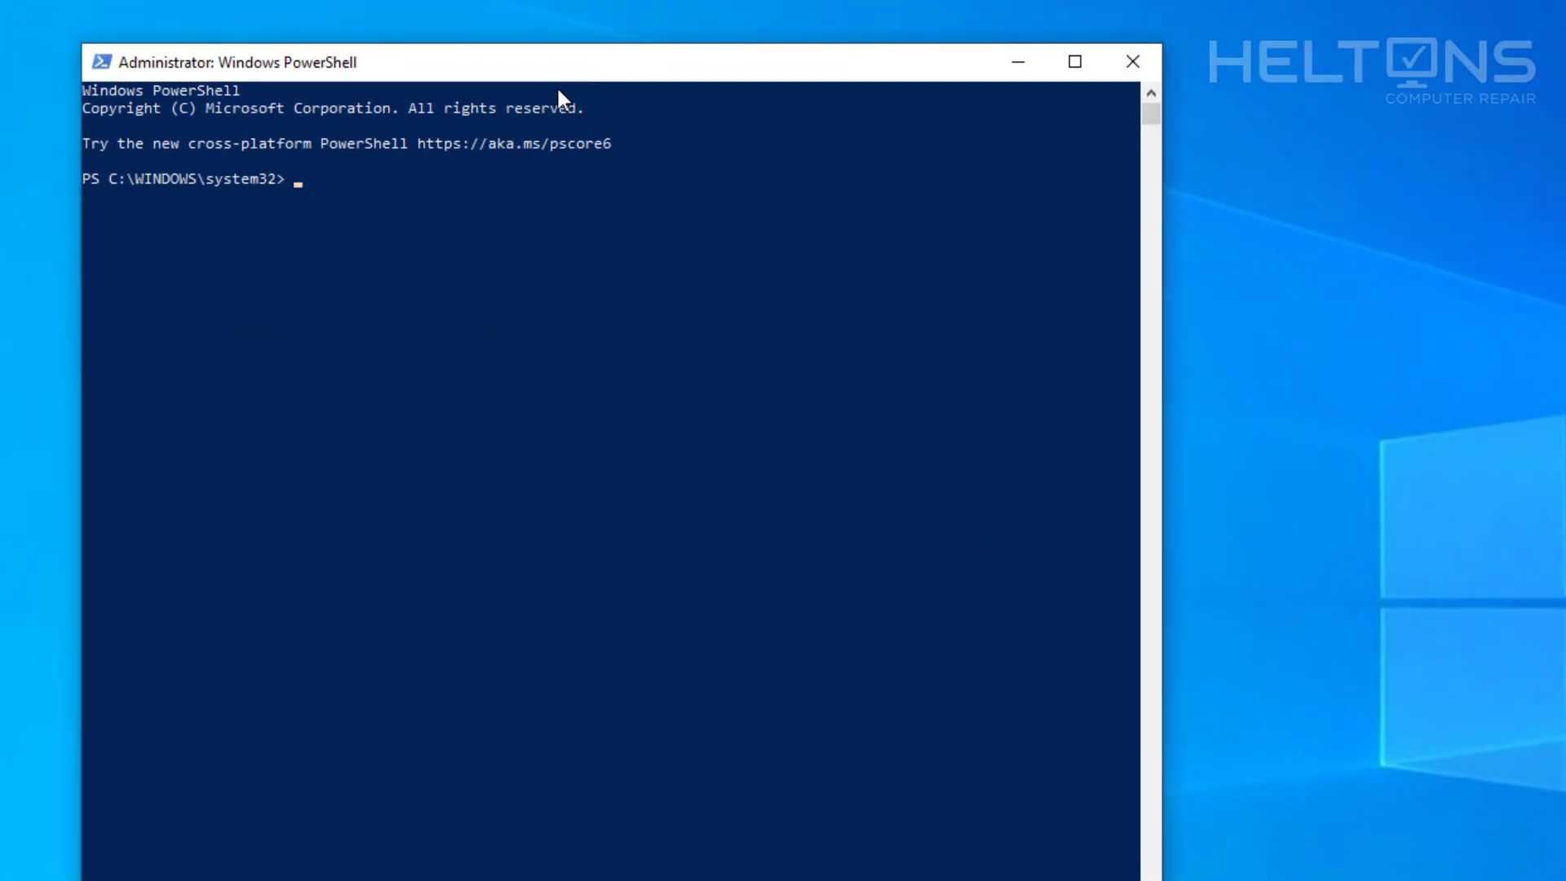
- Check the IPv6 binding of the network adapters with Get-NetAdapterBinding -ComponentID ms_tcpip6
{"action": "type", "text": "Get-Net"}
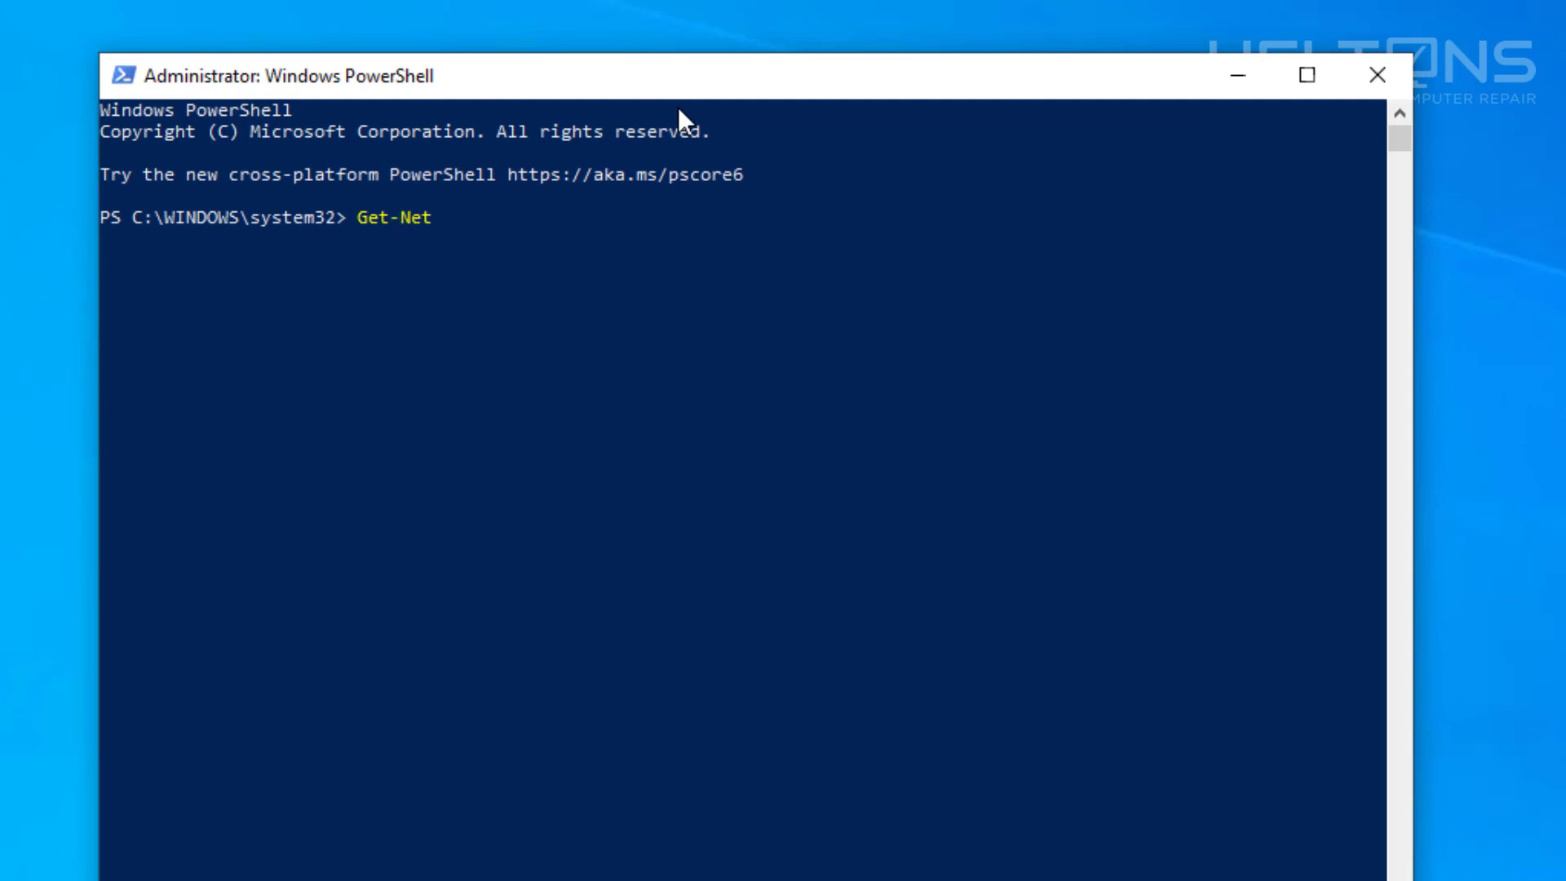
{"action": "type", "text": "Afd"}
{"action": "key", "text": "BackSpace"}
{"action": "key", "text": "BackSpace"}
{"action": "type", "text": "dapterBinding "}
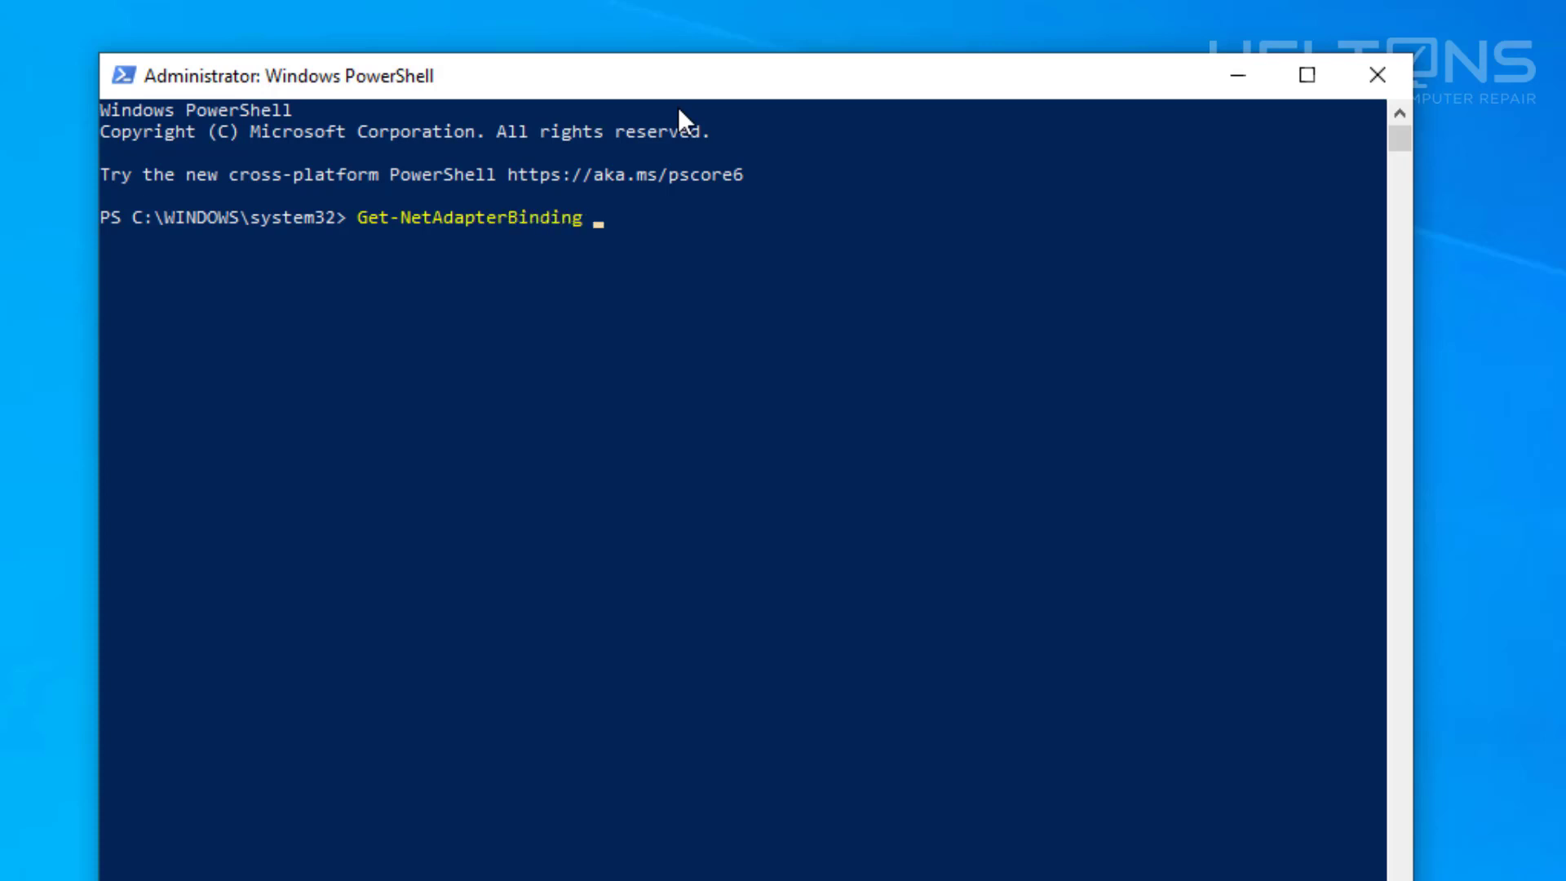
{"action": "type", "text": "-Component"}
{"action": "type", "text": "ID"}
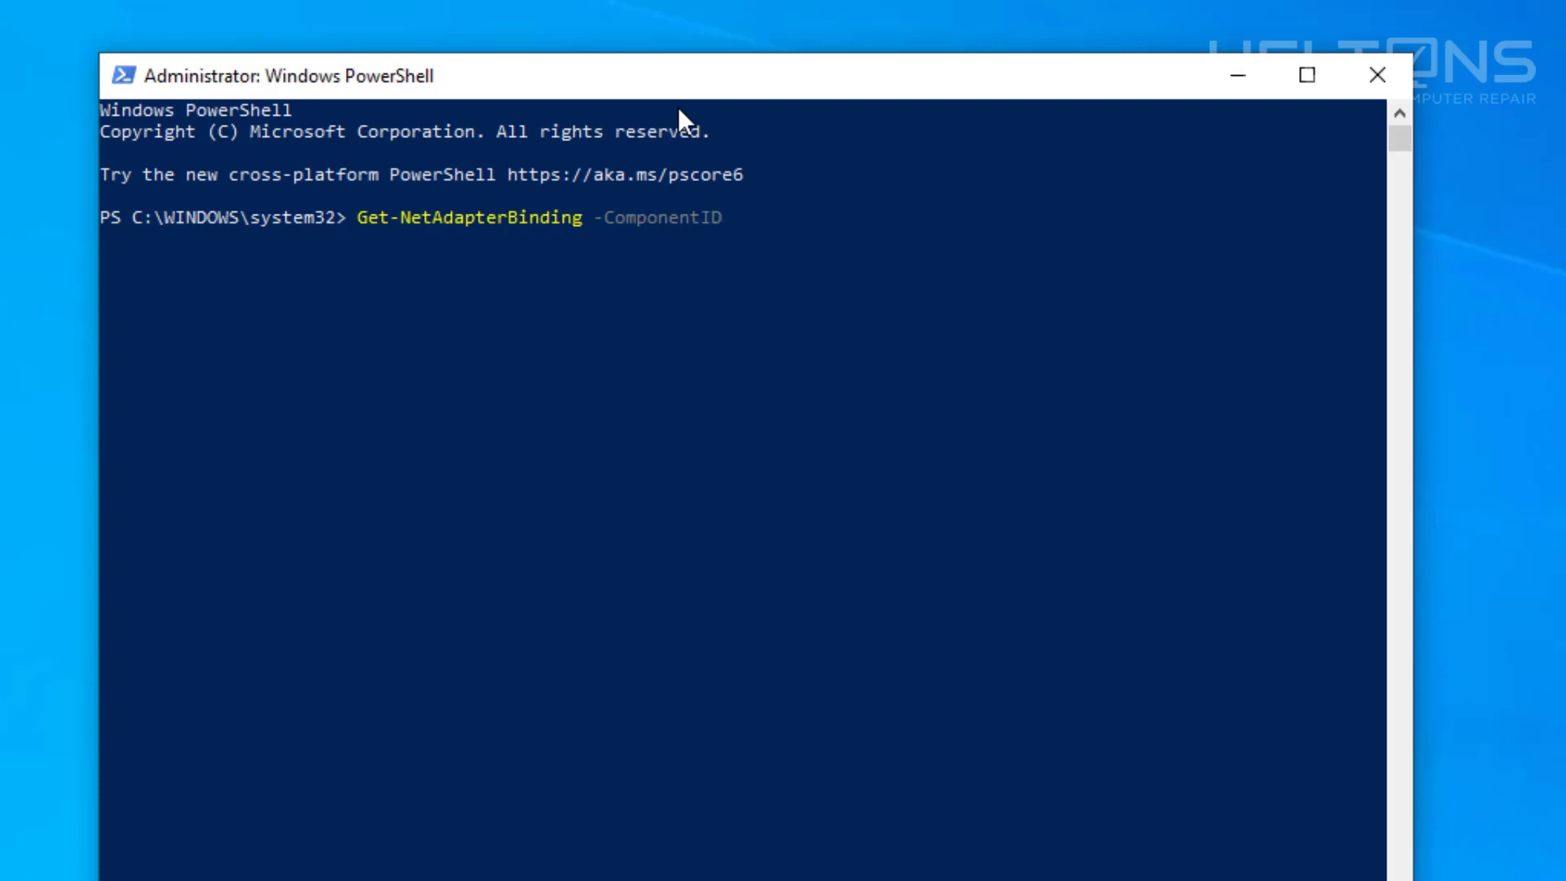
{"action": "type", "text": " ms_tcpip"}
{"action": "type", "text": "6"}
{"action": "key", "text": "Return"}
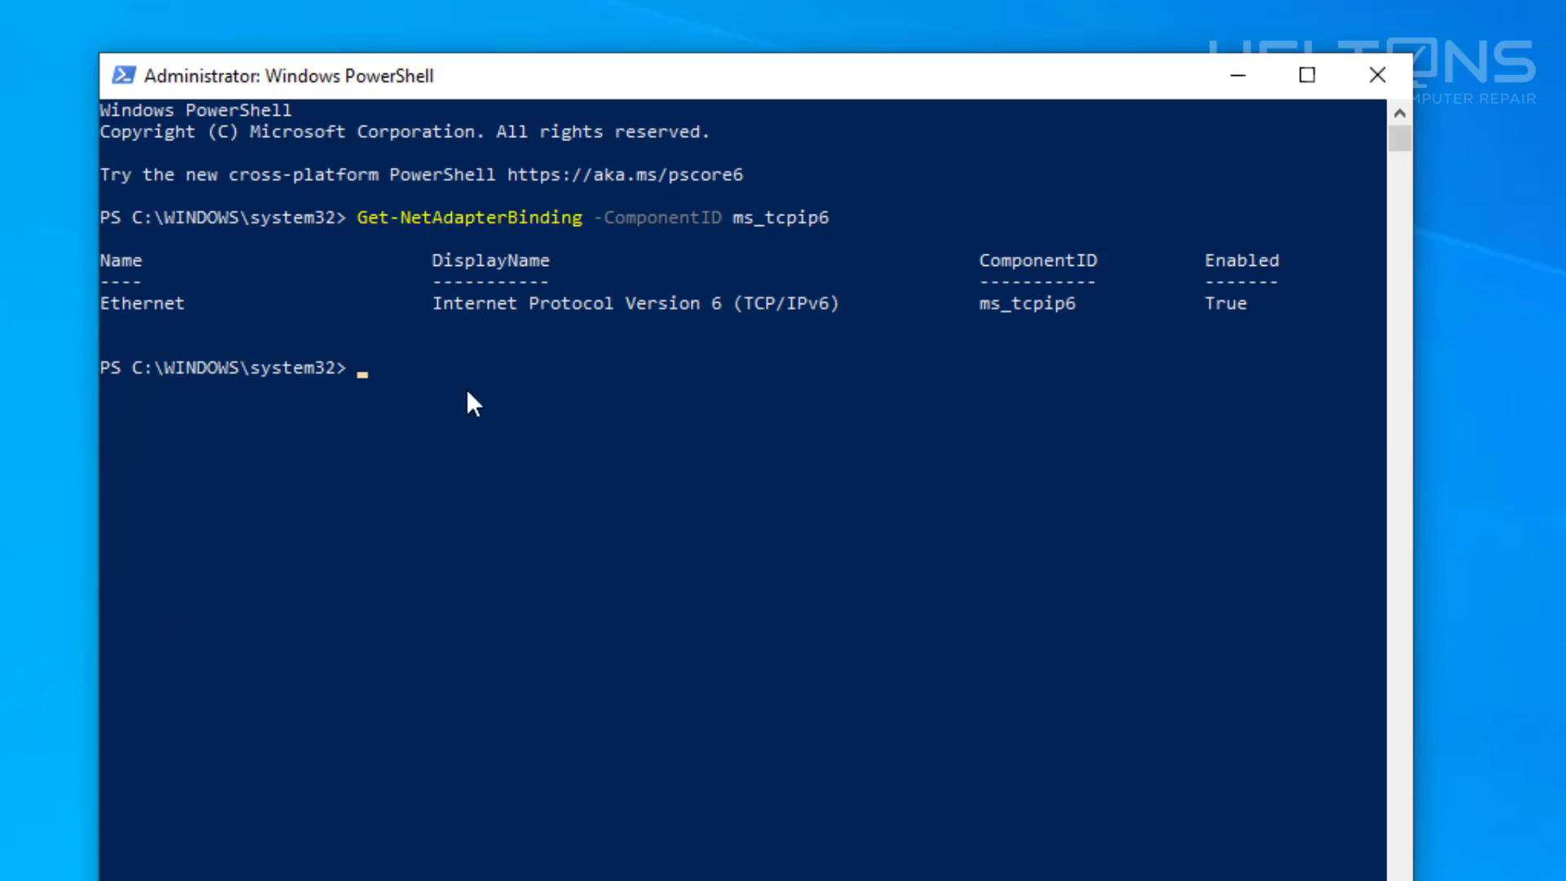
- Disable IPv6 on the Ethernet adapter by running Disable-NetAdapterBinding -Name "Ethernet" -Component ms_tcpip6
{"action": "type", "text": "Disable"}
{"action": "type", "text": "-NetAdapter"}
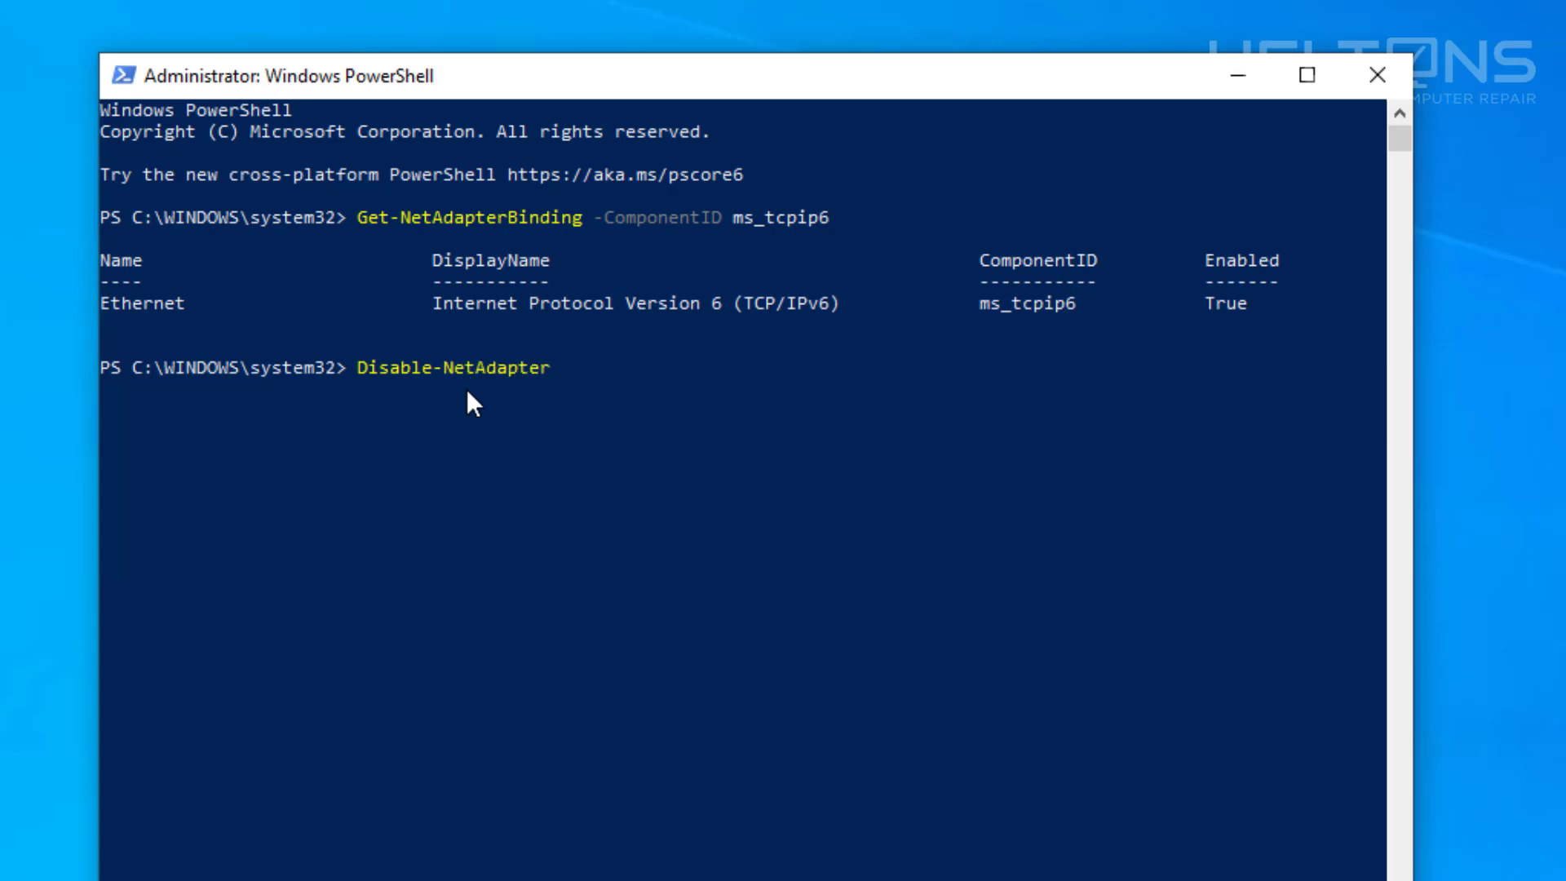
{"action": "type", "text": "Binding -Name"}
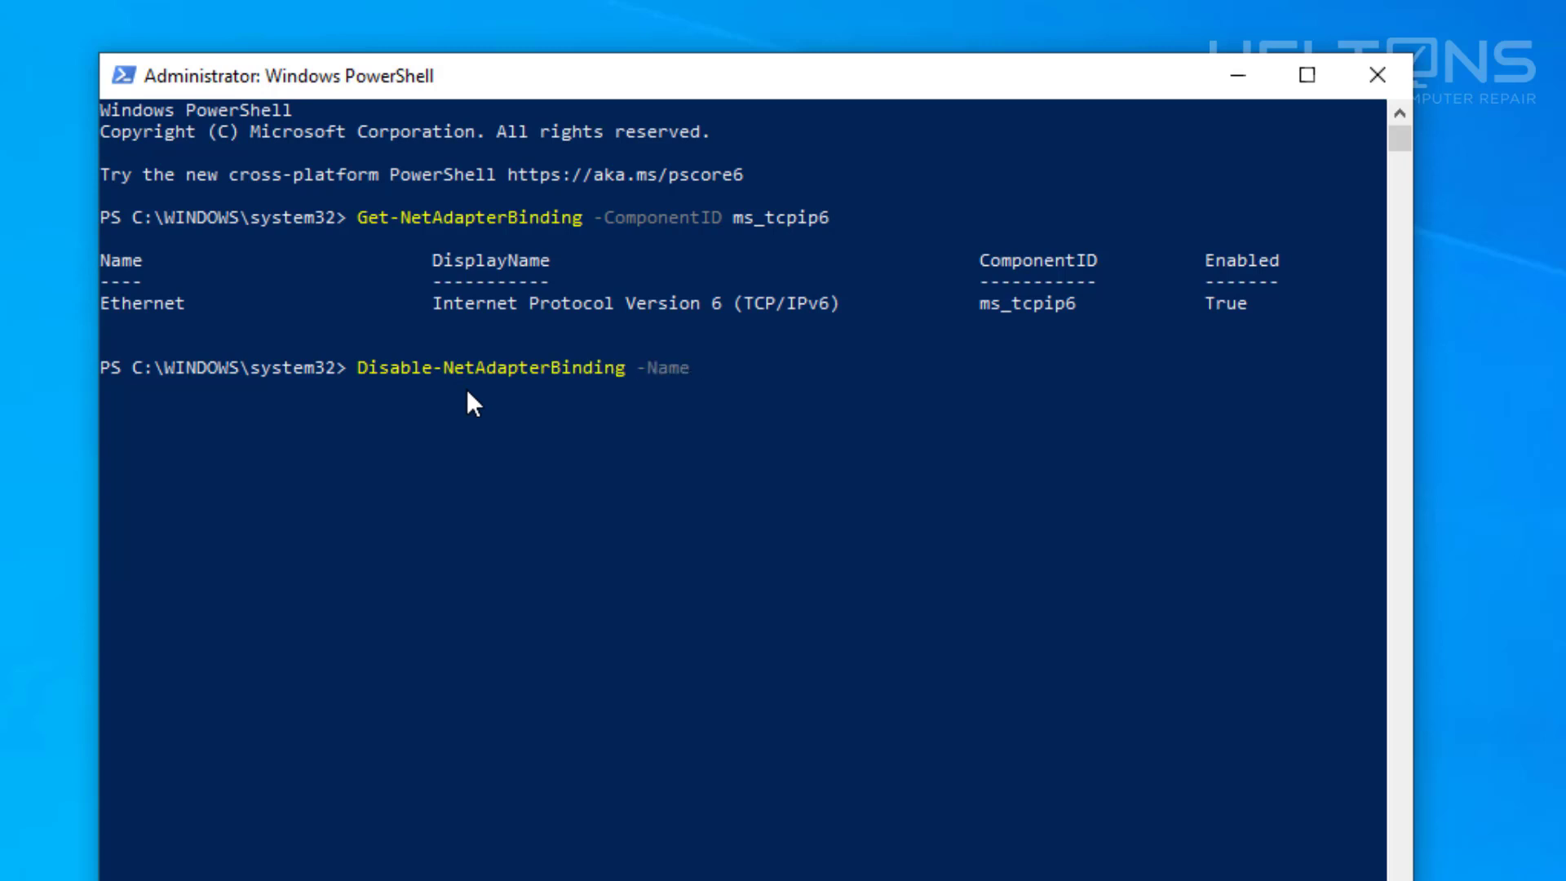
{"action": "type", "text": " \"Ethernet\" -compnent"}
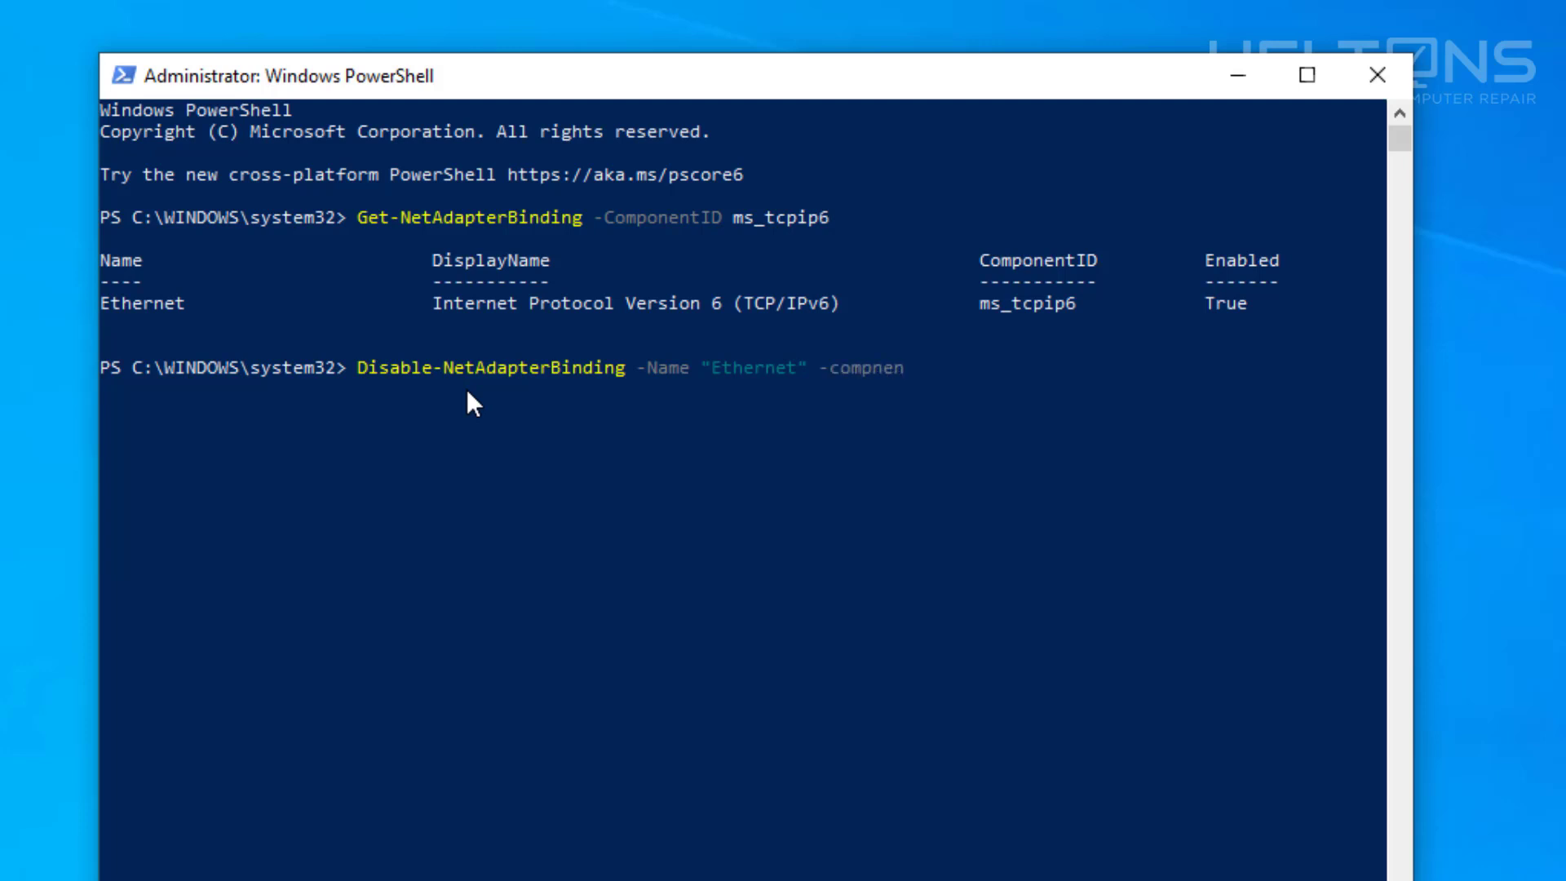
{"action": "key", "text": "Left"}
{"action": "key", "text": "Left"}
{"action": "key", "text": "Left"}
{"action": "key", "text": "Left"}
{"action": "key", "text": "Left"}
{"action": "key", "text": "Left"}
{"action": "key", "text": "Left"}
{"action": "key", "text": "Left"}
{"action": "key", "text": "BackSpace"}
{"action": "type", "text": "C"}
{"action": "key", "text": "Right"}
{"action": "key", "text": "Left"}
{"action": "key", "text": "Left"}
{"action": "key", "text": "Left"}
{"action": "key", "text": "Left"}
{"action": "type", "text": "onent ms_tcpip6"}
{"action": "key", "text": "Return"}
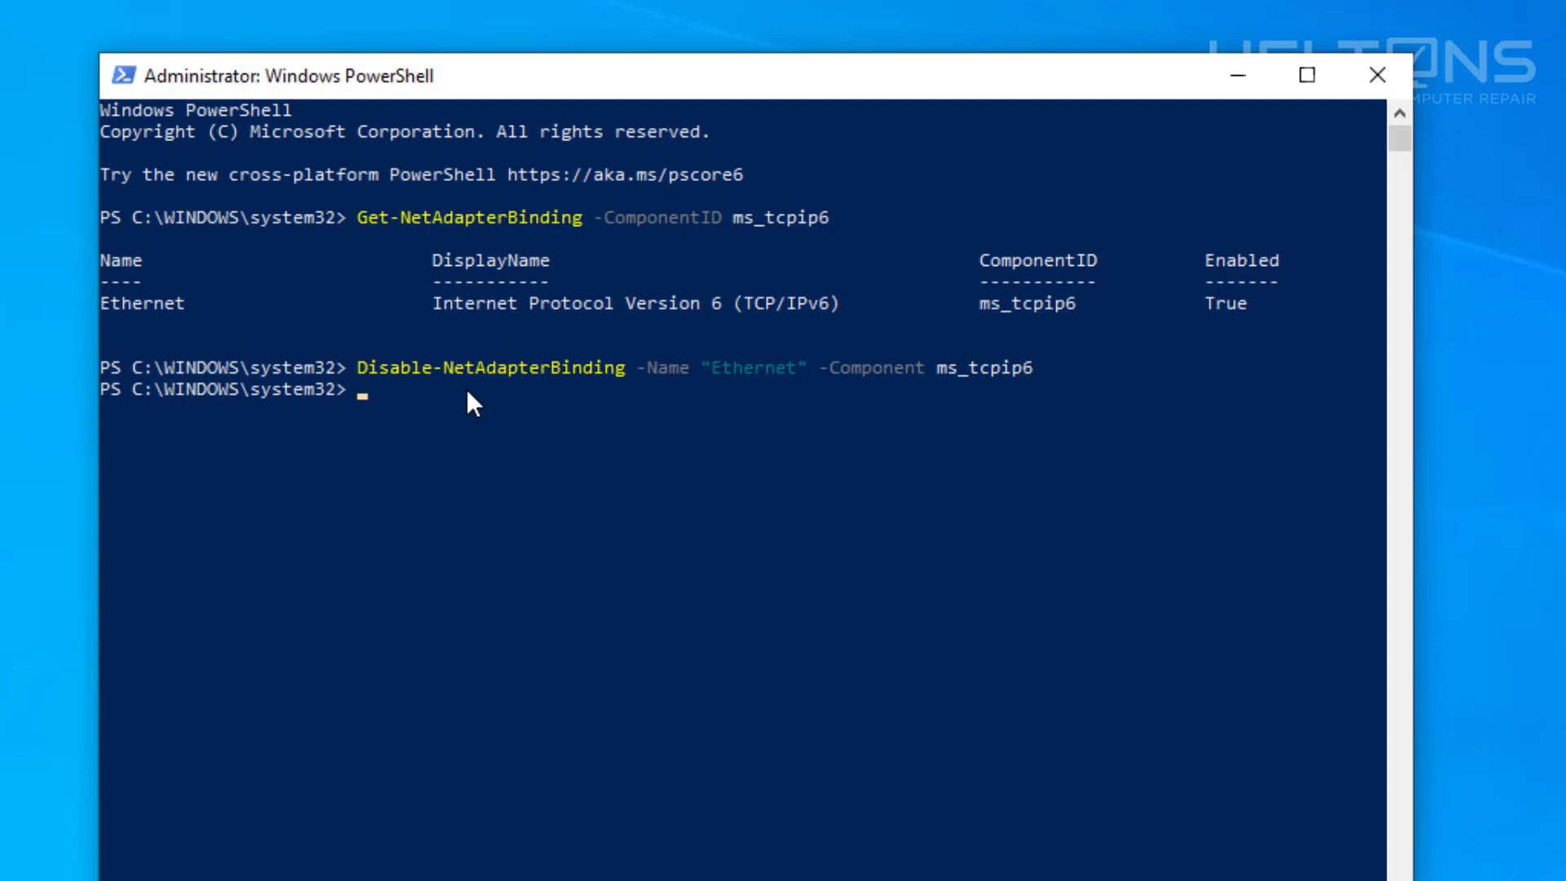
- Run ipconfig /all to examine the adapter's full IP configuration
{"action": "type", "text": "ipconfig /all"}
{"action": "key", "text": "Return"}
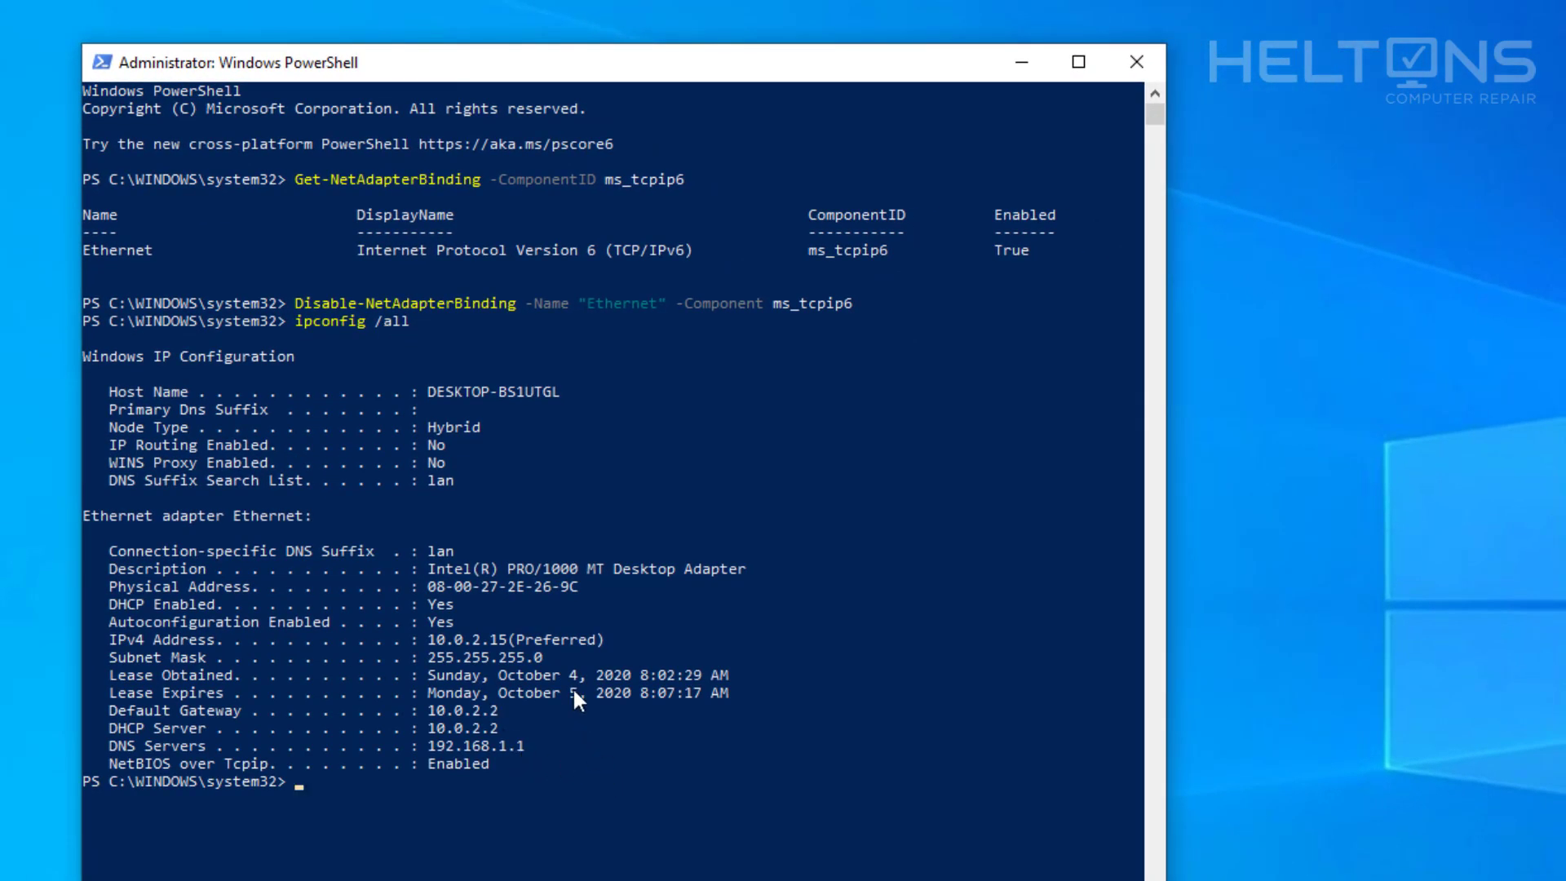
- Disable IPv6 on all network adapters by running Disable-NetAdapterBinding -Name "*" -Component ms_tcpip6
{"action": "key", "text": "Up"}
{"action": "key", "text": "Up"}
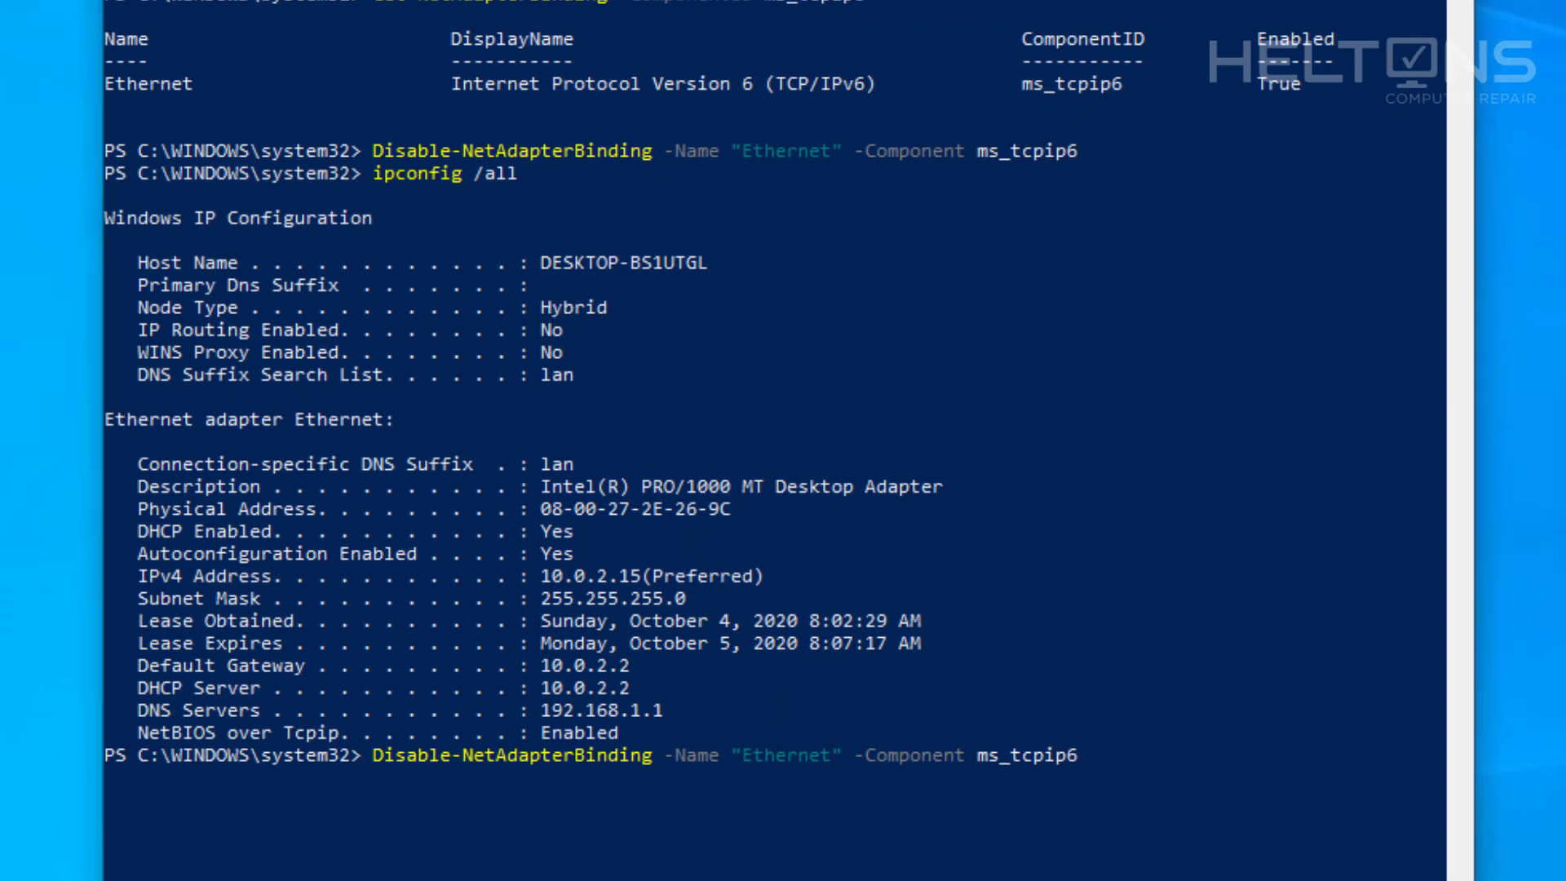
{"action": "key", "text": "Left"}
{"action": "key", "text": "Left"}
{"action": "key", "text": "Left"}
{"action": "key", "text": "Left"}
{"action": "key", "text": "Left"}
{"action": "key", "text": "Left"}
{"action": "key", "text": "Left"}
{"action": "key", "text": "Left"}
{"action": "key", "text": "Left"}
{"action": "key", "text": "Left"}
{"action": "key", "text": "Left"}
{"action": "key", "text": "Left"}
{"action": "key", "text": "Left"}
{"action": "key", "text": "Left"}
{"action": "key", "text": "Left"}
{"action": "key", "text": "Left"}
{"action": "key", "text": "Left"}
{"action": "key", "text": "Left"}
{"action": "key", "text": "Left"}
{"action": "key", "text": "Left"}
{"action": "key", "text": "Left"}
{"action": "key", "text": "BackSpace"}
{"action": "key", "text": "BackSpace"}
{"action": "key", "text": "BackSpace"}
{"action": "key", "text": "BackSpace"}
{"action": "key", "text": "BackSpace"}
{"action": "key", "text": "BackSpace"}
{"action": "key", "text": "BackSpace"}
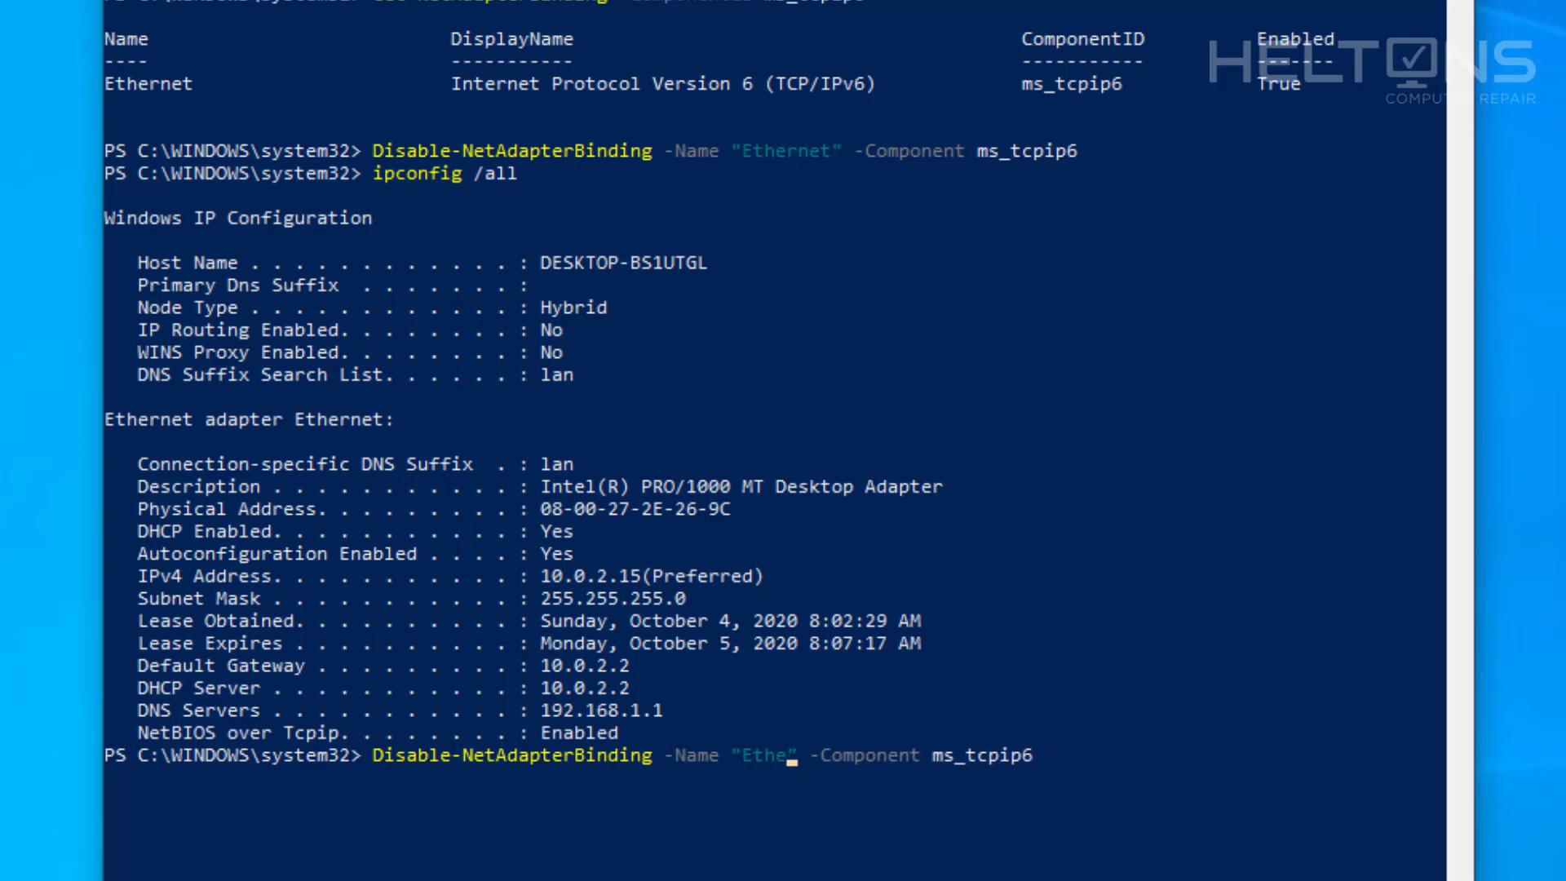
{"action": "key", "text": "BackSpace"}
{"action": "type", "text": "*"}
{"action": "key", "text": "Right"}
{"action": "key", "text": "Right"}
{"action": "key", "text": "Right"}
{"action": "key", "text": "Right"}
{"action": "key", "text": "Right"}
{"action": "key", "text": "Right"}
{"action": "key", "text": "Right"}
{"action": "key", "text": "Right"}
{"action": "key", "text": "Right"}
{"action": "key", "text": "Right"}
{"action": "key", "text": "Right"}
{"action": "key", "text": "Right"}
{"action": "key", "text": "Right"}
{"action": "key", "text": "Right"}
{"action": "key", "text": "Right"}
{"action": "key", "text": "Right"}
{"action": "key", "text": "Right"}
{"action": "key", "text": "Right"}
{"action": "key", "text": "Right"}
{"action": "key", "text": "Right"}
{"action": "key", "text": "Right"}
{"action": "key", "text": "Right"}
{"action": "key", "text": "Return"}
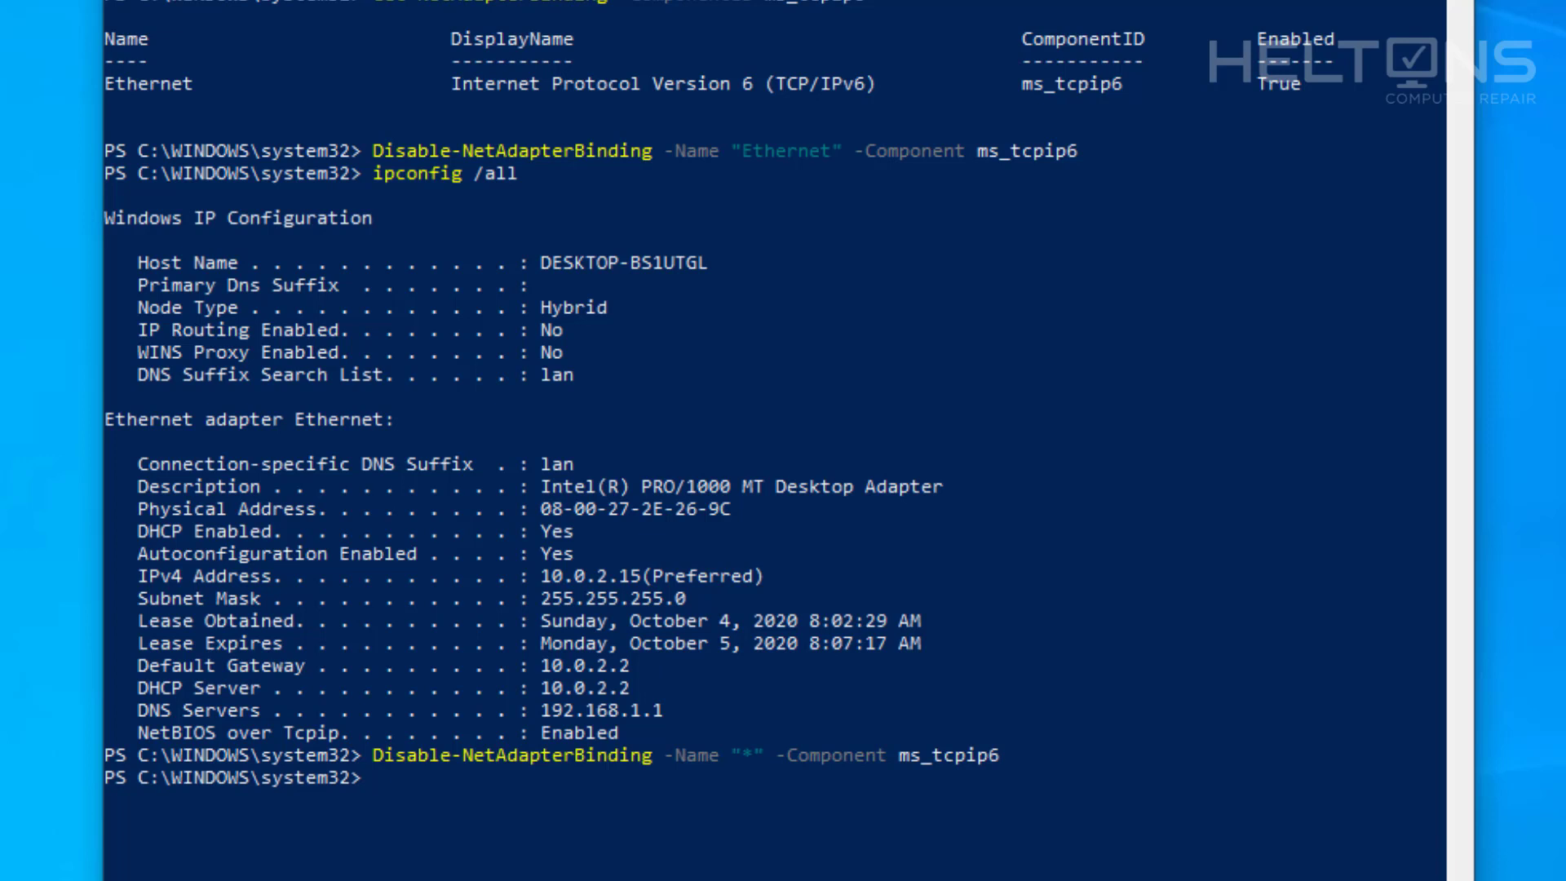
- Enable IPv6 on all network adapters by running Enable-NetAdapterBinding -Name "*" -Component ms_tcpip6
{"action": "type", "text": "D"}
{"action": "key", "text": "Up"}
{"action": "key", "text": "Left"}
{"action": "key", "text": "Left"}
{"action": "key", "text": "Left"}
{"action": "key", "text": "Left"}
{"action": "key", "text": "Left"}
{"action": "key", "text": "Left"}
{"action": "key", "text": "Left"}
{"action": "key", "text": "Left"}
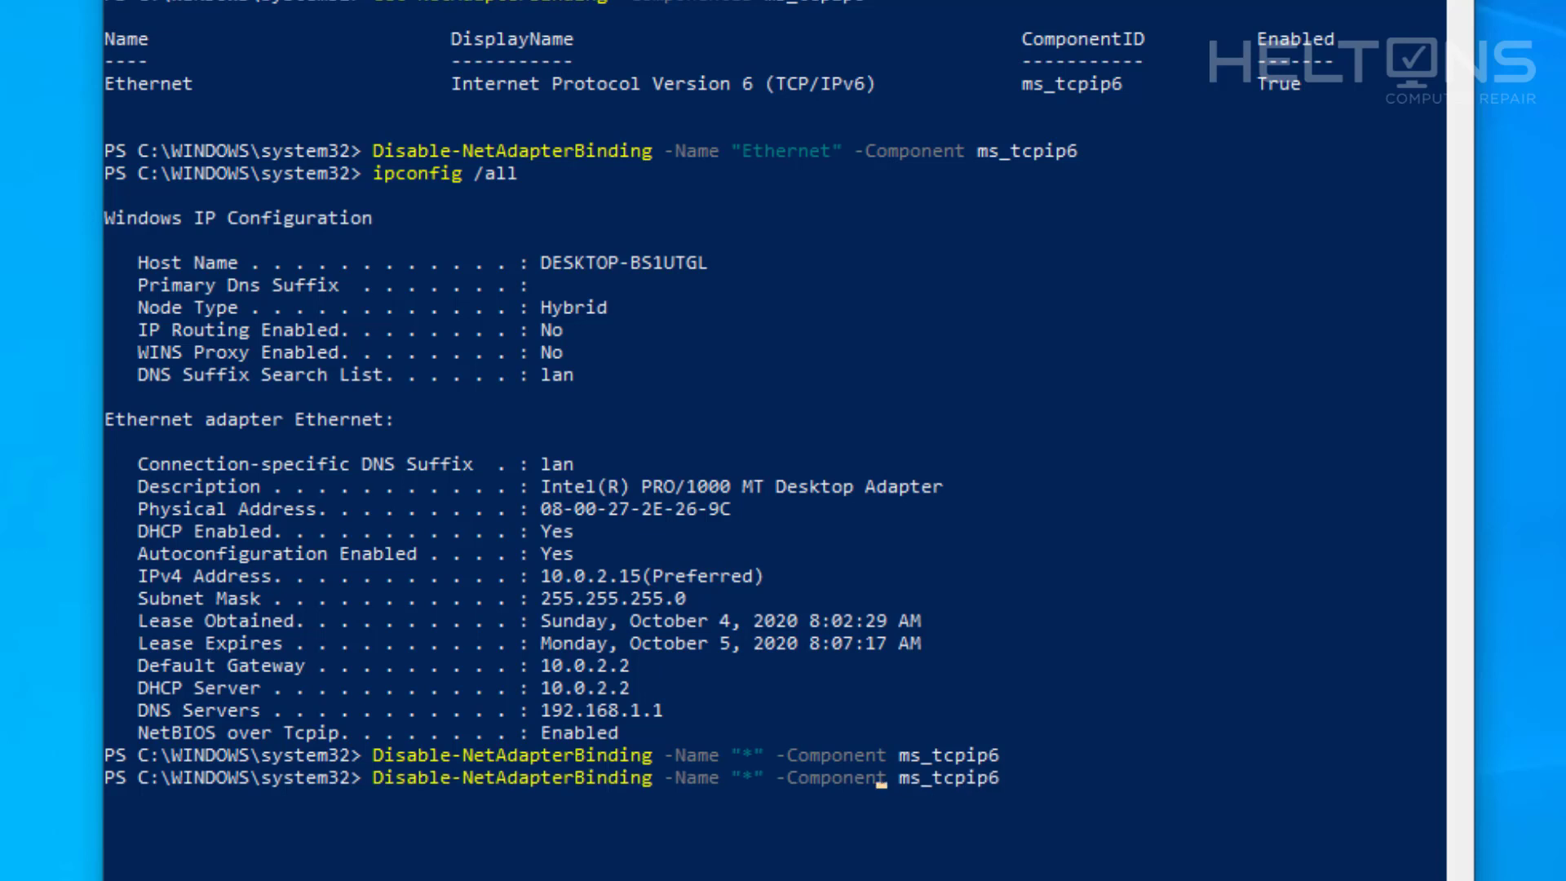
{"action": "key", "text": "Left"}
{"action": "key", "text": "Left"}
{"action": "key", "text": "Left"}
{"action": "key", "text": "Left"}
{"action": "key", "text": "Left"}
{"action": "key", "text": "Left"}
{"action": "key", "text": "Left"}
{"action": "key", "text": "Left"}
{"action": "key", "text": "Left"}
{"action": "key", "text": "Left"}
{"action": "key", "text": "Left"}
{"action": "key", "text": "Left"}
{"action": "key", "text": "Left"}
{"action": "key", "text": "Left"}
{"action": "key", "text": "Left"}
{"action": "key", "text": "Left"}
{"action": "key", "text": "Left"}
{"action": "key", "text": "Left"}
{"action": "key", "text": "Left"}
{"action": "key", "text": "Left"}
{"action": "key", "text": "BackSpace"}
{"action": "key", "text": "BackSpace"}
{"action": "key", "text": "BackSpace"}
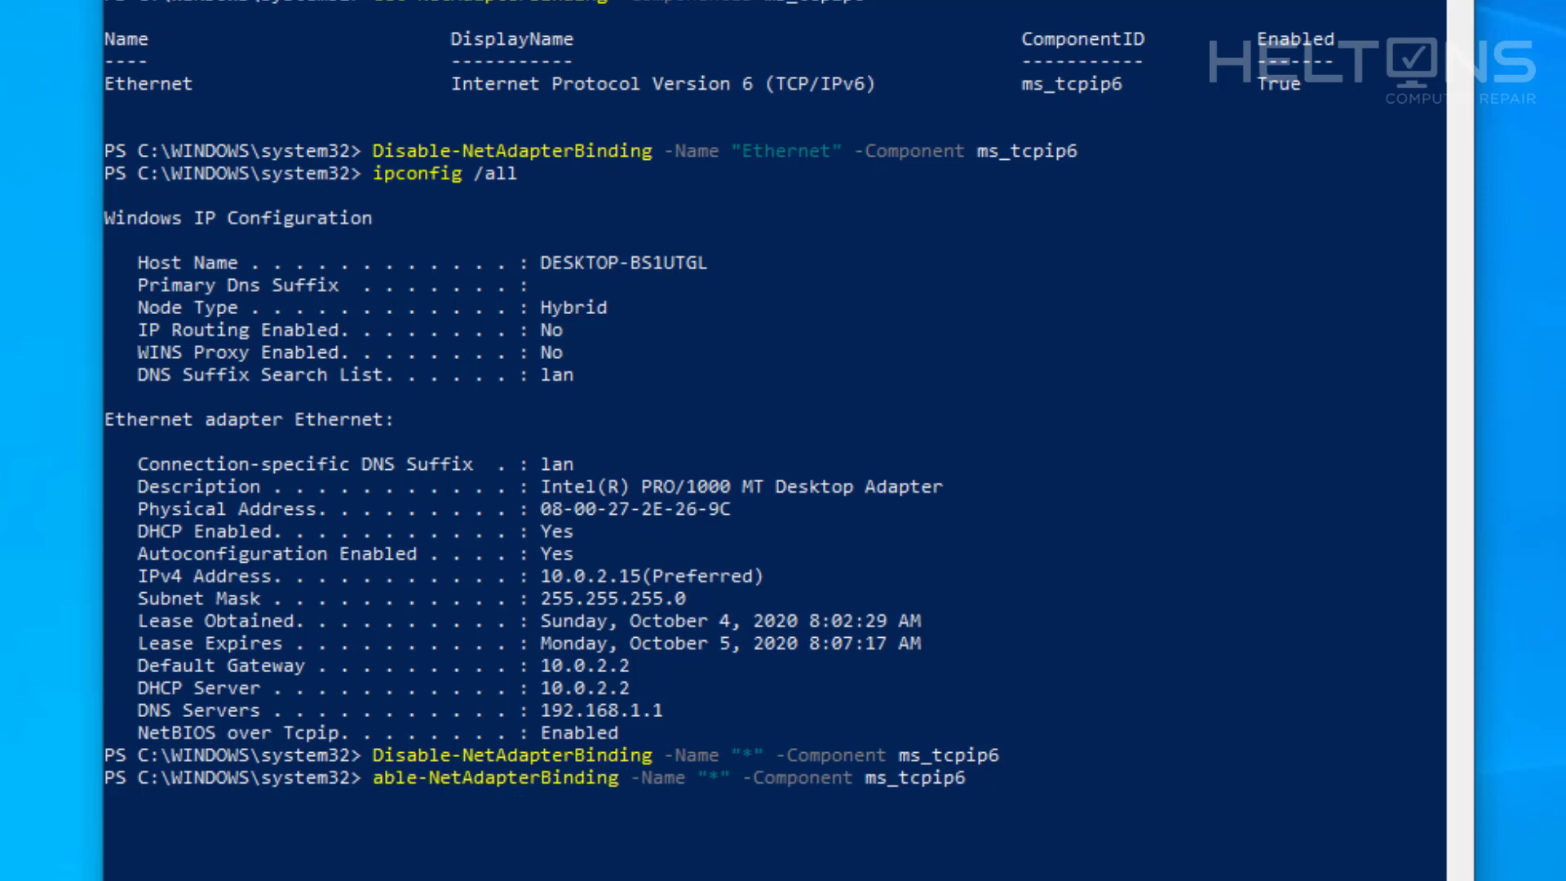
{"action": "type", "text": "En"}
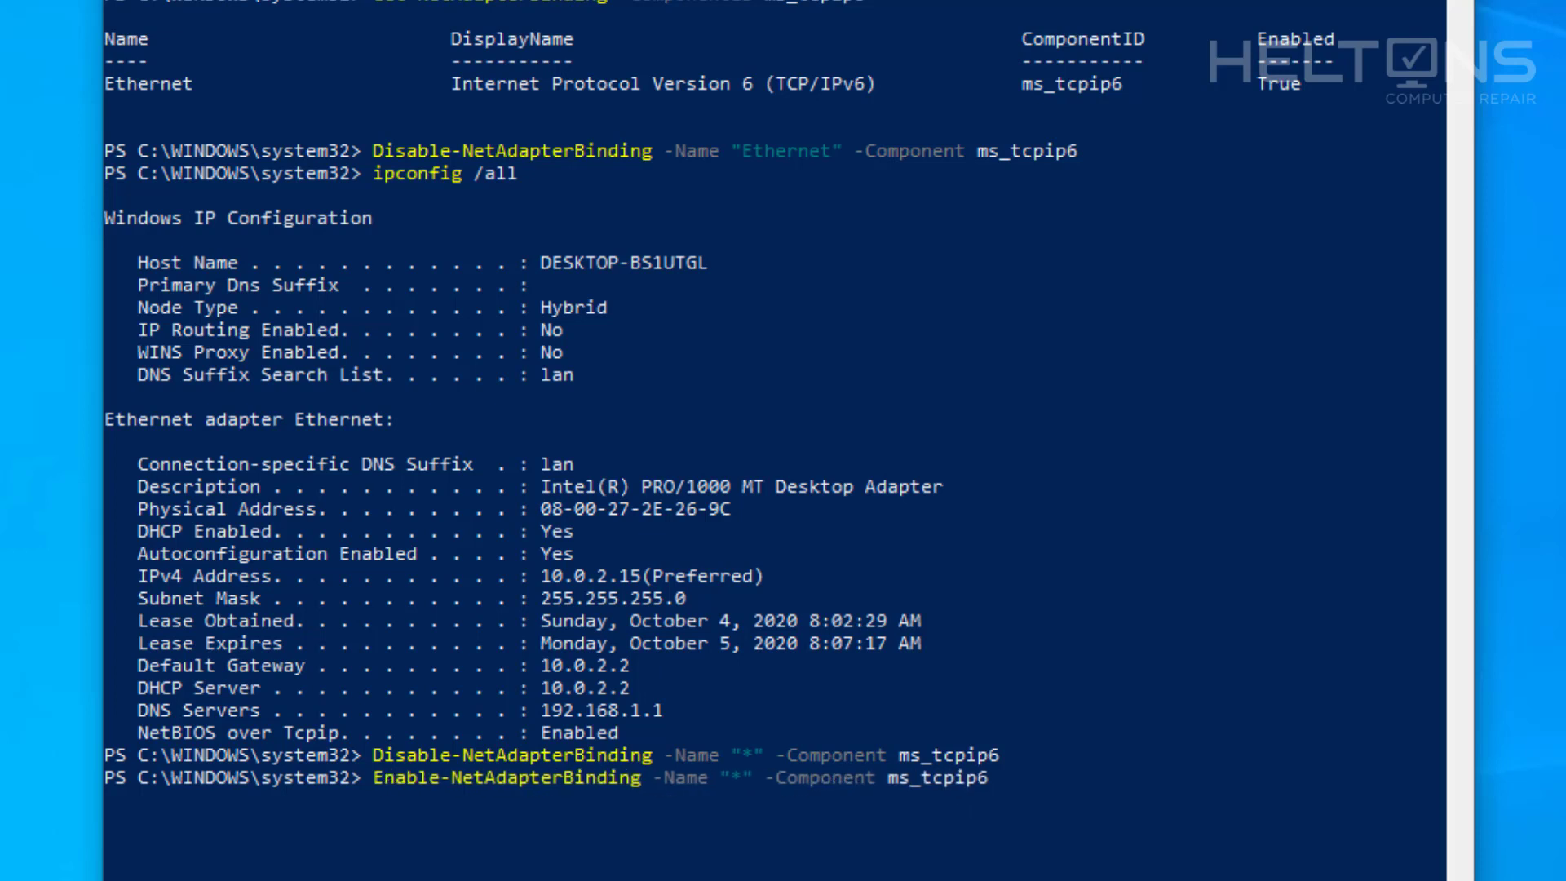
{"action": "key", "text": "Right"}
{"action": "key", "text": "Right"}
{"action": "key", "text": "Right"}
{"action": "key", "text": "Right"}
{"action": "key", "text": "Right"}
{"action": "key", "text": "Right"}
{"action": "key", "text": "Right"}
{"action": "key", "text": "Right"}
{"action": "key", "text": "Right"}
{"action": "key", "text": "Right"}
{"action": "key", "text": "Right"}
{"action": "key", "text": "Right"}
{"action": "key", "text": "Right"}
{"action": "key", "text": "Right"}
{"action": "key", "text": "Left"}
{"action": "key", "text": "Left"}
{"action": "key", "text": "Left"}
{"action": "key", "text": "Left"}
{"action": "key", "text": "Left"}
{"action": "key", "text": "Left"}
{"action": "key", "text": "Left"}
{"action": "key", "text": "Left"}
{"action": "key", "text": "Left"}
{"action": "key", "text": "Right"}
{"action": "key", "text": "Right"}
{"action": "key", "text": "Right"}
{"action": "key", "text": "Right"}
{"action": "key", "text": "Right"}
{"action": "key", "text": "Right"}
{"action": "key", "text": "Right"}
{"action": "key", "text": "Right"}
{"action": "key", "text": "Right"}
{"action": "key", "text": "Right"}
{"action": "key", "text": "Right"}
{"action": "key", "text": "Right"}
{"action": "key", "text": "Right"}
{"action": "key", "text": "Right"}
{"action": "key", "text": "Right"}
{"action": "key", "text": "Right"}
{"action": "key", "text": "Right"}
{"action": "key", "text": "Right"}
{"action": "key", "text": "Right"}
{"action": "key", "text": "Right"}
{"action": "key", "text": "Return"}
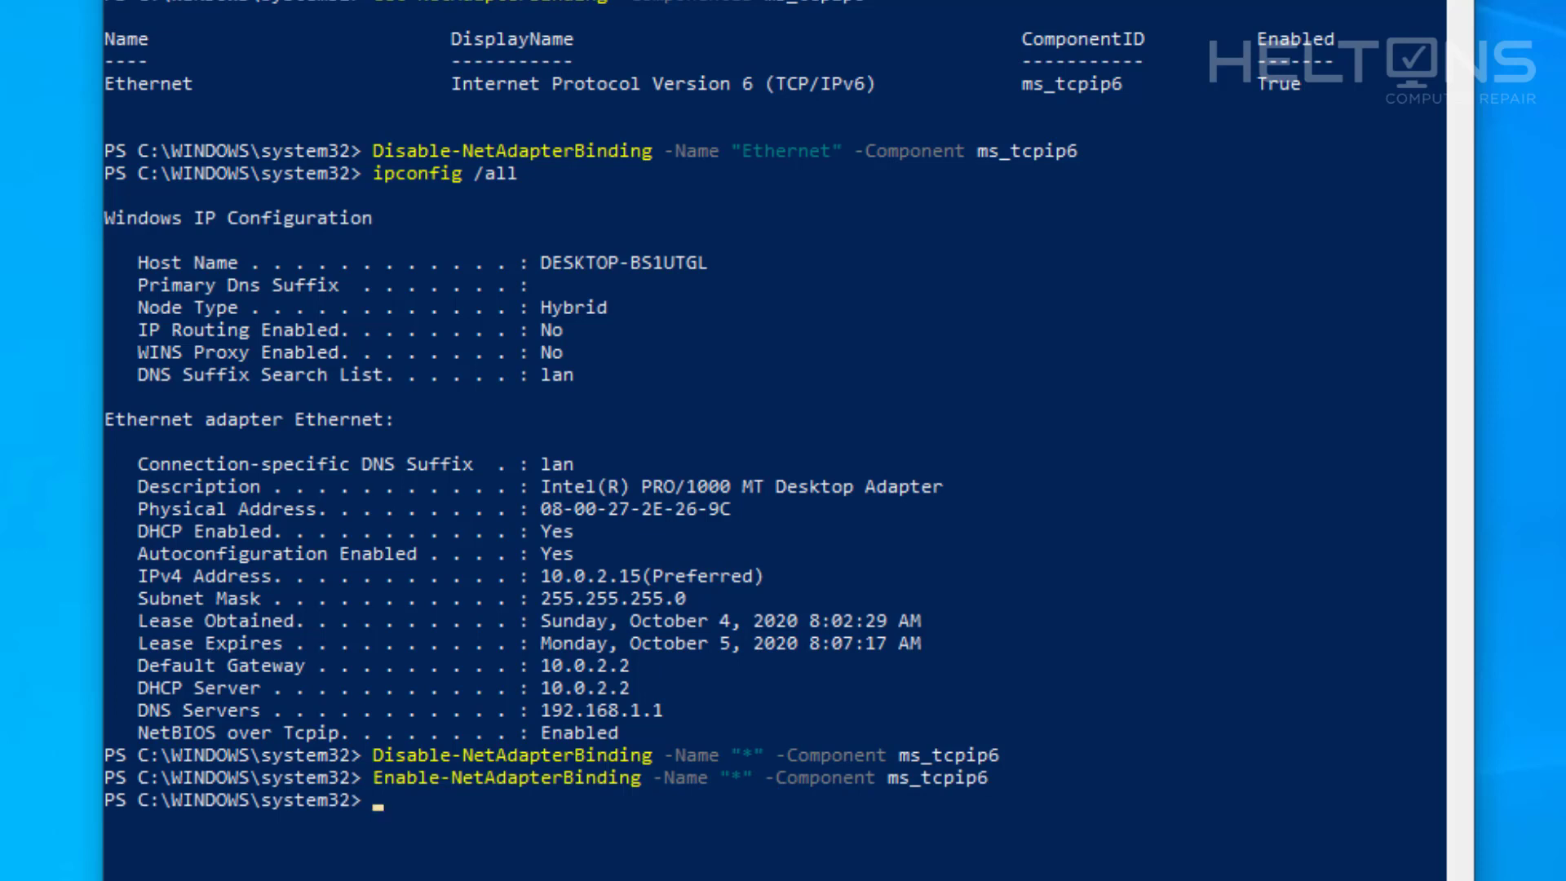
- Enable IPv6 on the Ethernet adapter by running Enable-NetAdapterBinding -Name "Ethernet" -Component ms_tcpip6
{"action": "key", "text": "Up"}
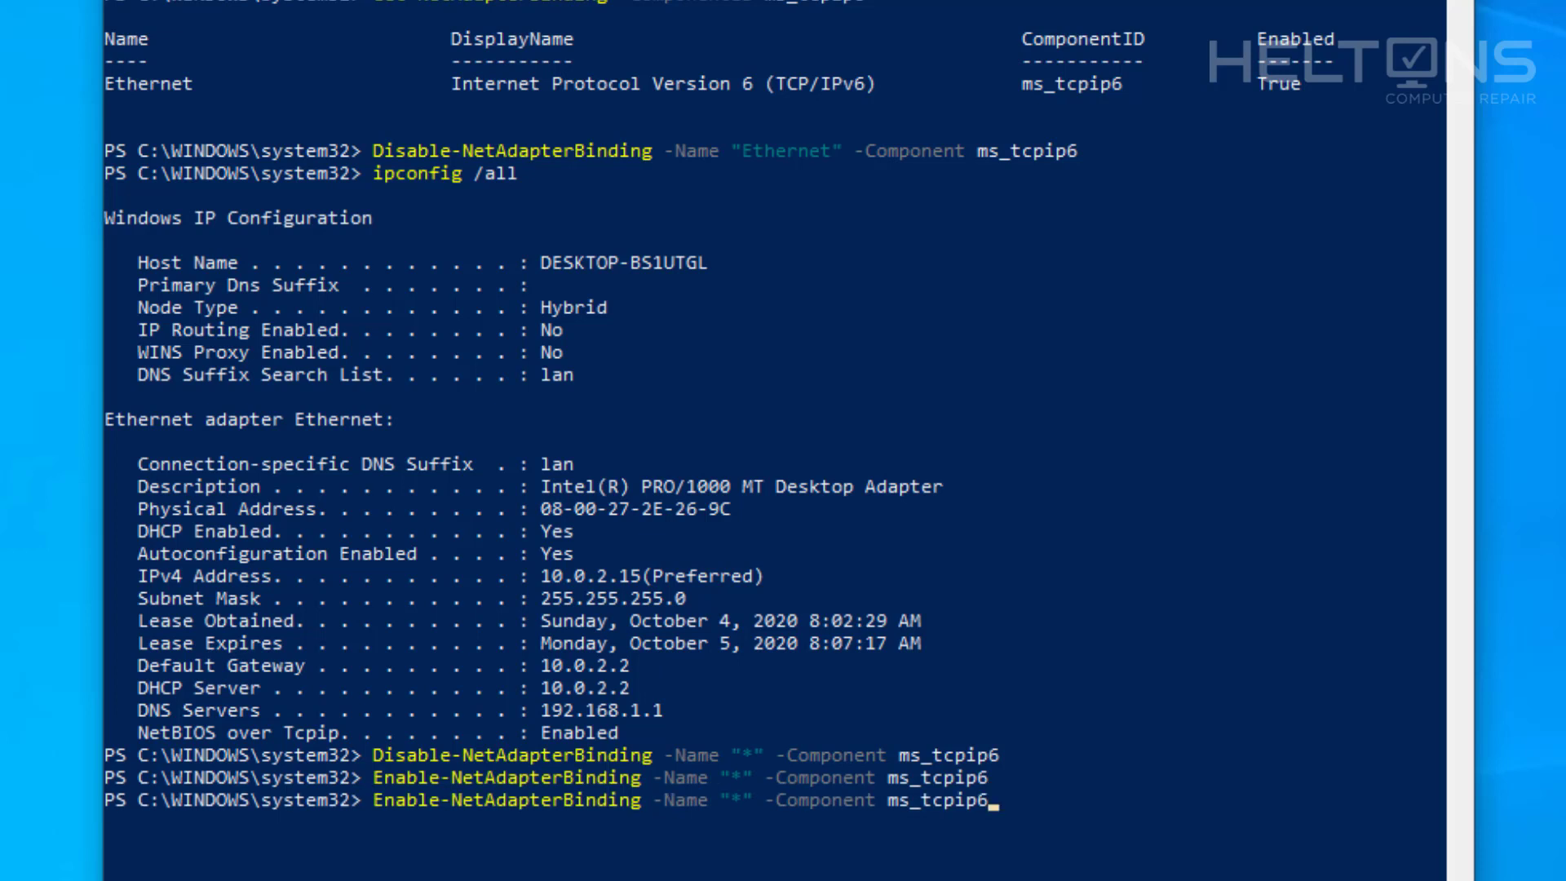
{"action": "key", "text": "Left"}
{"action": "key", "text": "Left"}
{"action": "key", "text": "Left"}
{"action": "key", "text": "Left"}
{"action": "key", "text": "Left"}
{"action": "key", "text": "Left"}
{"action": "key", "text": "Left"}
{"action": "key", "text": "Left"}
{"action": "key", "text": "Left"}
{"action": "key", "text": "Left"}
{"action": "key", "text": "Left"}
{"action": "key", "text": "Left"}
{"action": "key", "text": "Left"}
{"action": "key", "text": "Left"}
{"action": "key", "text": "Left"}
{"action": "key", "text": "Left"}
{"action": "key", "text": "Left"}
{"action": "key", "text": "Left"}
{"action": "key", "text": "Left"}
{"action": "key", "text": "Left"}
{"action": "key", "text": "BackSpace"}
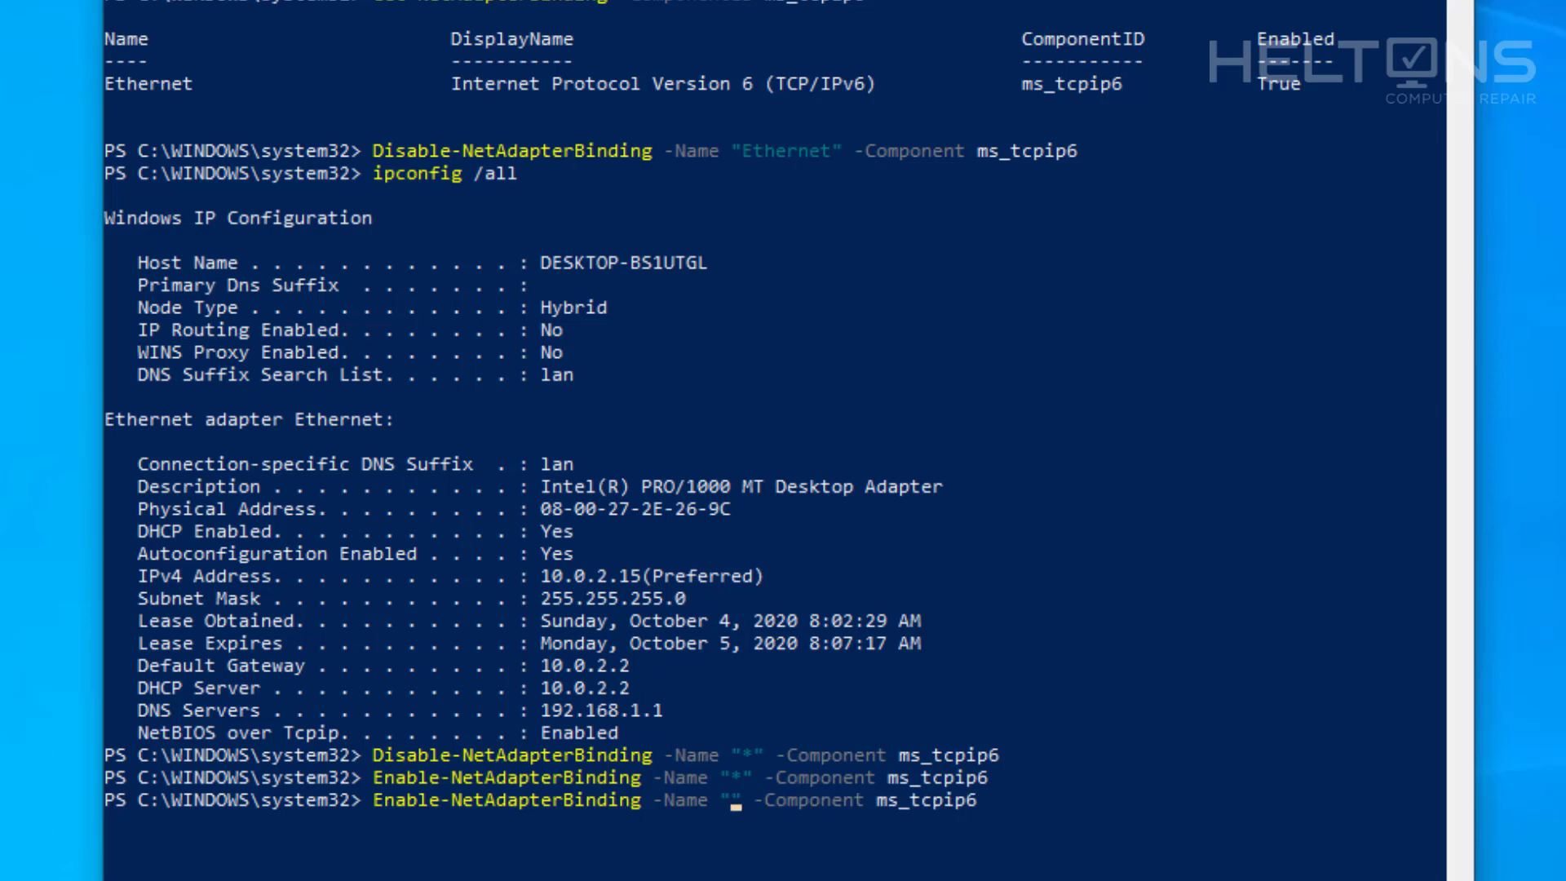
{"action": "type", "text": "Ethernet"}
{"action": "key", "text": "Right"}
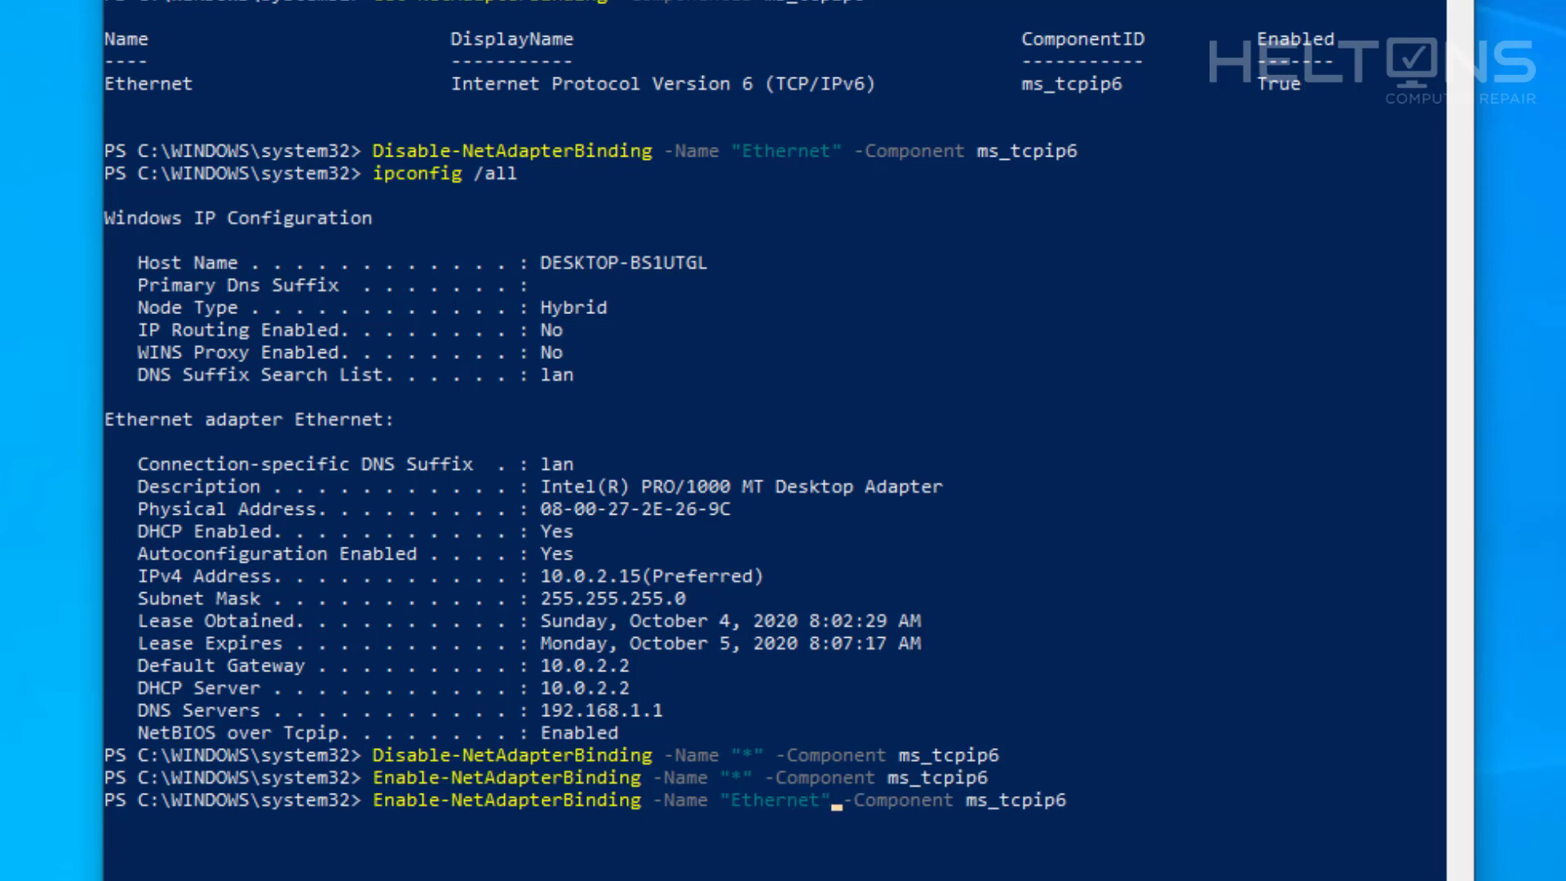
{"action": "key", "text": "Right"}
{"action": "key", "text": "Right"}
{"action": "key", "text": "Right"}
{"action": "key", "text": "Right"}
{"action": "key", "text": "Right"}
{"action": "key", "text": "Right"}
{"action": "key", "text": "Right"}
{"action": "key", "text": "Right"}
{"action": "key", "text": "Right"}
{"action": "key", "text": "Right"}
{"action": "key", "text": "Right"}
{"action": "key", "text": "Right"}
{"action": "key", "text": "Right"}
{"action": "key", "text": "Right"}
{"action": "key", "text": "Right"}
{"action": "key", "text": "Right"}
{"action": "key", "text": "Right"}
{"action": "key", "text": "Right"}
{"action": "key", "text": "Right"}
{"action": "key", "text": "Right"}
{"action": "key", "text": "Right"}
{"action": "key", "text": "Return"}
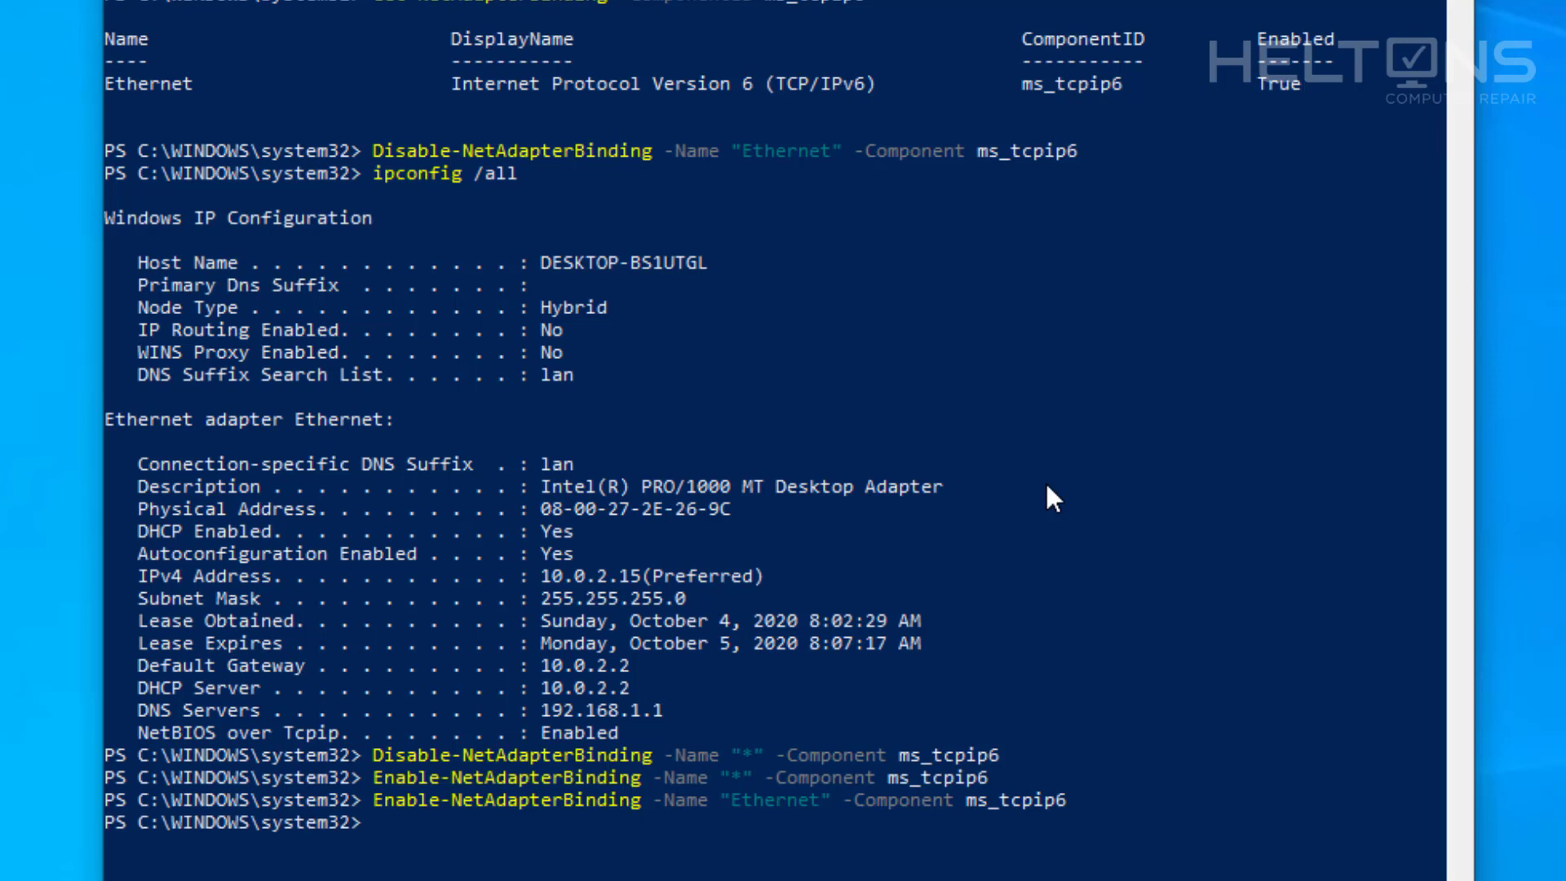
- Run ipconfig /all in PowerShell to check the Ethernet adapter's IP configuration
{"action": "type", "text": "ipconfiug"}
{"action": "key", "text": "BackSpace"}
{"action": "key", "text": "BackSpace"}
{"action": "type", "text": "g /all"}
{"action": "key", "text": "Return"}
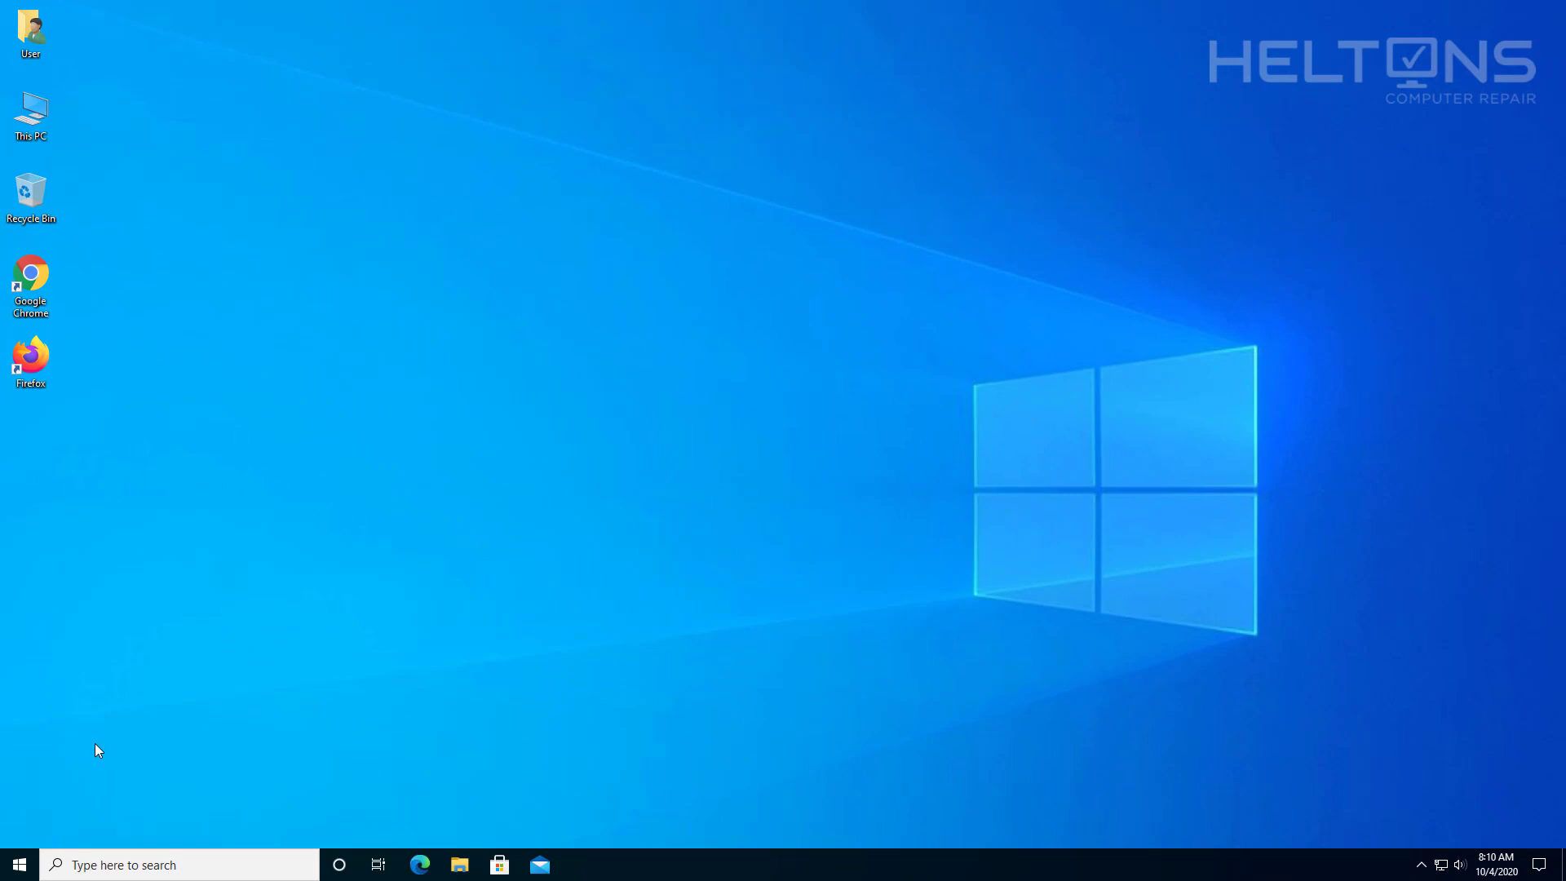
- Search Windows for cmd and open Command Prompt as administrator, allowing it to make changes to the device
{"action": "left_click", "coordinate": [18, 866]}
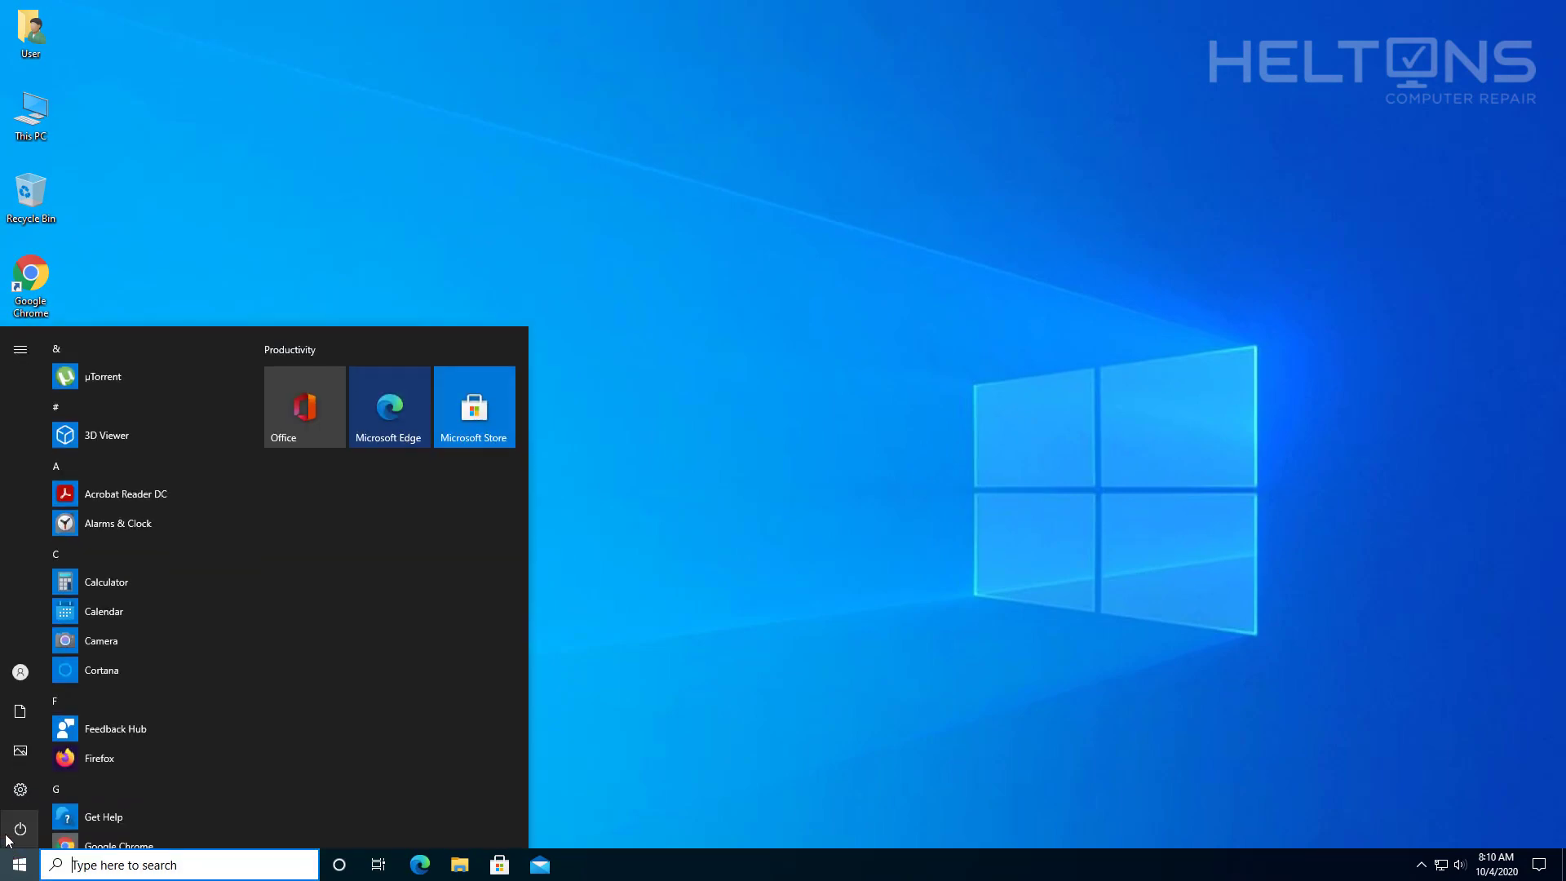
{"action": "mouse_move", "coordinate": [26, 829]}
{"action": "type", "text": "cmd"}
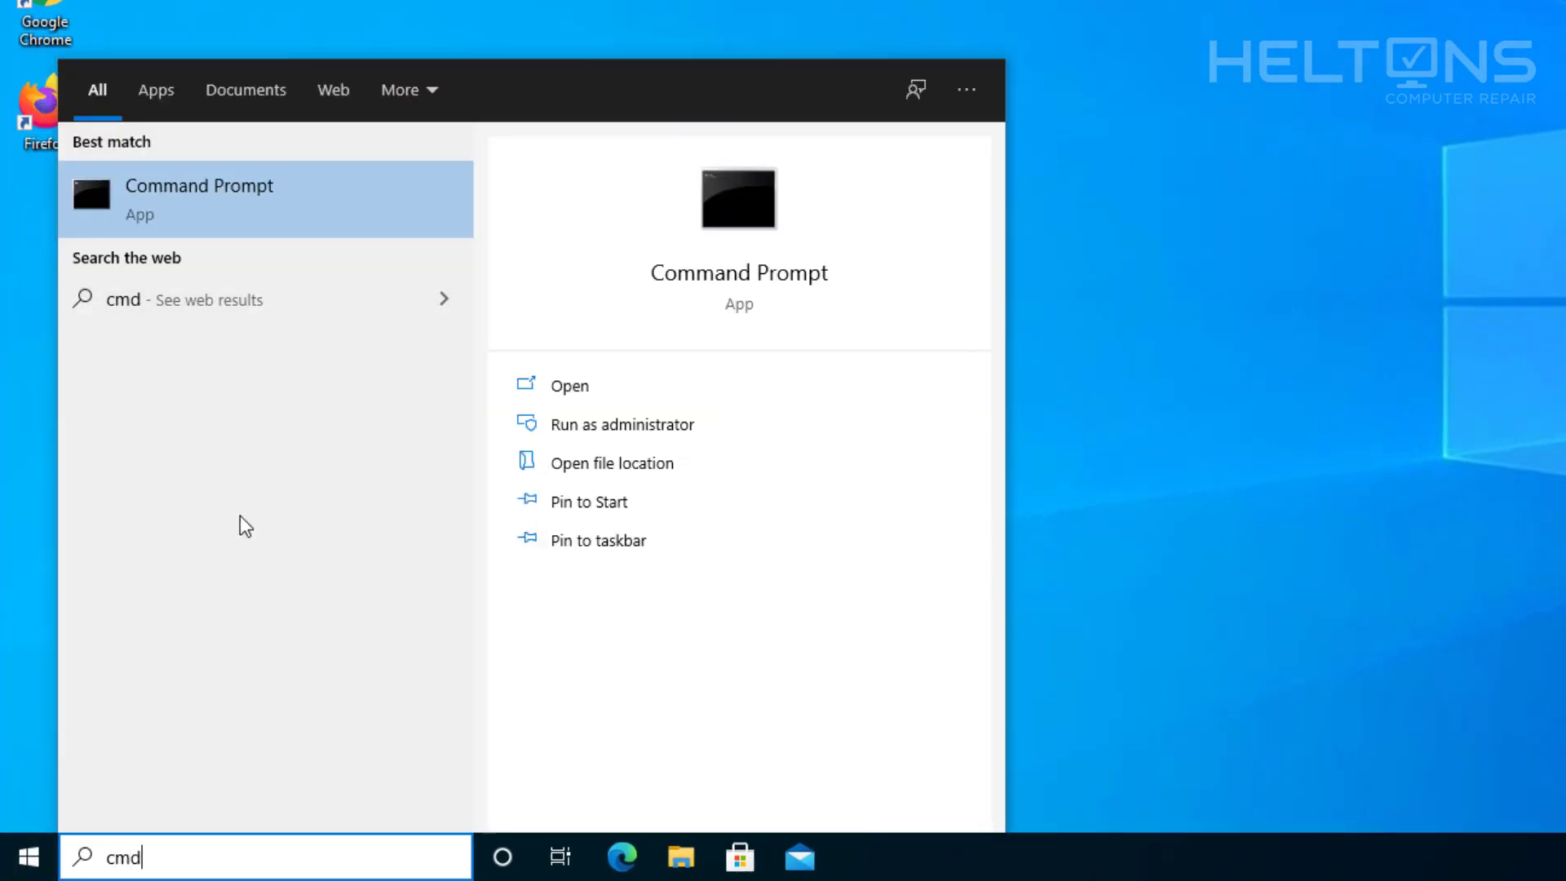
{"action": "right_click", "coordinate": [235, 215]}
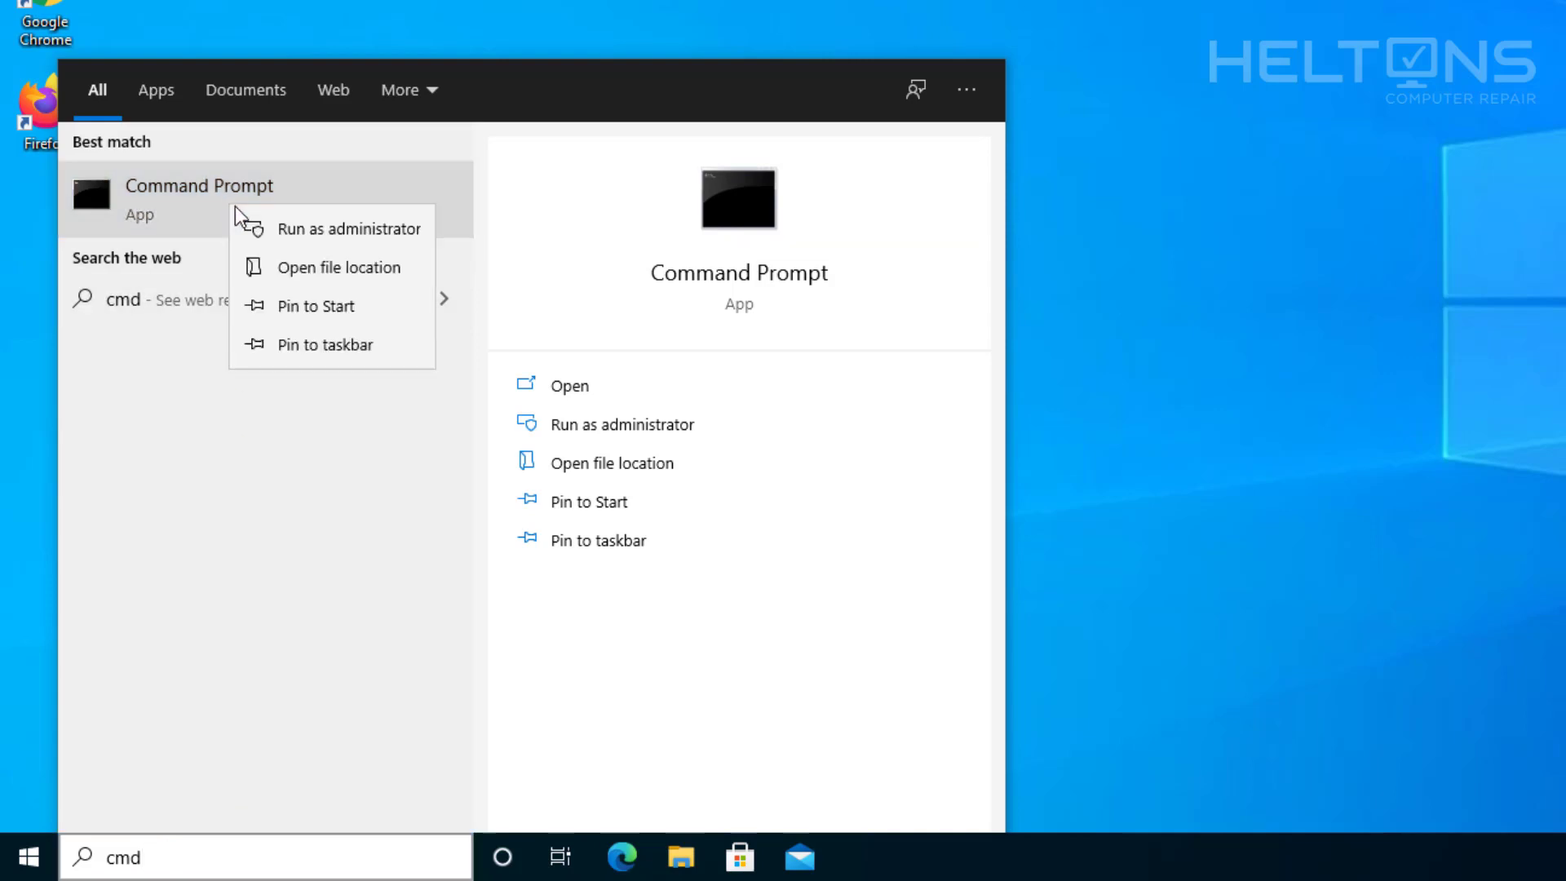
{"action": "left_click", "coordinate": [309, 244]}
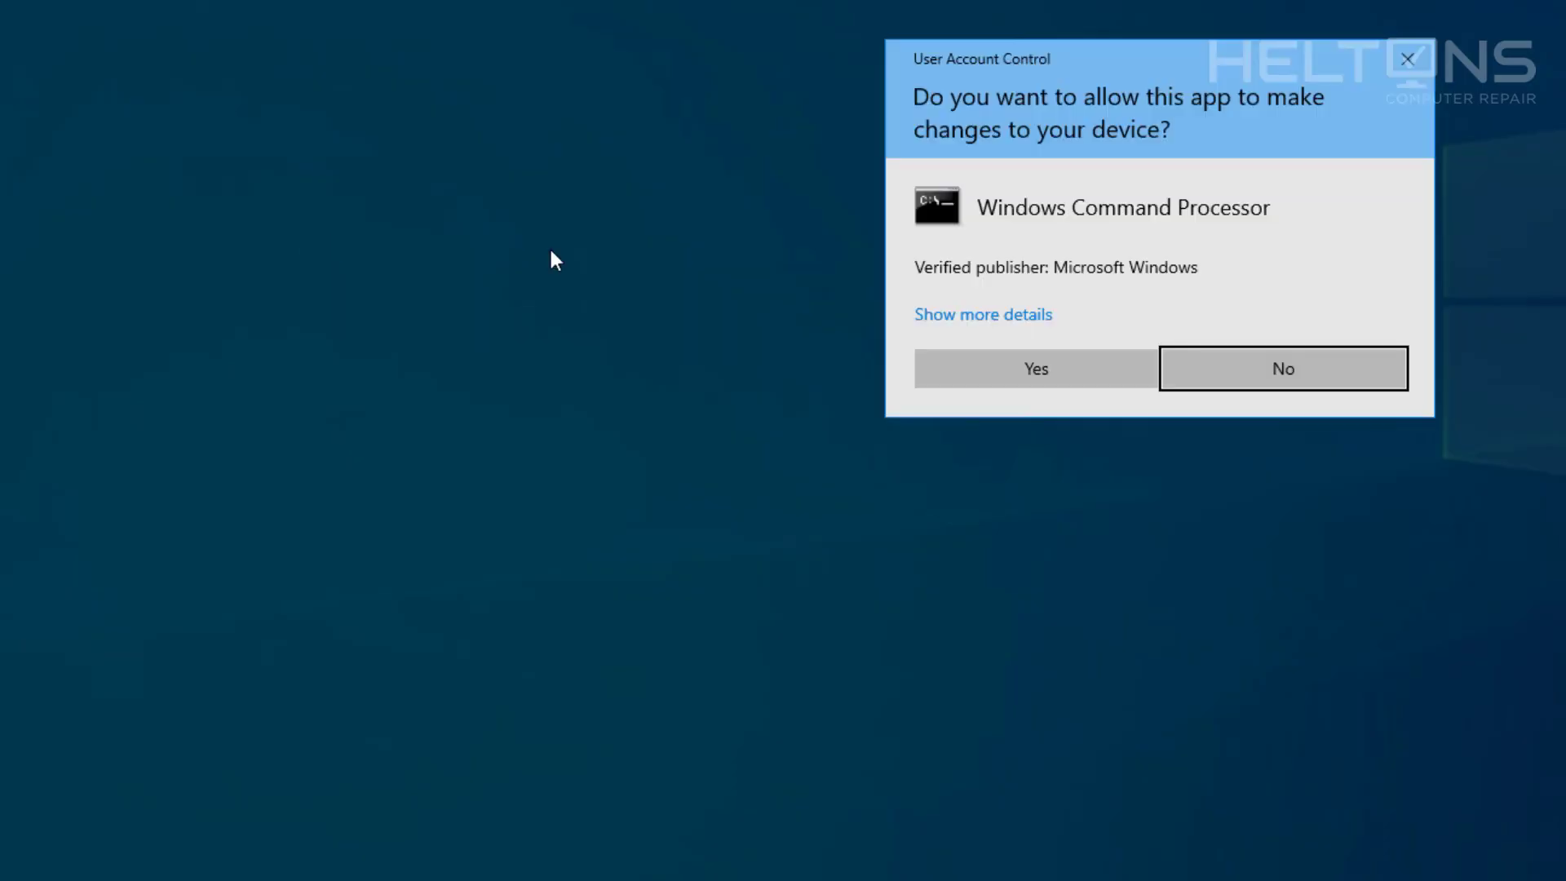
{"action": "left_click", "coordinate": [614, 584]}
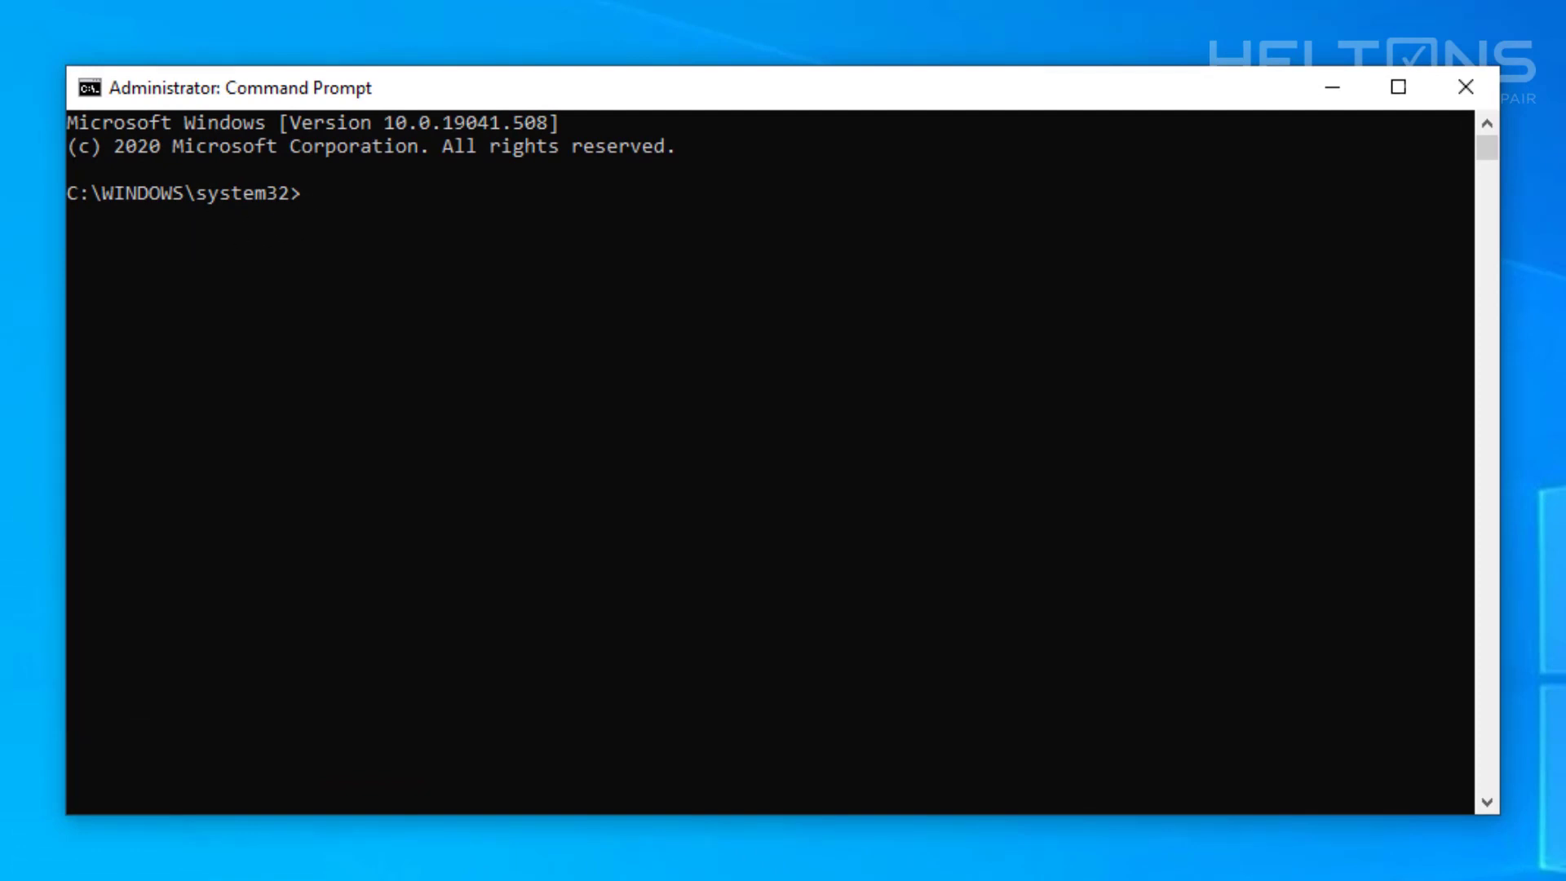
- Disable IPv6 by running reg add "HKLM\SYSTEM\CurrentControlSet\Services\Tcpip6\Parameters" /v DisabledComponents /t REG_DWORD /d 255 /f
{"action": "type", "text": "reg add \"HKLM\\SYSTEM\\CurrentControlSet\\Services\\Tcpip6\\Parameters\" /v DisabledComponents /t REG_DWORD /d 255 /f"}
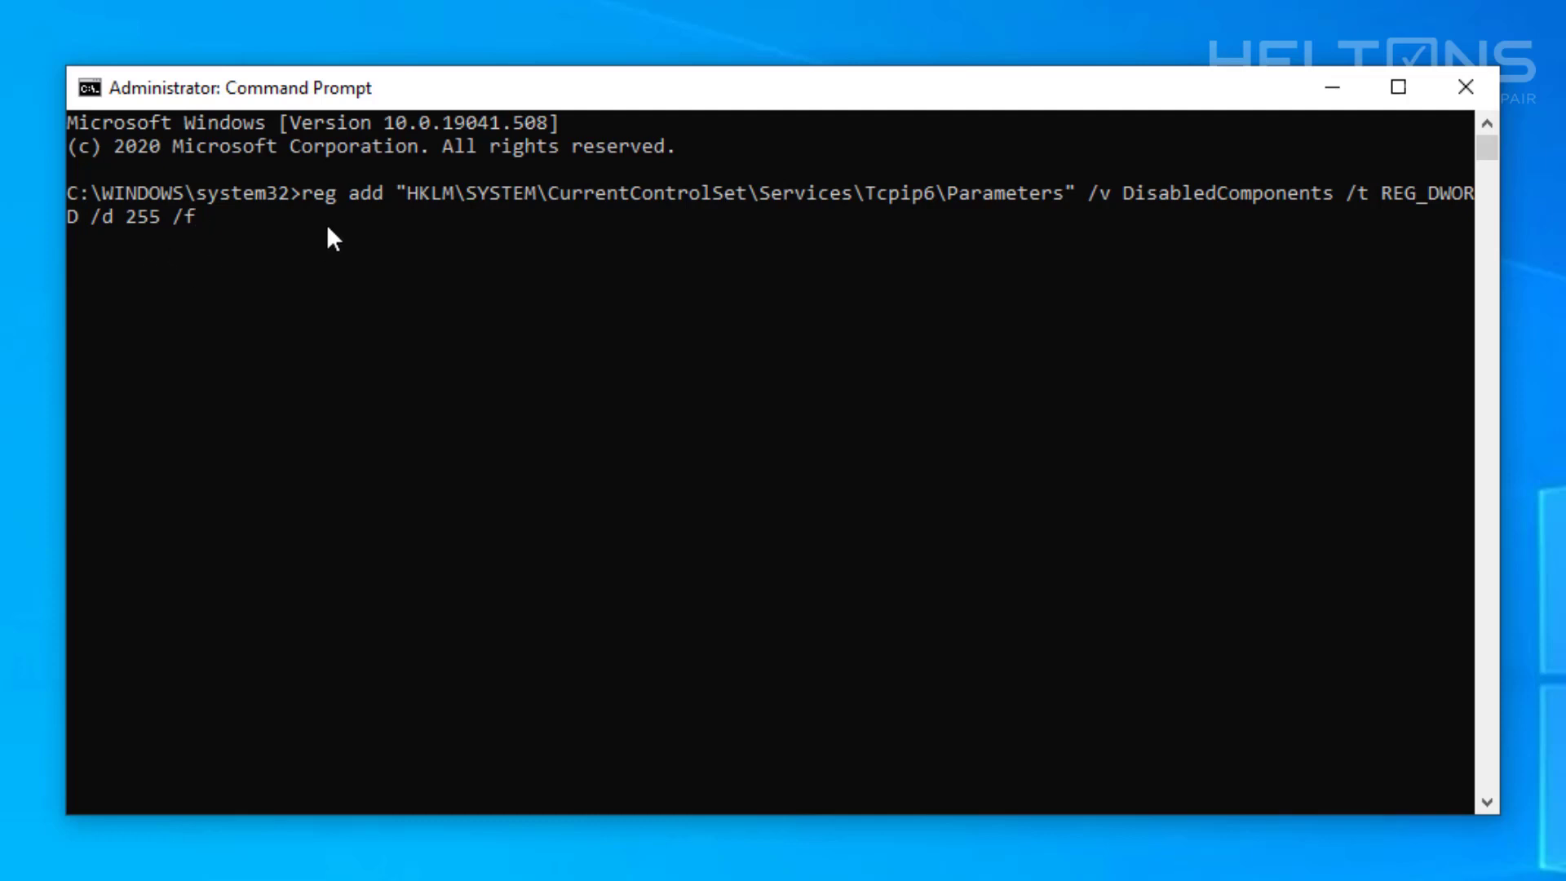
{"action": "key", "text": "Return"}
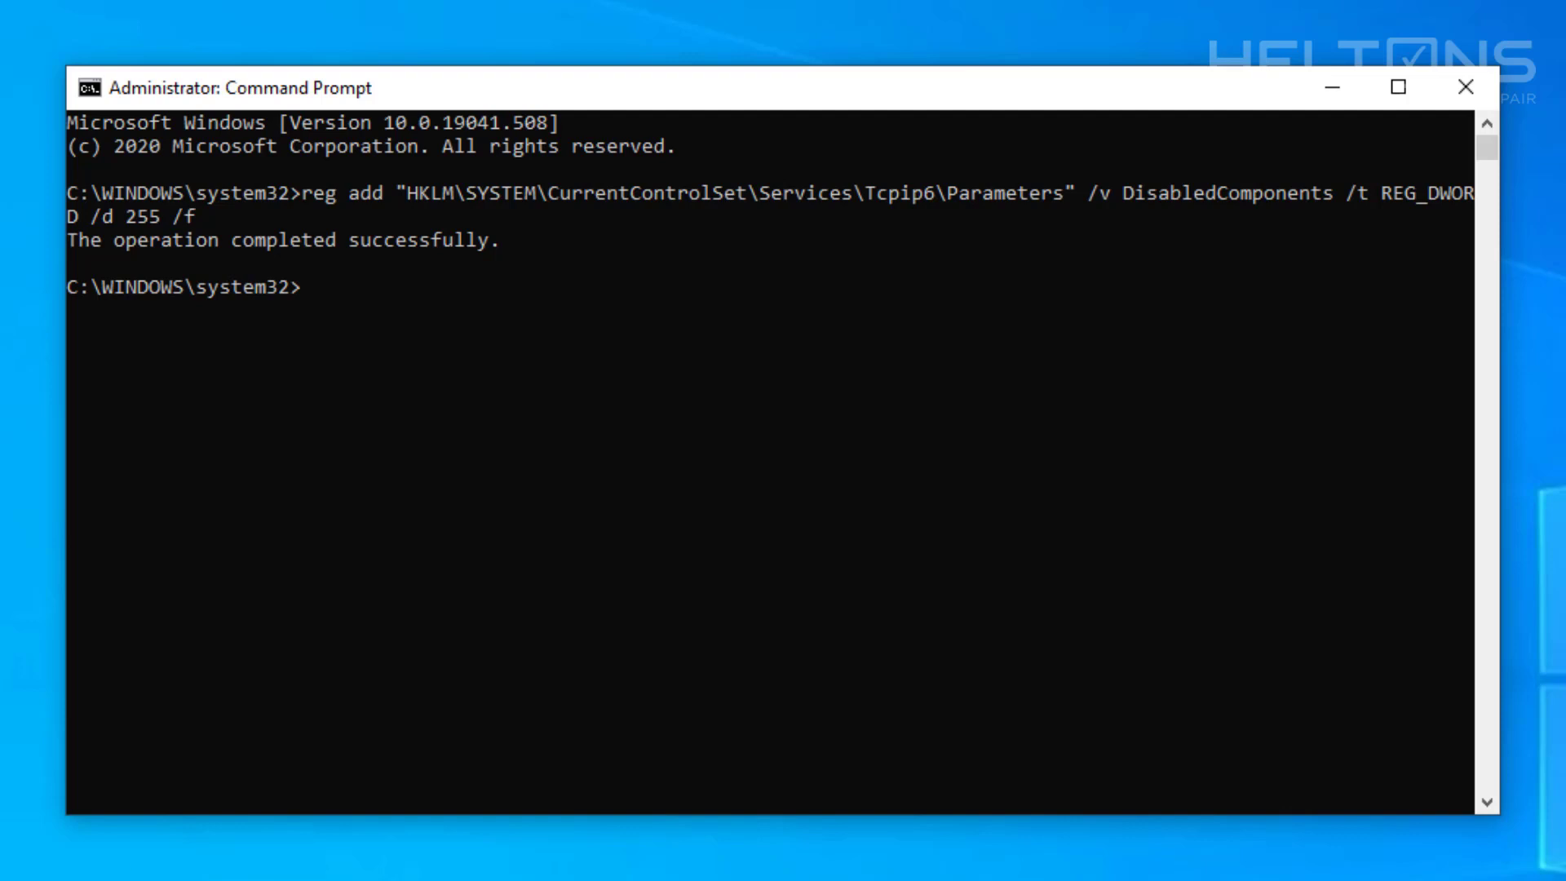
- Run ipconfig /all to check the adapter's IPv6 status, and close Command Prompt
{"action": "left_click", "coordinate": [351, 616]}
{"action": "type", "text": "iop"}
{"action": "key", "text": "BackSpace"}
{"action": "key", "text": "BackSpace"}
{"action": "key", "text": "BackSpace"}
{"action": "type", "text": "ipconfig /all"}
{"action": "key", "text": "Return"}
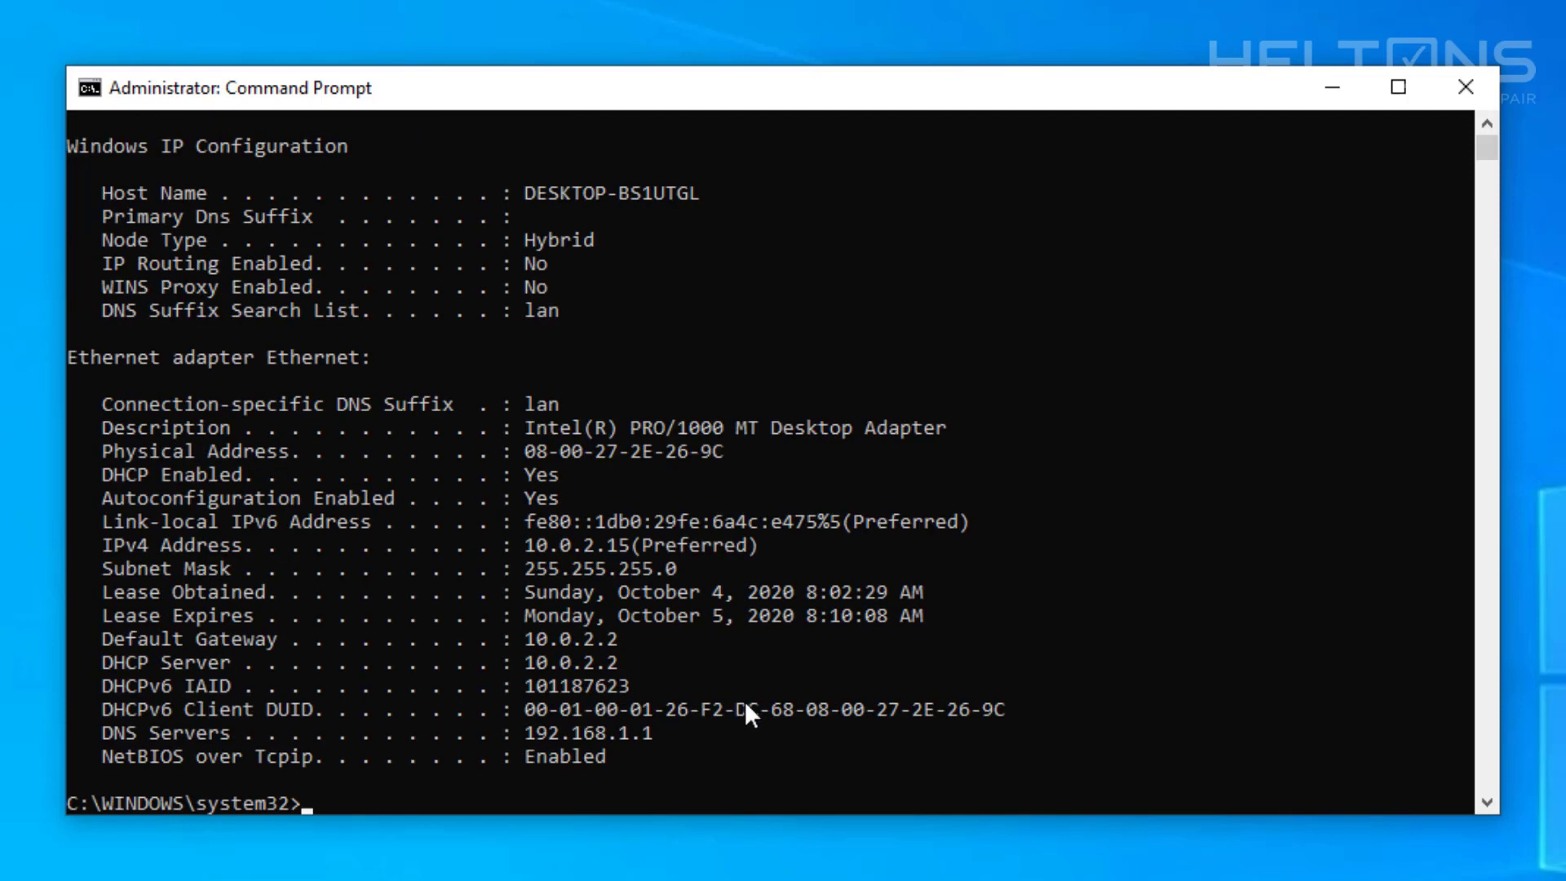
{"action": "left_click", "coordinate": [1466, 86]}
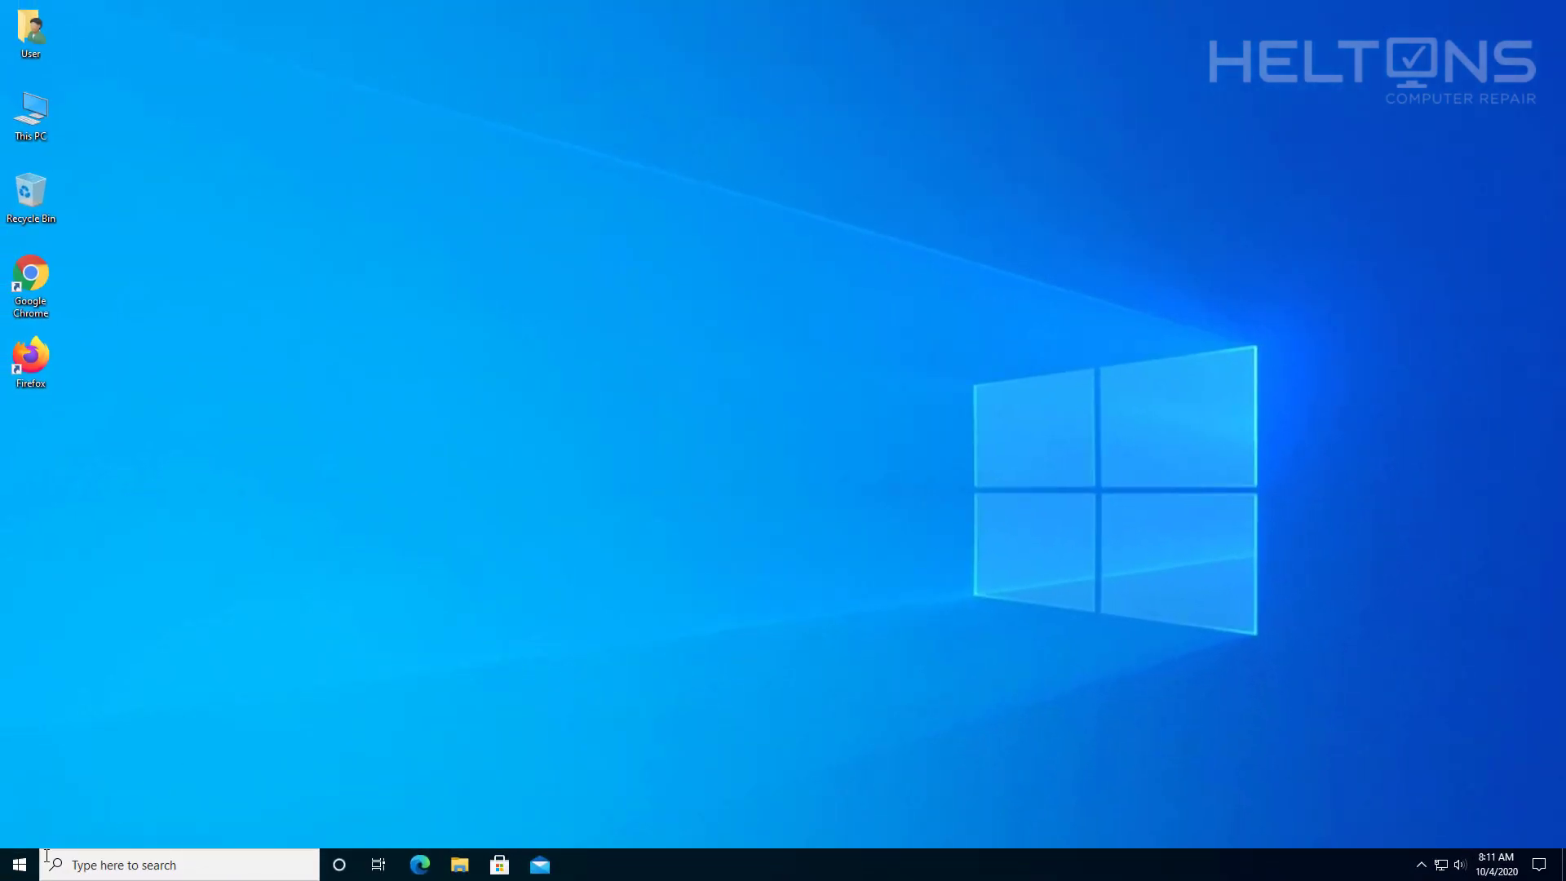
- Restart the computer to apply the registry change
{"action": "left_click", "coordinate": [19, 864]}
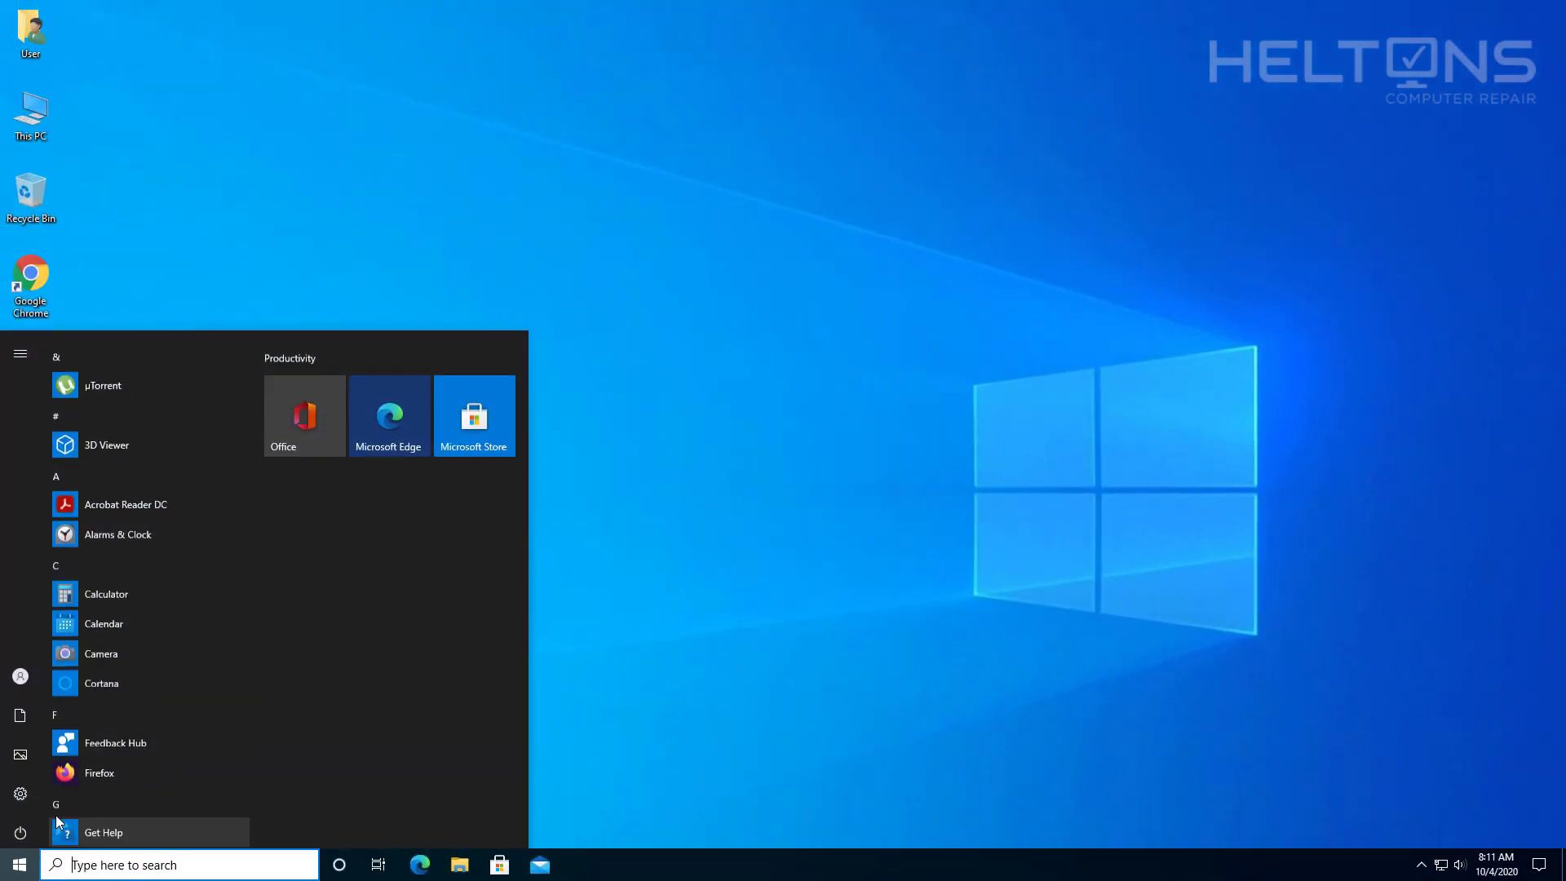
{"action": "left_click", "coordinate": [20, 828]}
{"action": "left_click", "coordinate": [42, 795]}
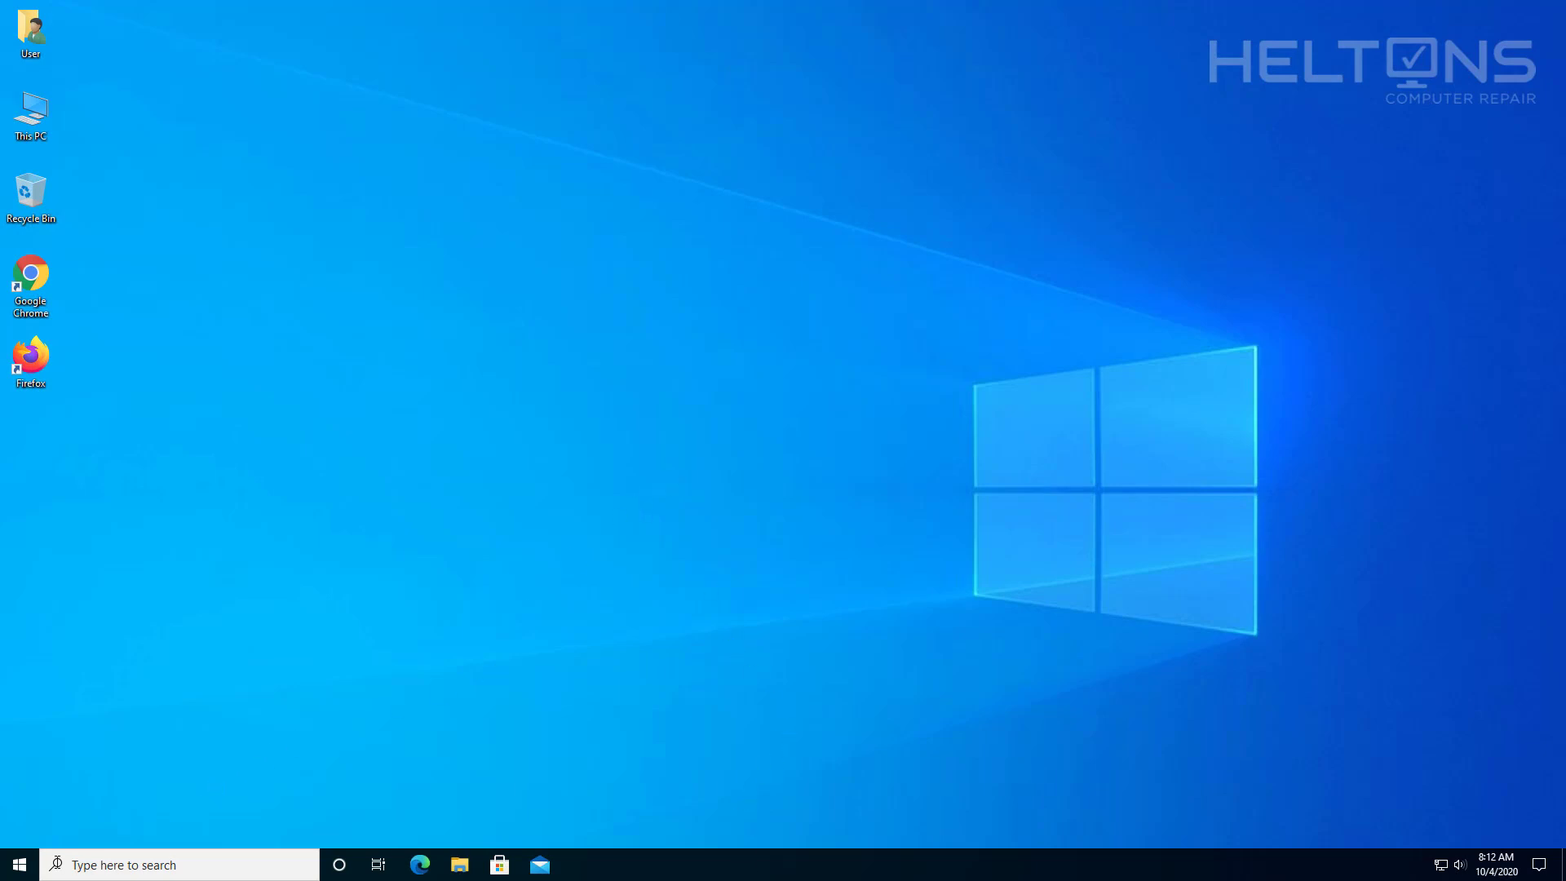
- Reopen Command Prompt with administrator rights and approve the User Account Control request
{"action": "left_click", "coordinate": [21, 869]}
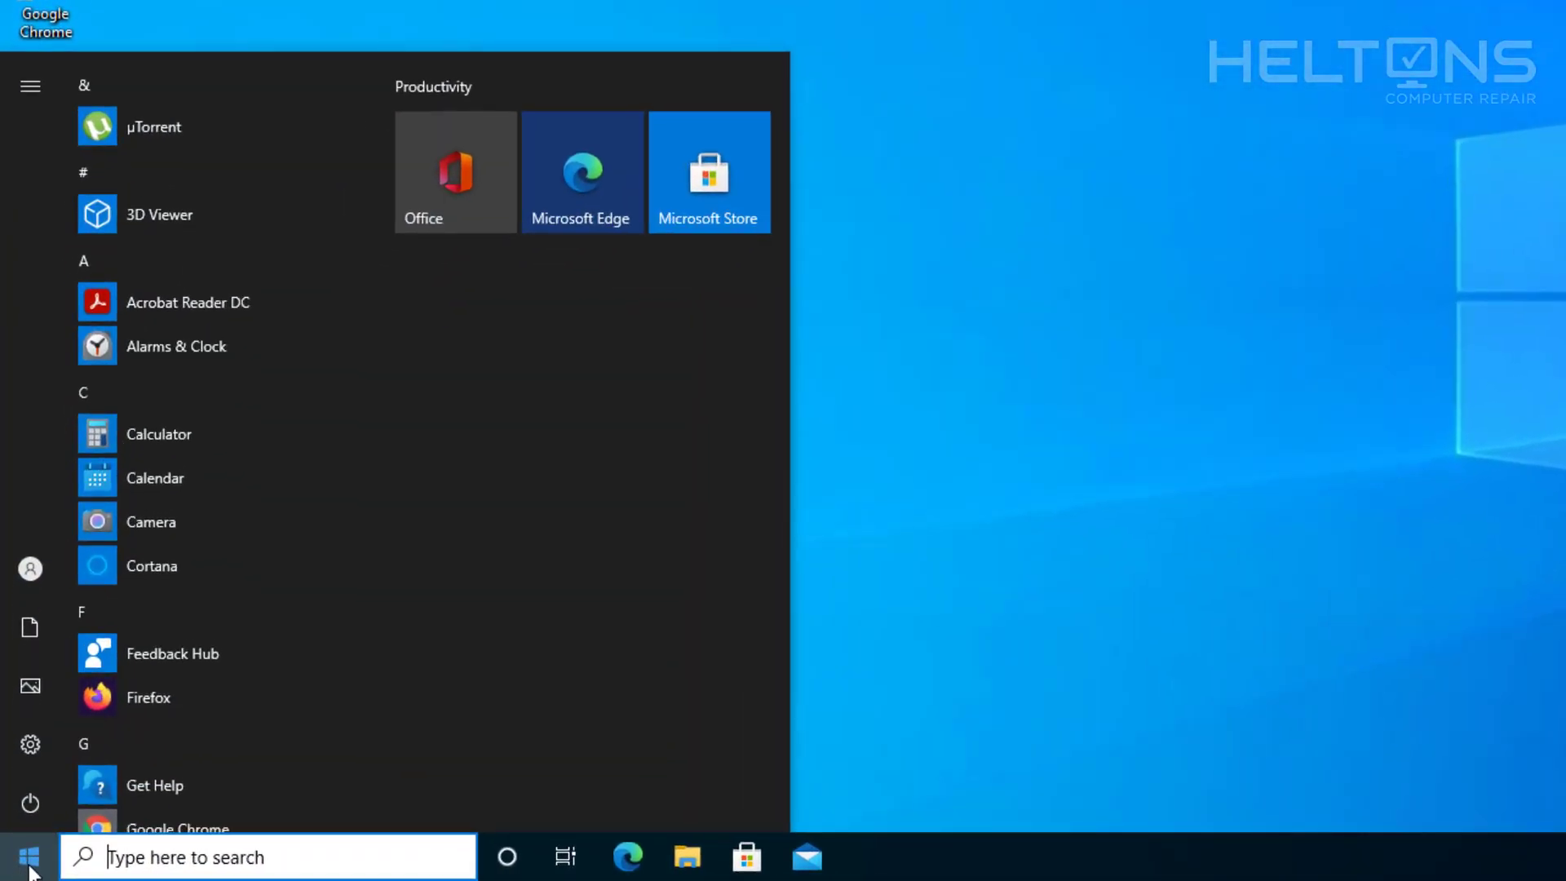
{"action": "type", "text": "c"}
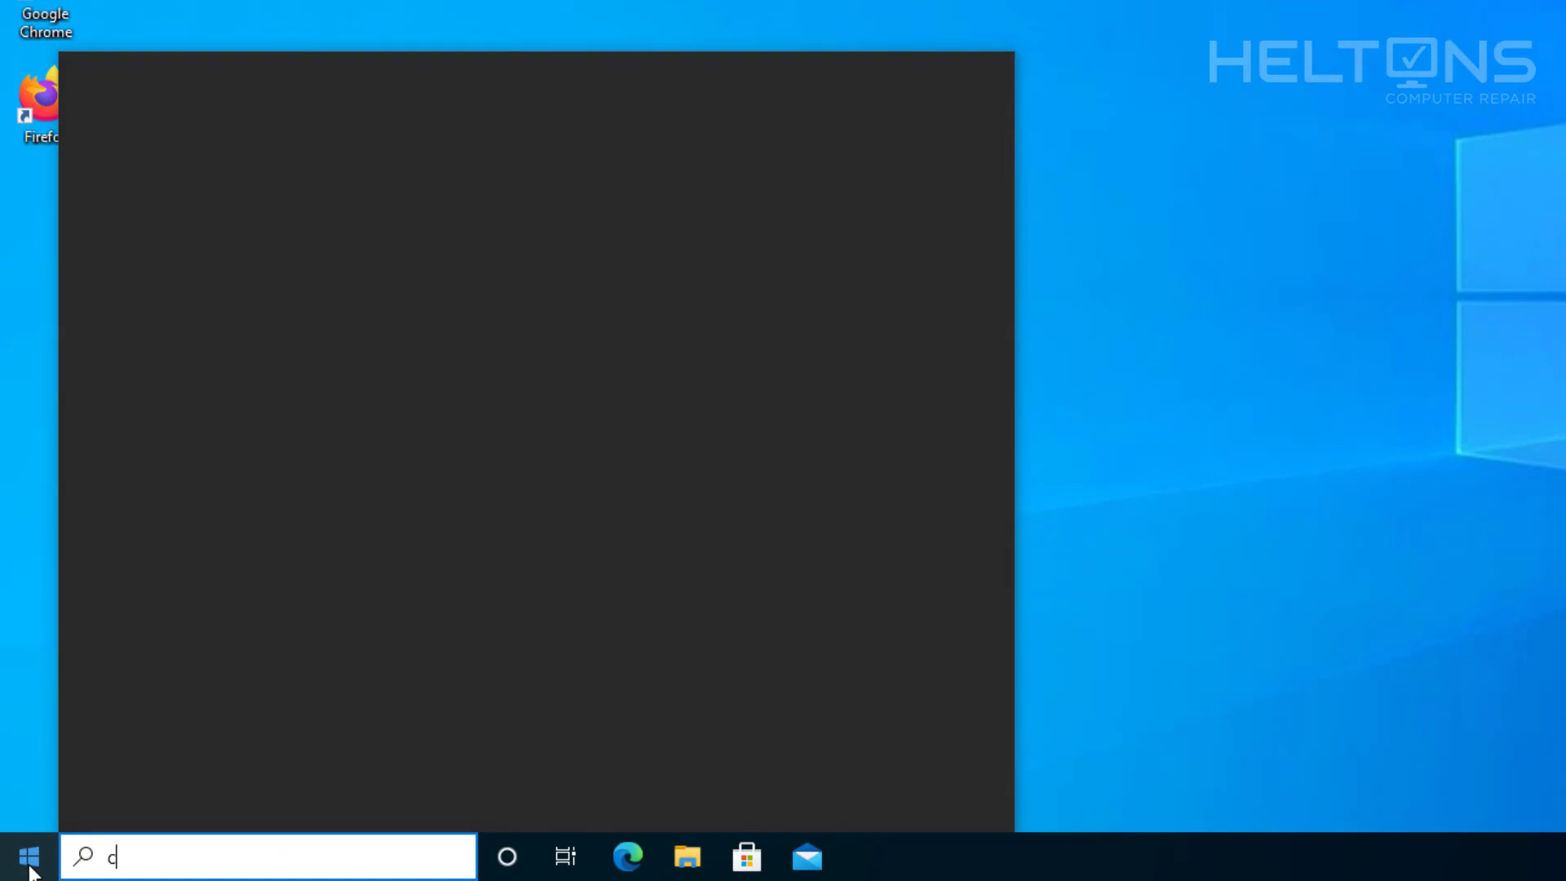
{"action": "type", "text": "md"}
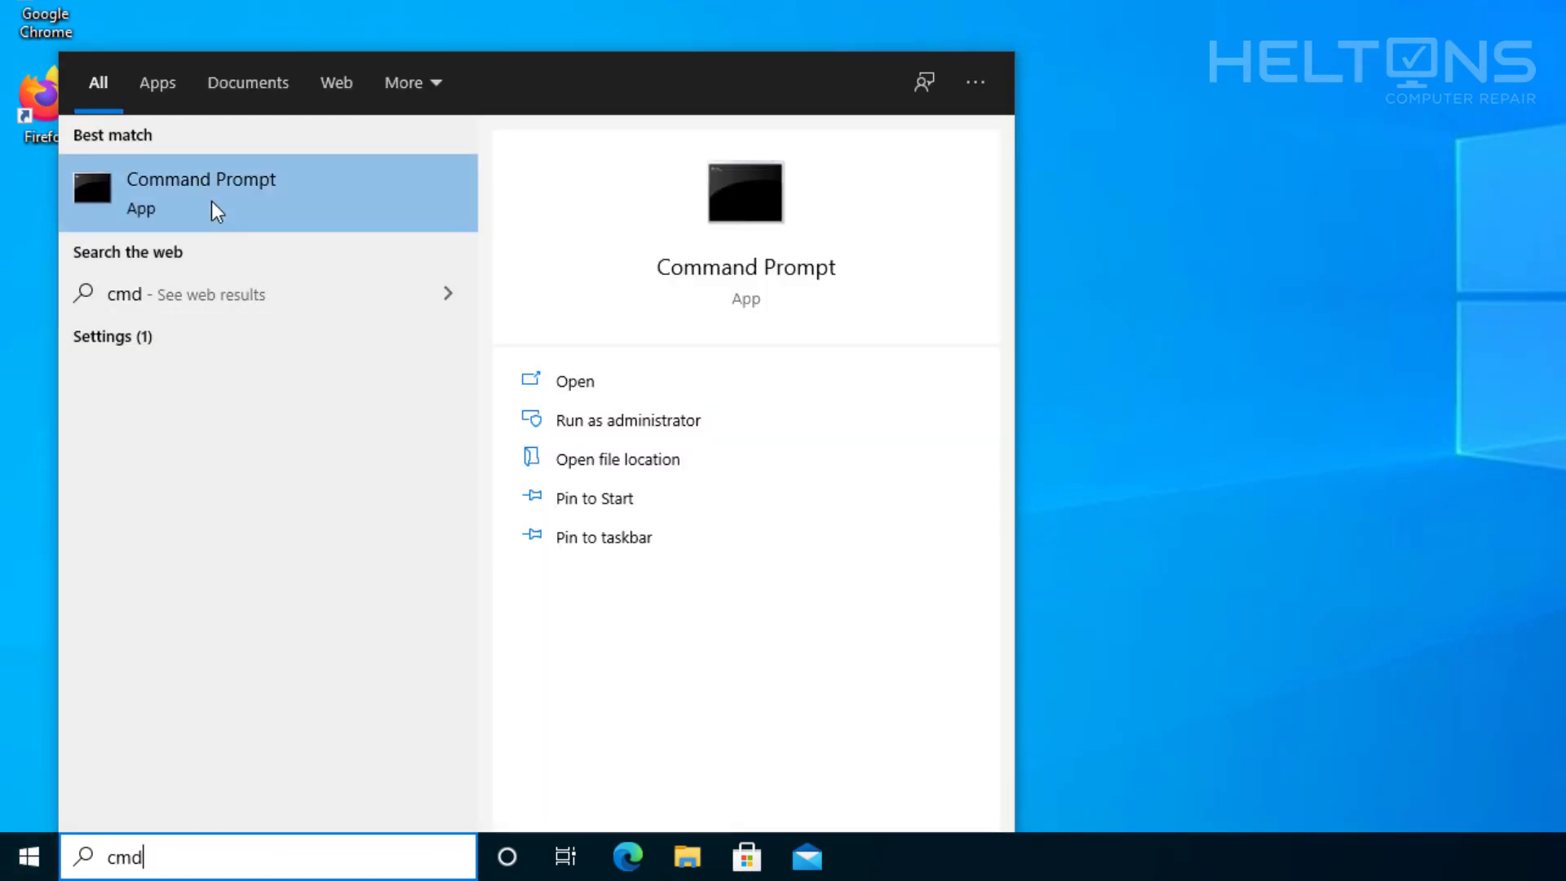
{"action": "right_click", "coordinate": [212, 201]}
{"action": "left_click", "coordinate": [233, 225]}
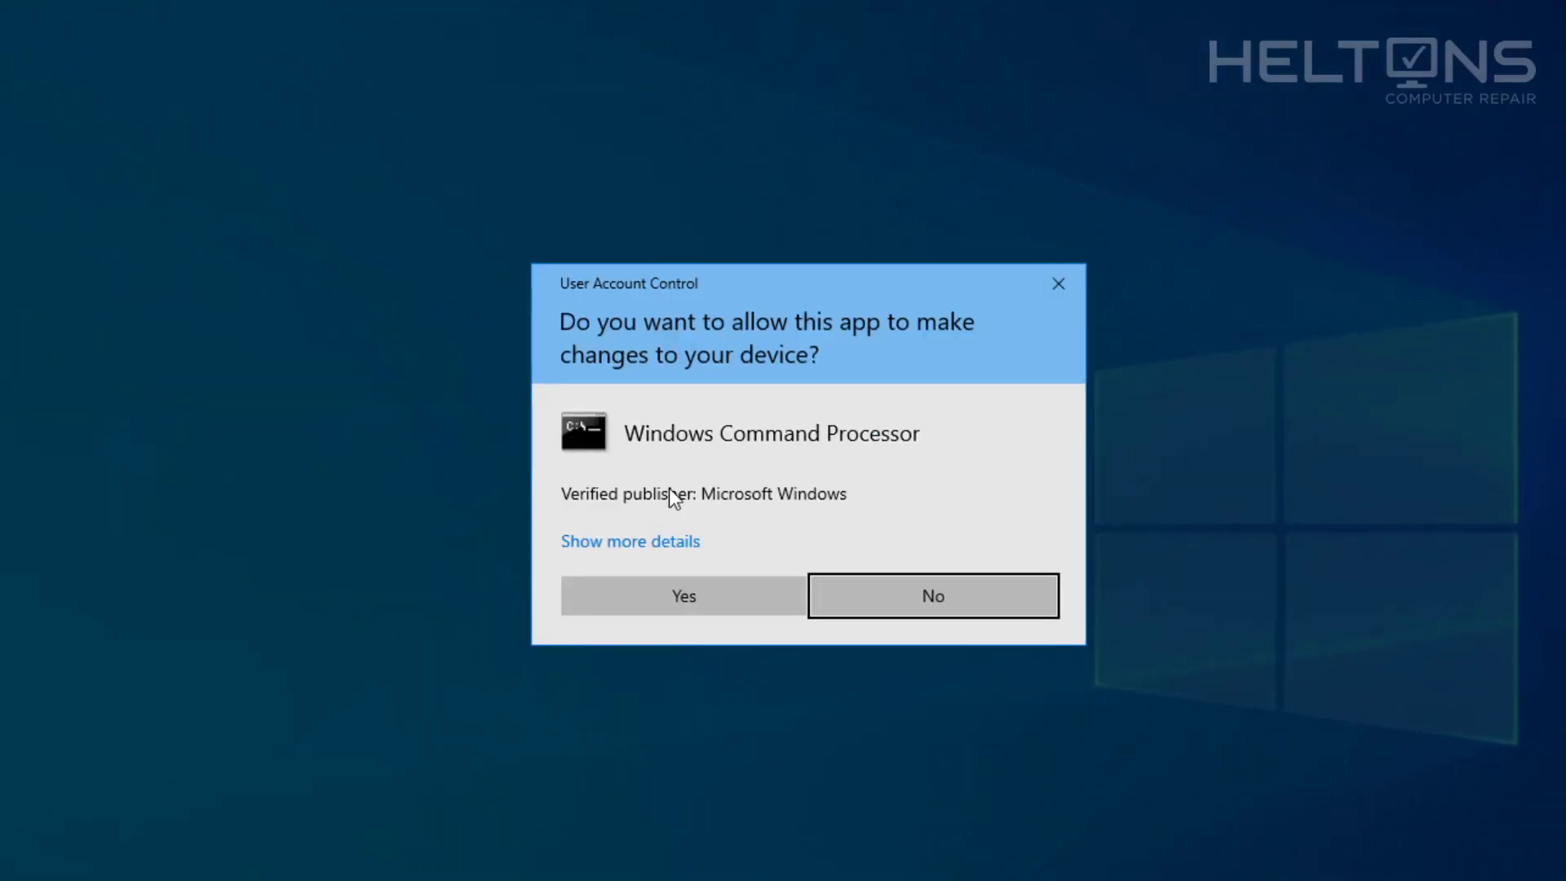
{"action": "left_click", "coordinate": [688, 608]}
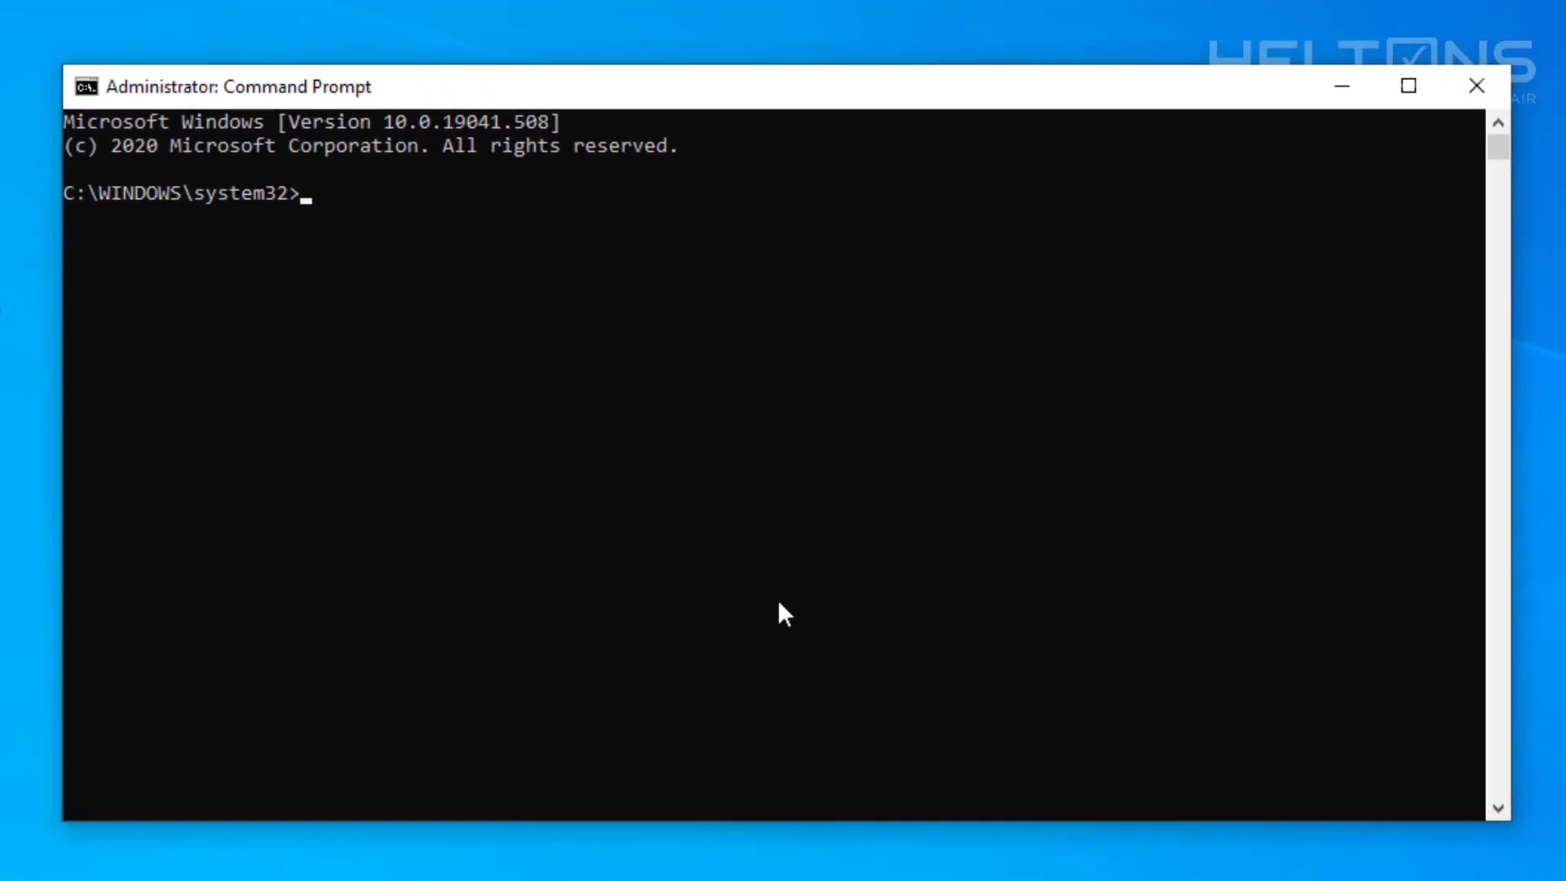
- Run ipconfig /all to examine the Ethernet adapter's configuration after the restart
{"action": "type", "text": "i"}
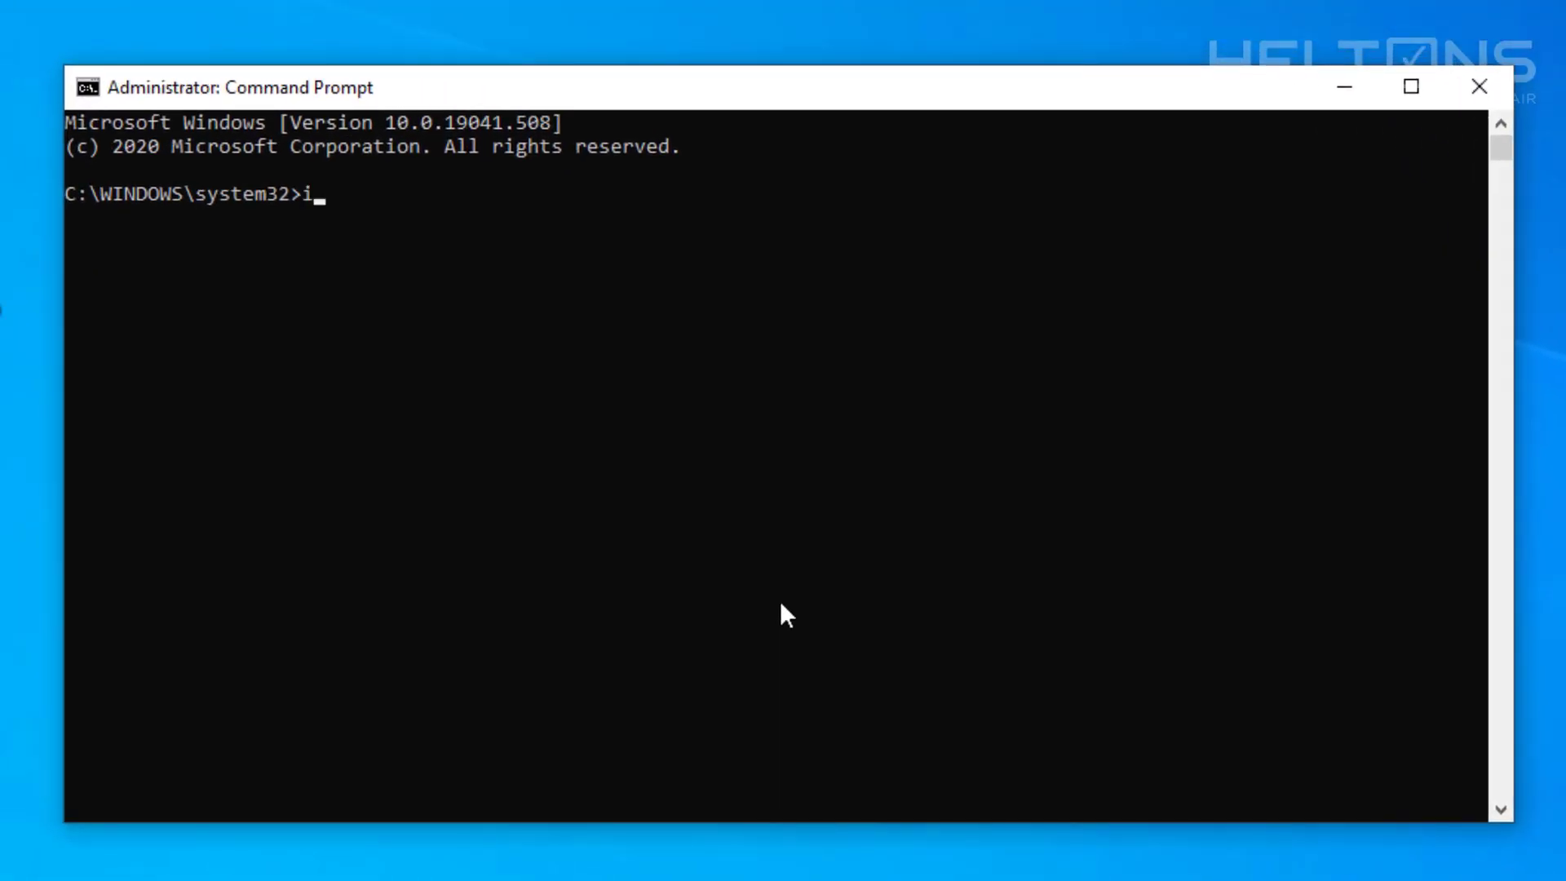
{"action": "type", "text": "pconfig  /al"}
{"action": "key", "text": "BackSpace"}
{"action": "key", "text": "BackSpace"}
{"action": "key", "text": "BackSpace"}
{"action": "key", "text": "BackSpace"}
{"action": "type", "text": "/all"}
{"action": "key", "text": "Return"}
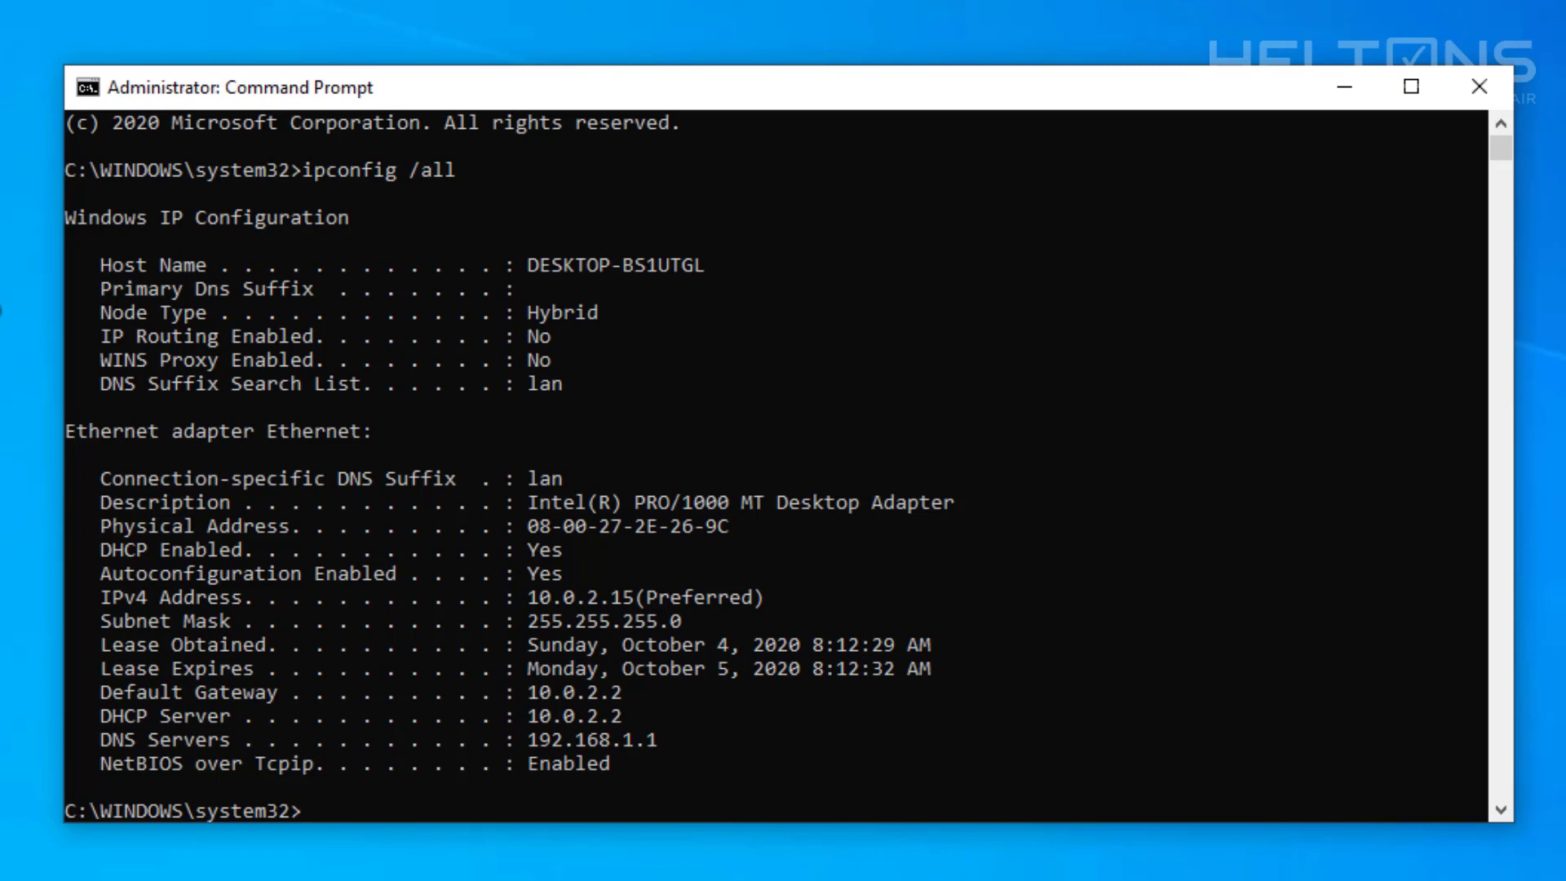
- Re-enable IPv6 by running reg delete "HKLM\SYSTEM\CurrentControlSet\Services\Tcpip6\Parameters" /v DisabledComponents /f
{"action": "right_click", "coordinate": [589, 820]}
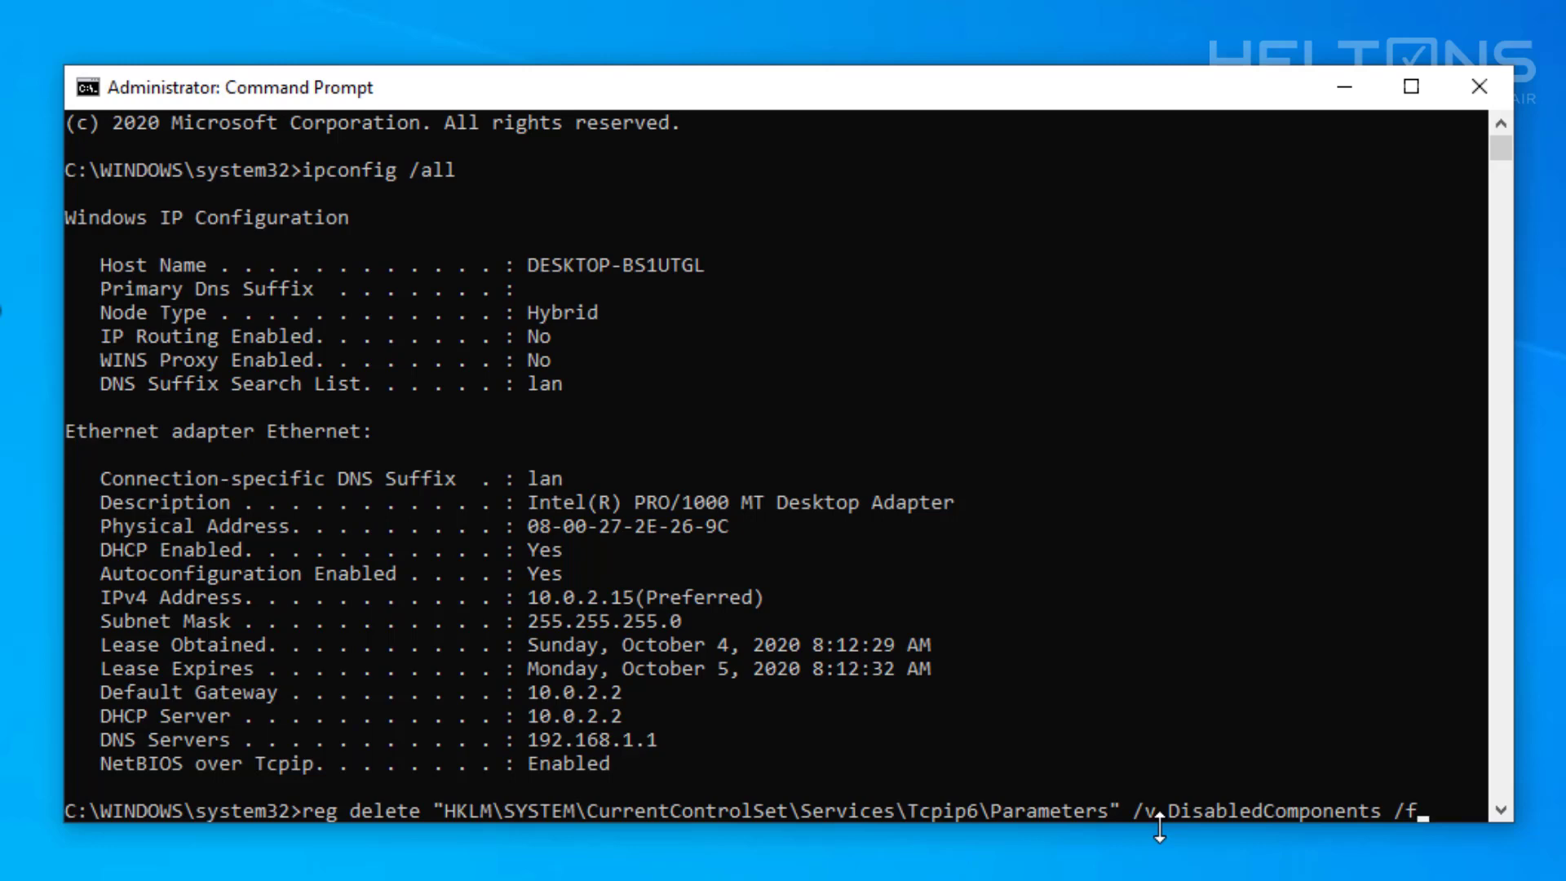
{"action": "key", "text": "Return"}
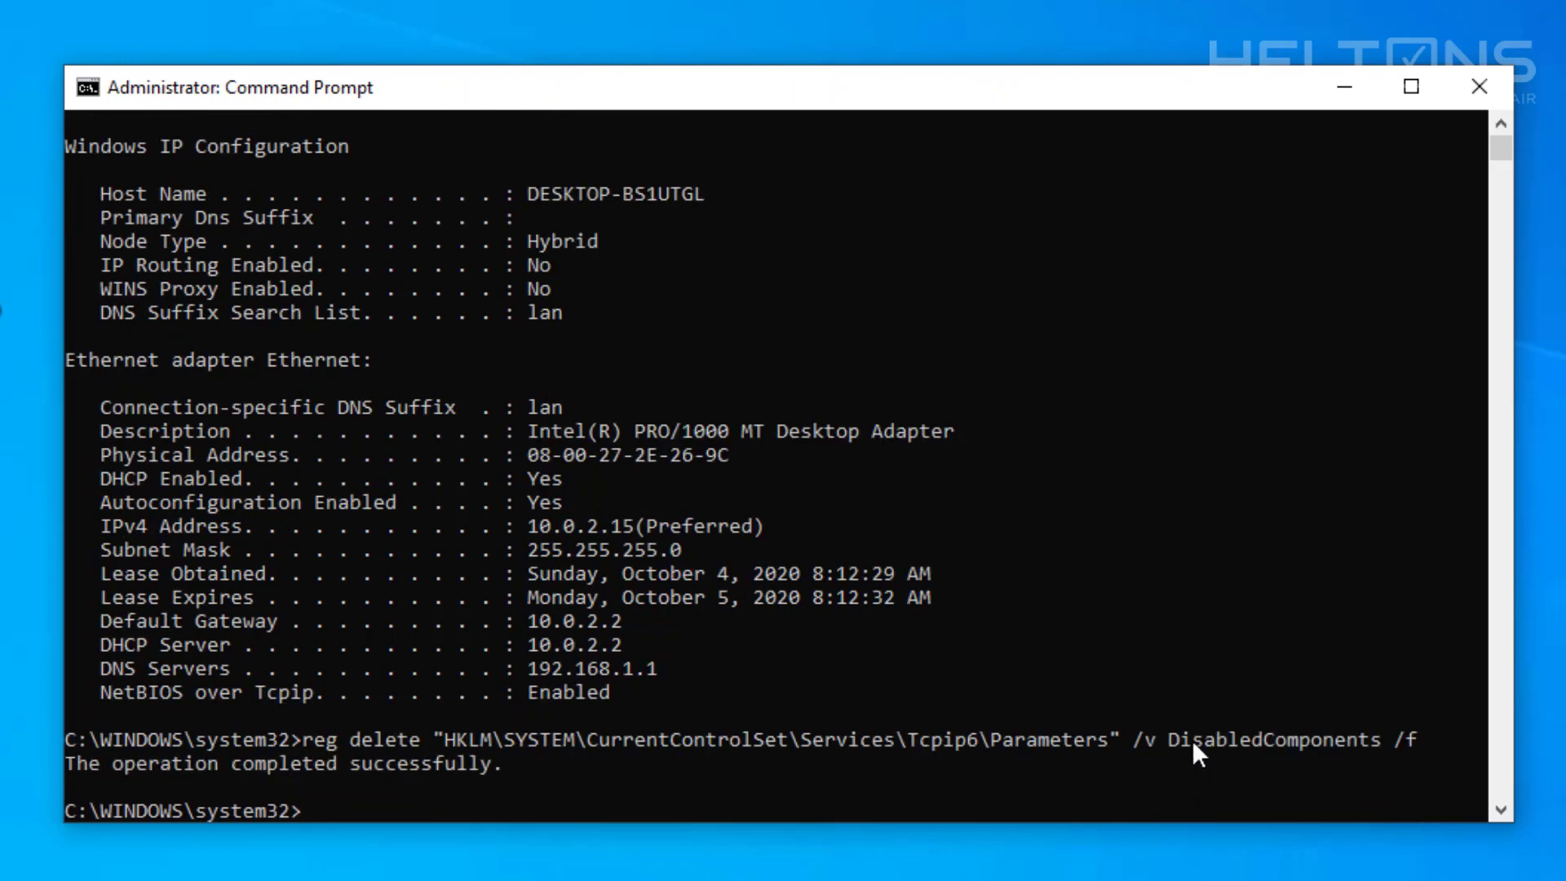
{"action": "key", "text": "Up"}
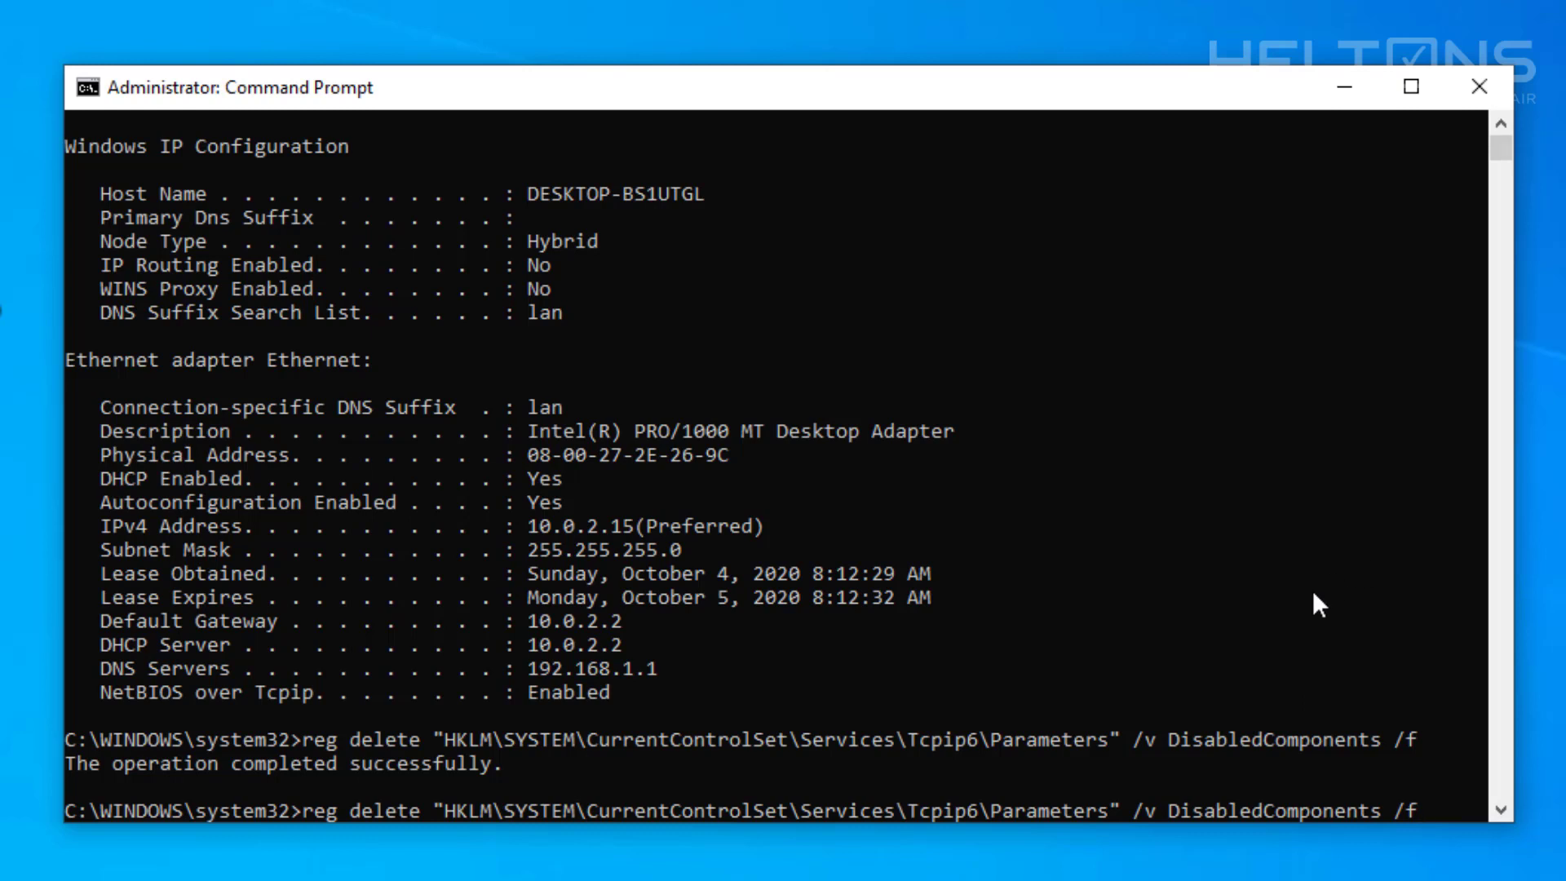
{"action": "key", "text": "BackSpace"}
{"action": "key", "text": "BackSpace"}
{"action": "key", "text": "BackSpace"}
{"action": "key", "text": "BackSpace"}
{"action": "key", "text": "BackSpace"}
{"action": "key", "text": "BackSpace"}
{"action": "key", "text": "BackSpace"}
{"action": "key", "text": "BackSpace"}
{"action": "key", "text": "BackSpace"}
{"action": "key", "text": "BackSpace"}
{"action": "key", "text": "BackSpace"}
{"action": "key", "text": "BackSpace"}
{"action": "key", "text": "BackSpace"}
{"action": "key", "text": "BackSpace"}
{"action": "key", "text": "BackSpace"}
{"action": "key", "text": "BackSpace"}
{"action": "key", "text": "BackSpace"}
{"action": "key", "text": "BackSpace"}
{"action": "key", "text": "BackSpace"}
{"action": "key", "text": "BackSpace"}
{"action": "key", "text": "BackSpace"}
{"action": "key", "text": "BackSpace"}
{"action": "key", "text": "BackSpace"}
{"action": "key", "text": "BackSpace"}
{"action": "key", "text": "BackSpace"}
{"action": "key", "text": "BackSpace"}
{"action": "key", "text": "BackSpace"}
{"action": "key", "text": "BackSpace"}
{"action": "key", "text": "BackSpace"}
{"action": "key", "text": "BackSpace"}
{"action": "key", "text": "BackSpace"}
{"action": "key", "text": "BackSpace"}
{"action": "key", "text": "BackSpace"}
{"action": "key", "text": "BackSpace"}
{"action": "key", "text": "BackSpace"}
{"action": "key", "text": "BackSpace"}
{"action": "key", "text": "BackSpace"}
{"action": "key", "text": "BackSpace"}
{"action": "key", "text": "BackSpace"}
{"action": "key", "text": "BackSpace"}
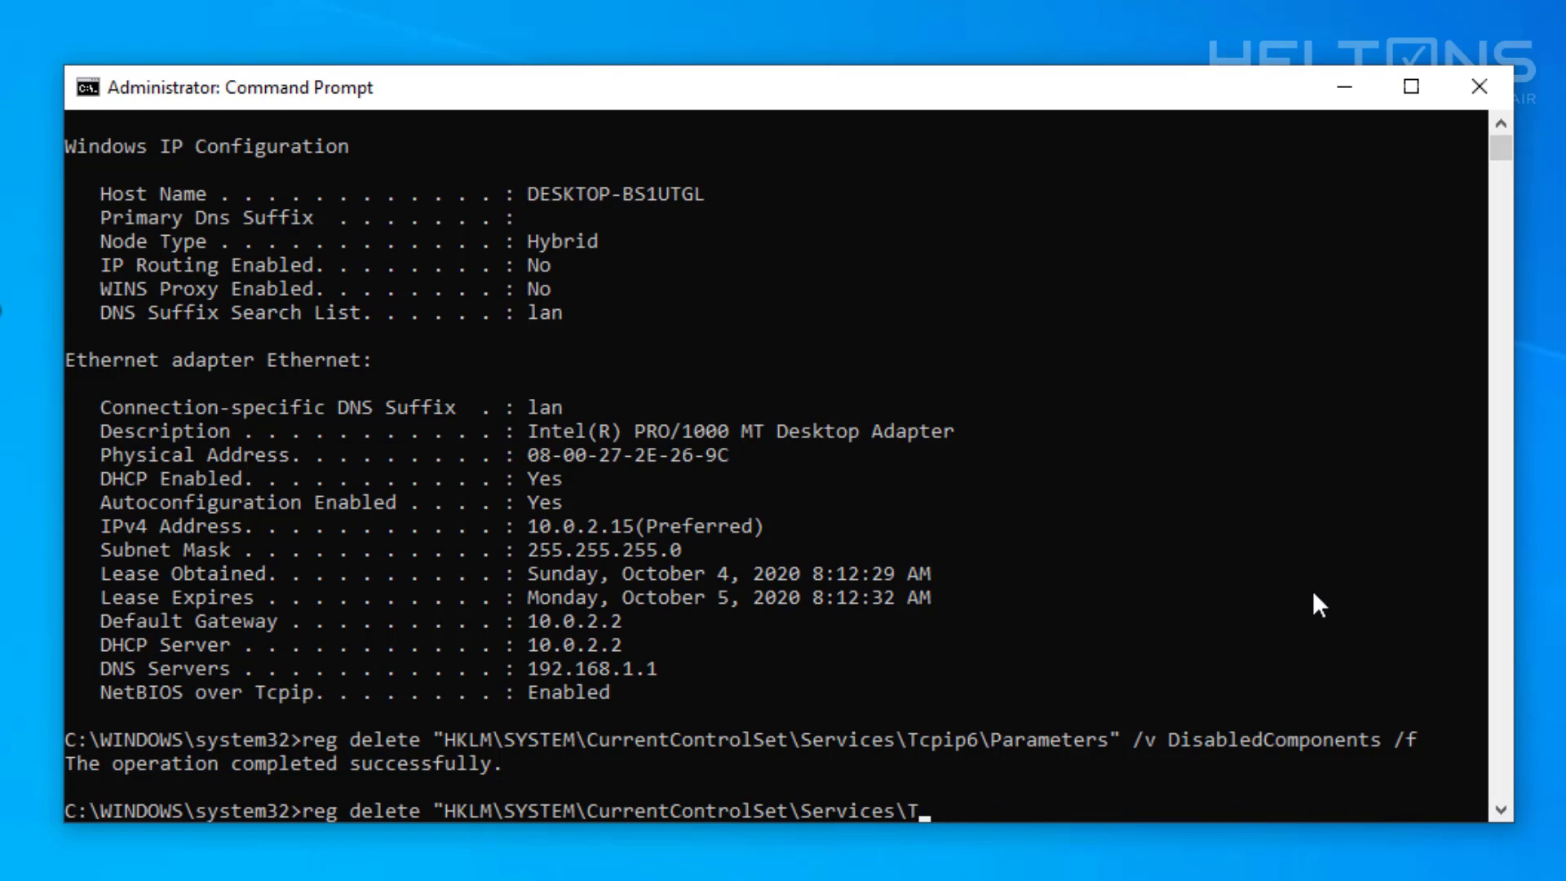
{"action": "key", "text": "BackSpace"}
{"action": "key", "text": "BackSpace"}
{"action": "key", "text": "BackSpace"}
{"action": "key", "text": "BackSpace"}
{"action": "key", "text": "BackSpace"}
{"action": "key", "text": "BackSpace"}
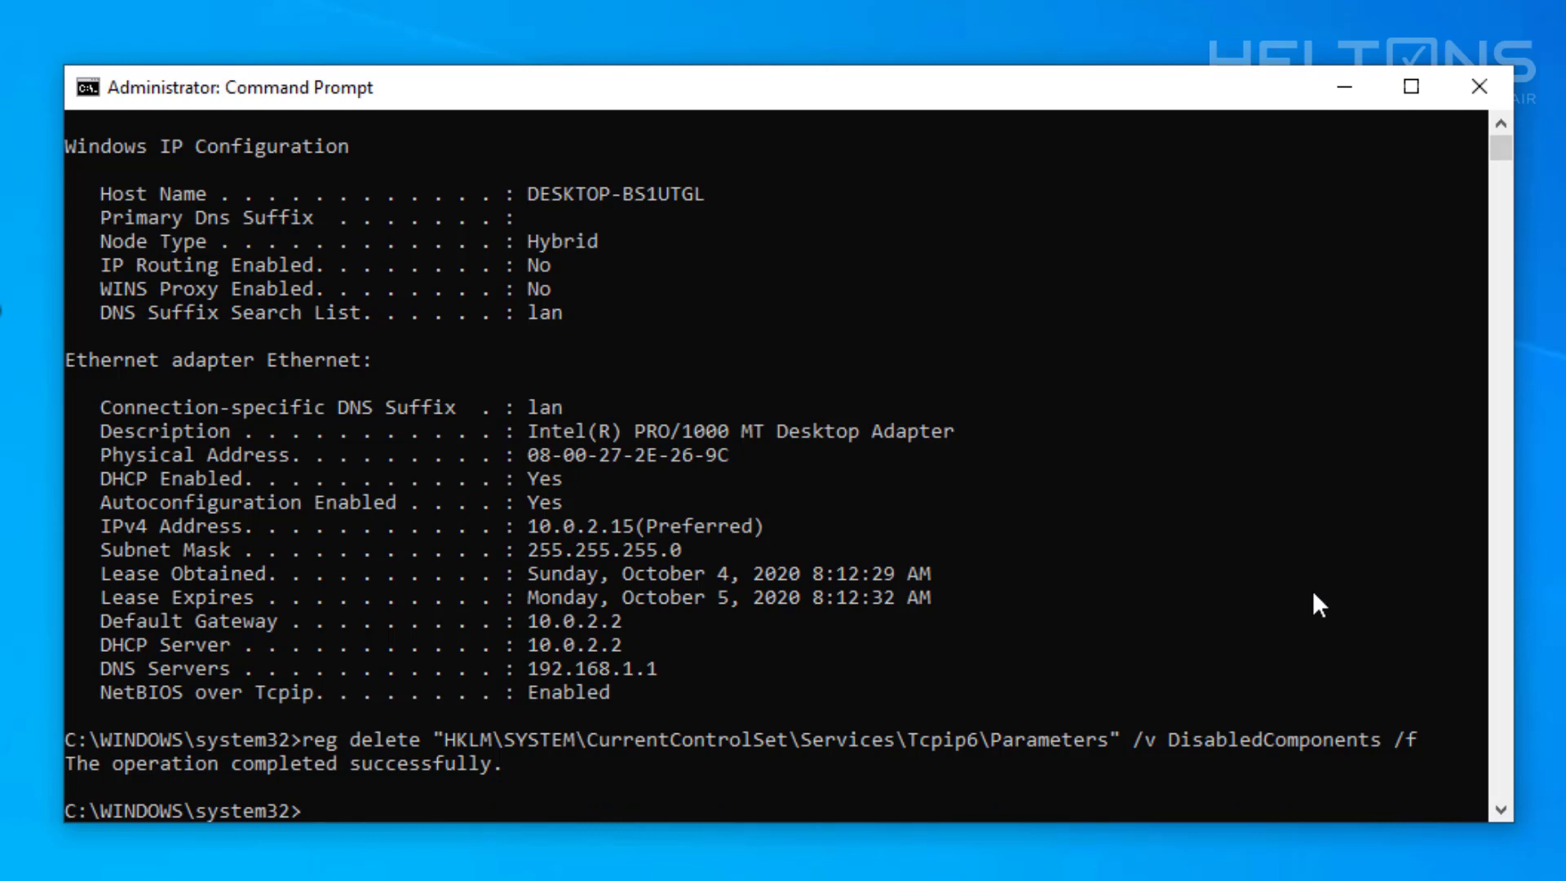
- Open Task Manager and restart the Windows Explorer process
{"action": "key", "text": "ctrl+shift+Escape"}
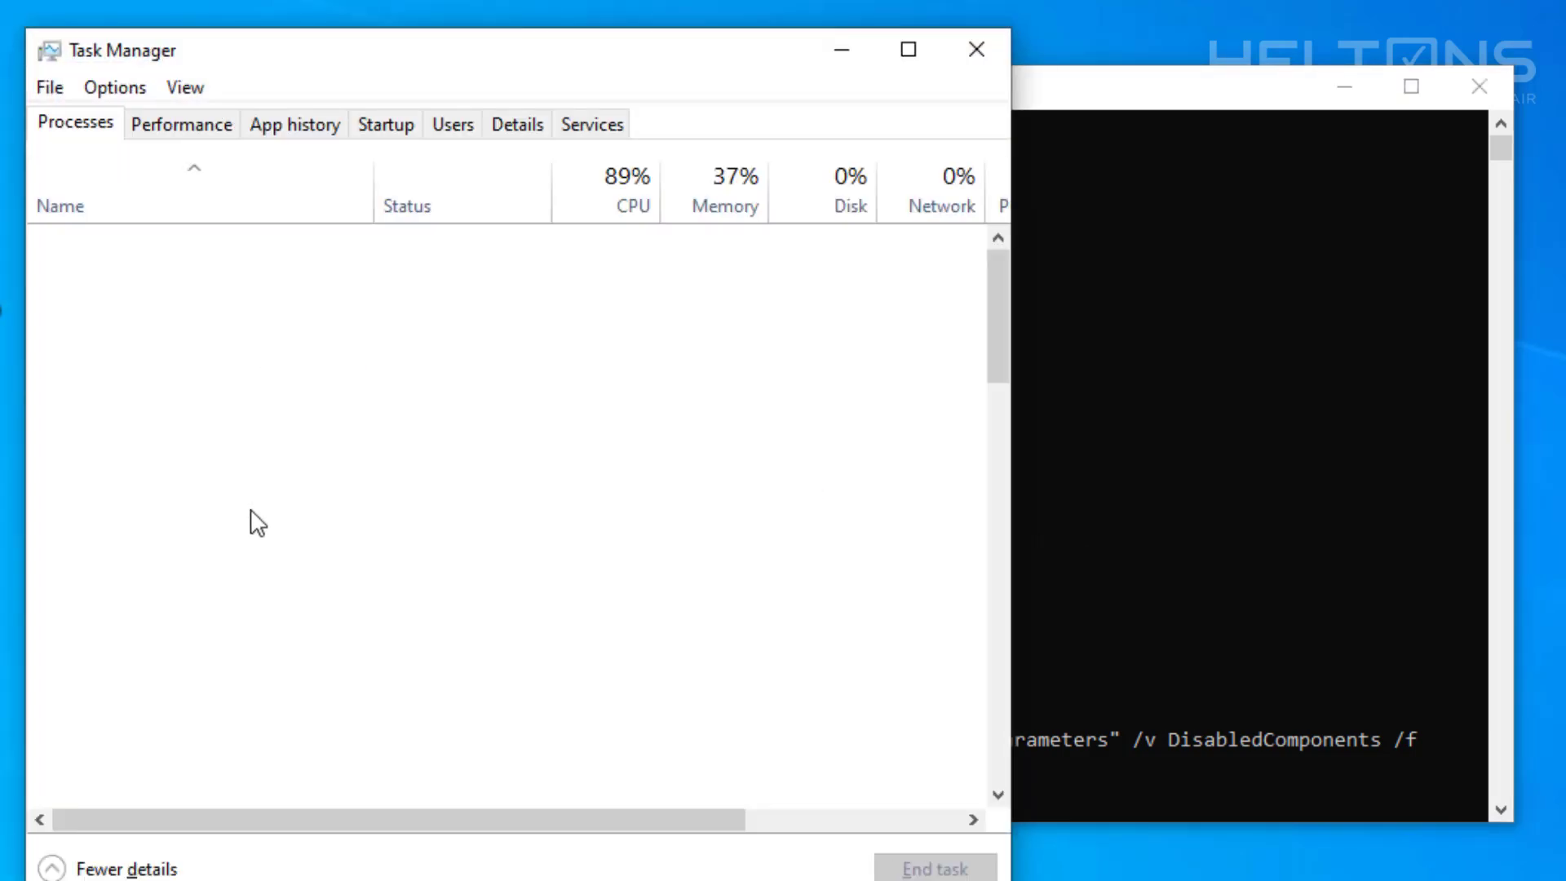
{"action": "scroll", "coordinate": [257, 593], "scroll_direction": "down", "scroll_amount": 13}
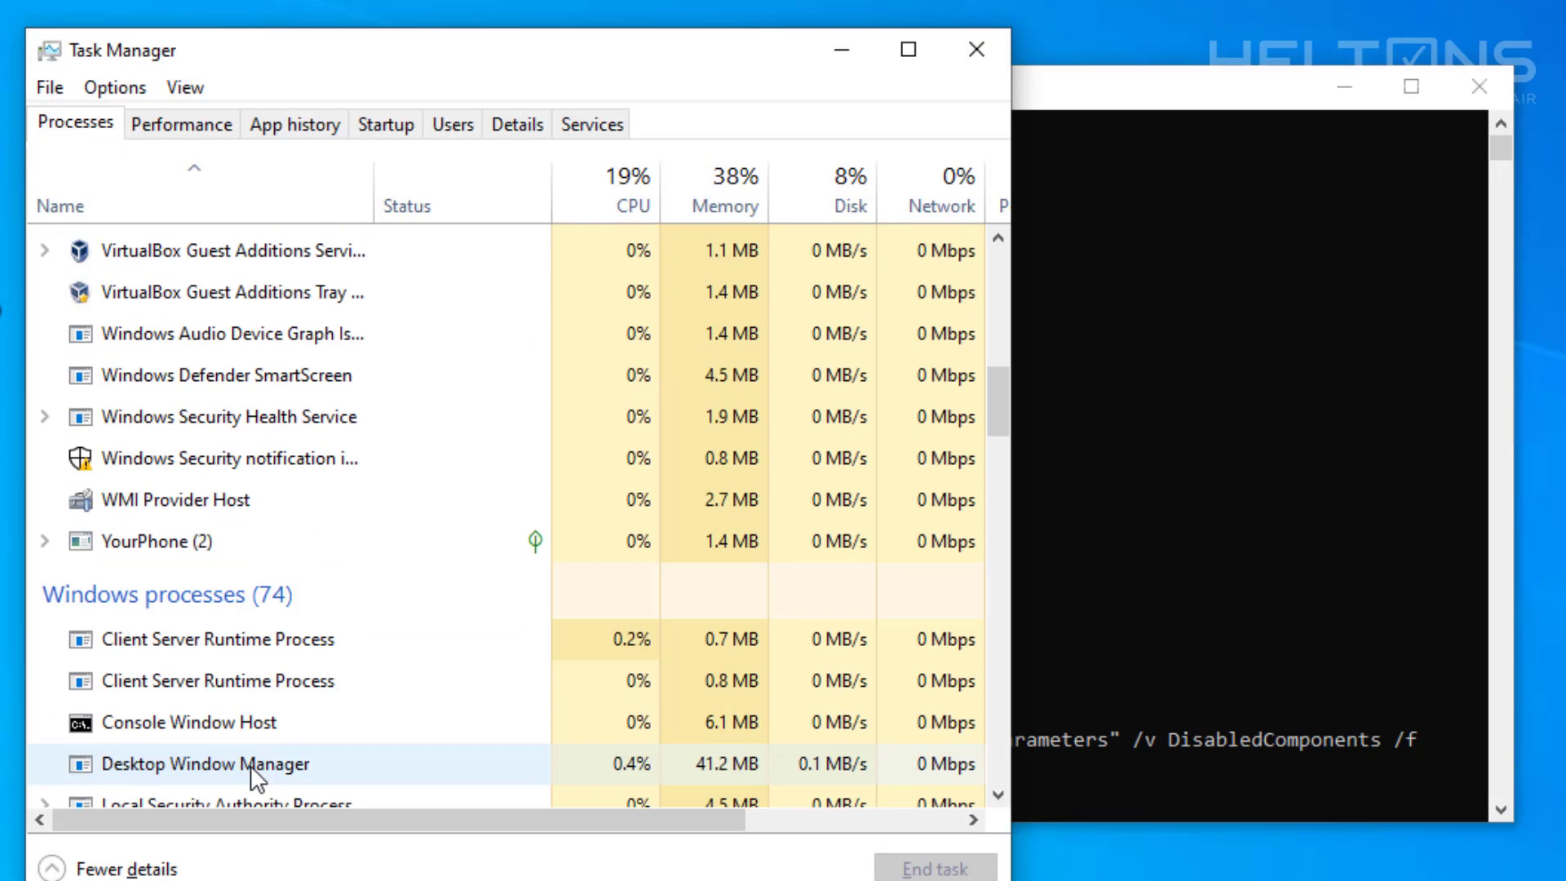
{"action": "left_click_drag", "start_coordinate": [1005, 463], "coordinate": [1004, 738]}
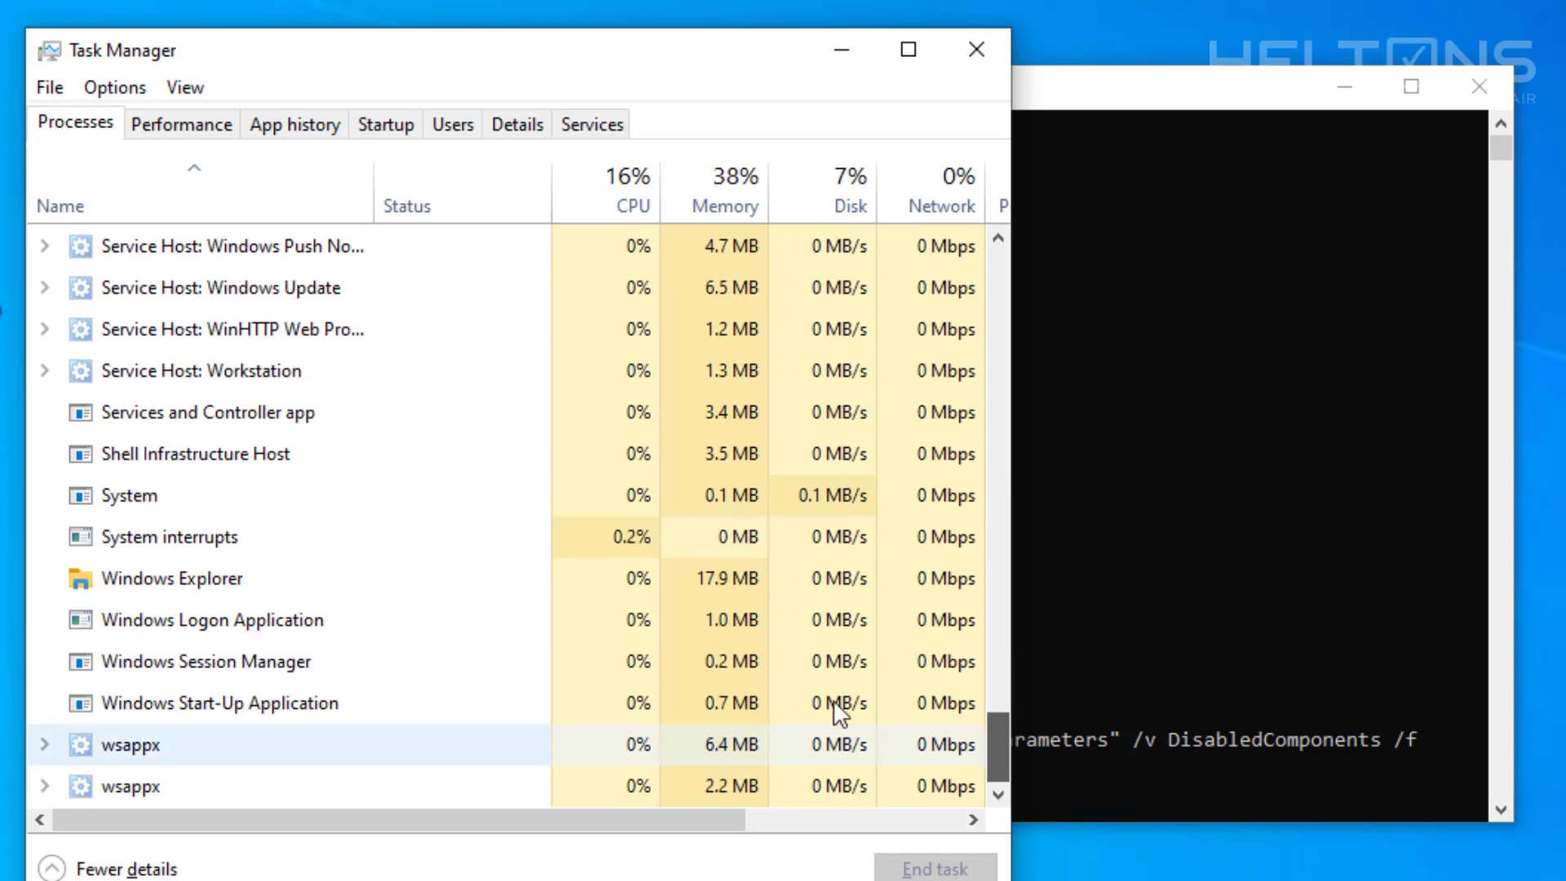
{"action": "left_click", "coordinate": [420, 584]}
{"action": "left_click", "coordinate": [936, 867]}
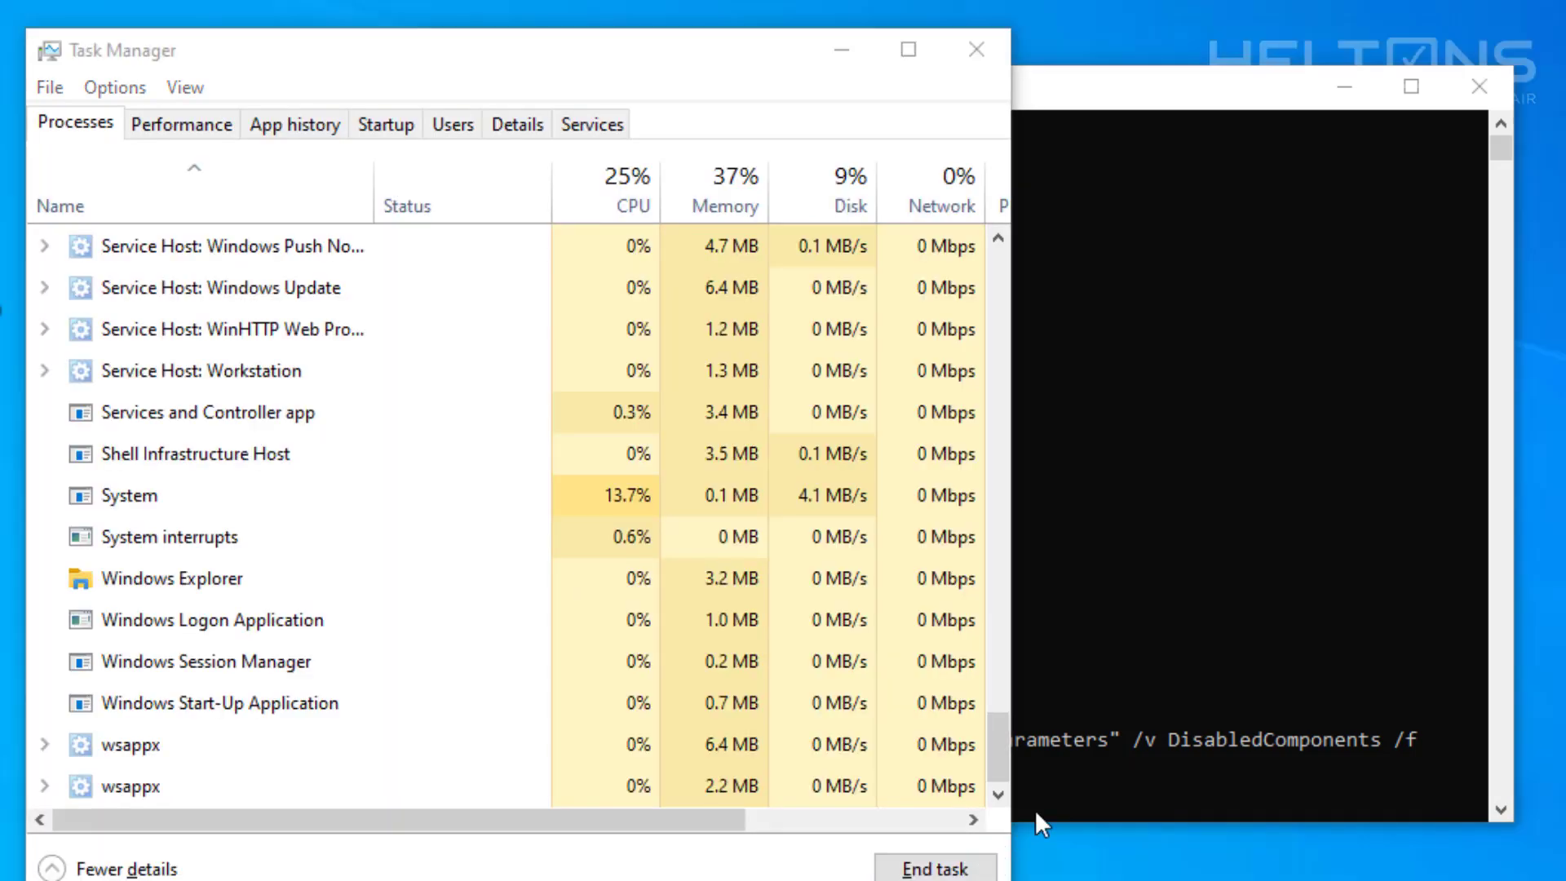
- Run ipconfig /all again in Command Prompt to check the adapter's configuration, and close the window
{"action": "left_click", "coordinate": [1084, 795]}
{"action": "key", "text": "Up"}
{"action": "key", "text": "Up"}
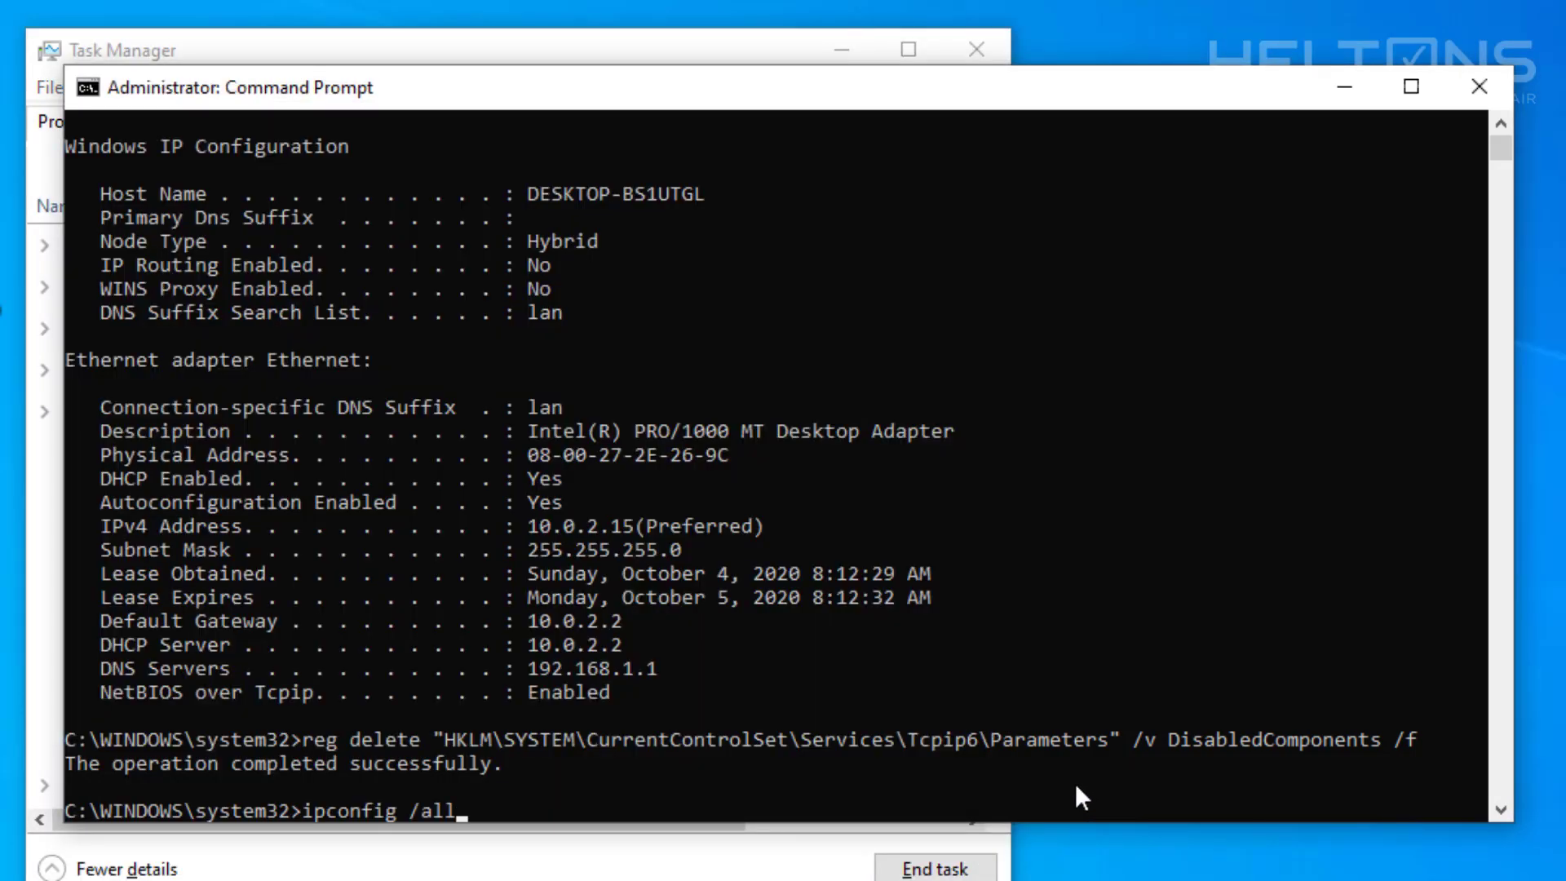
{"action": "key", "text": "Return"}
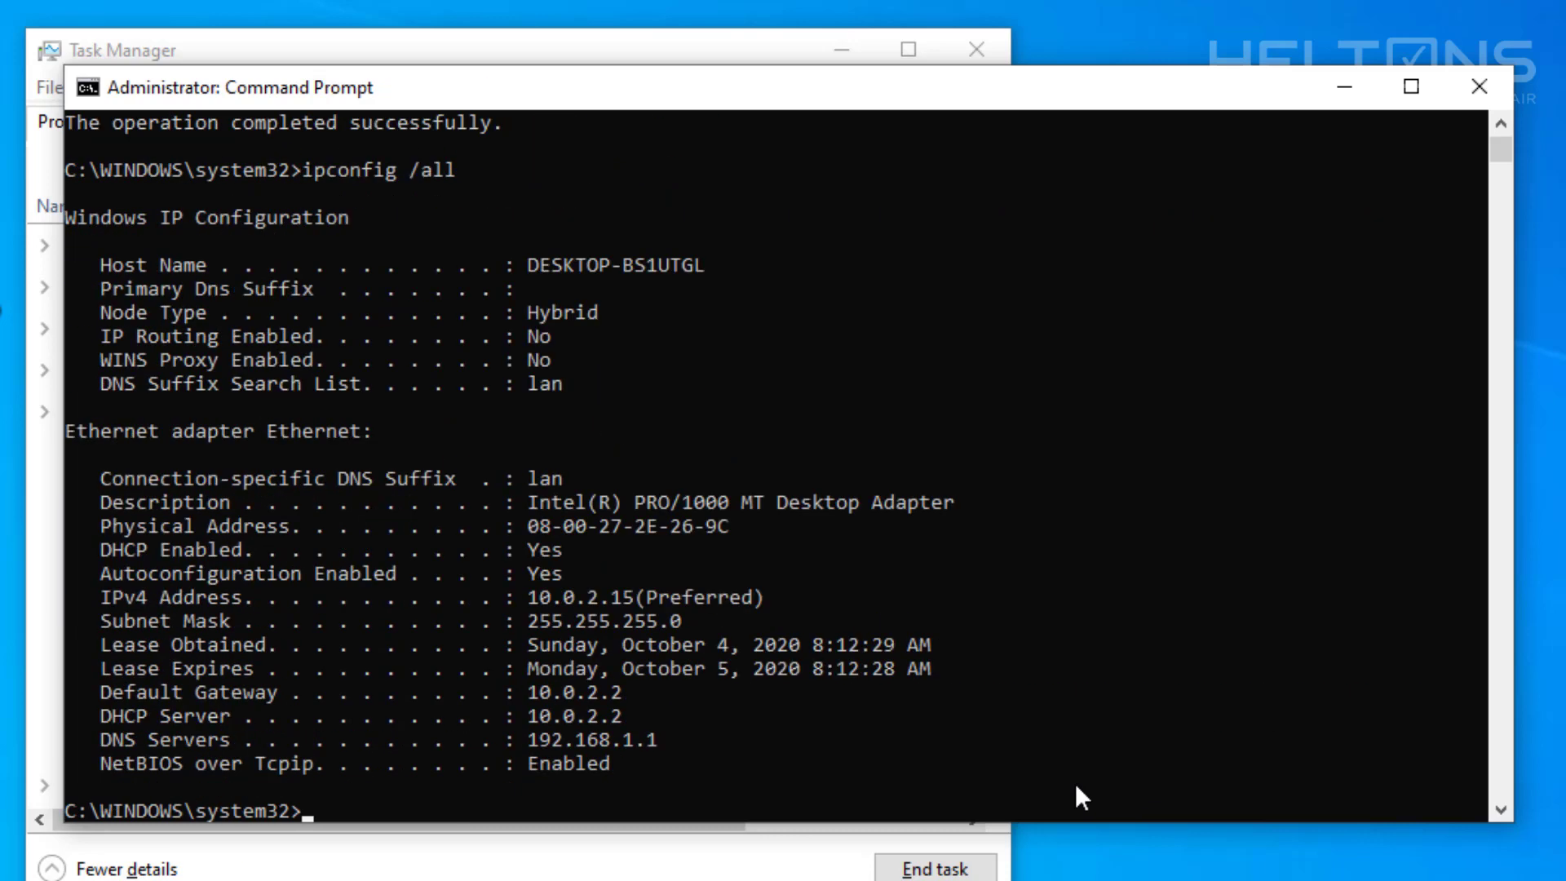
{"action": "left_click", "coordinate": [1491, 91]}
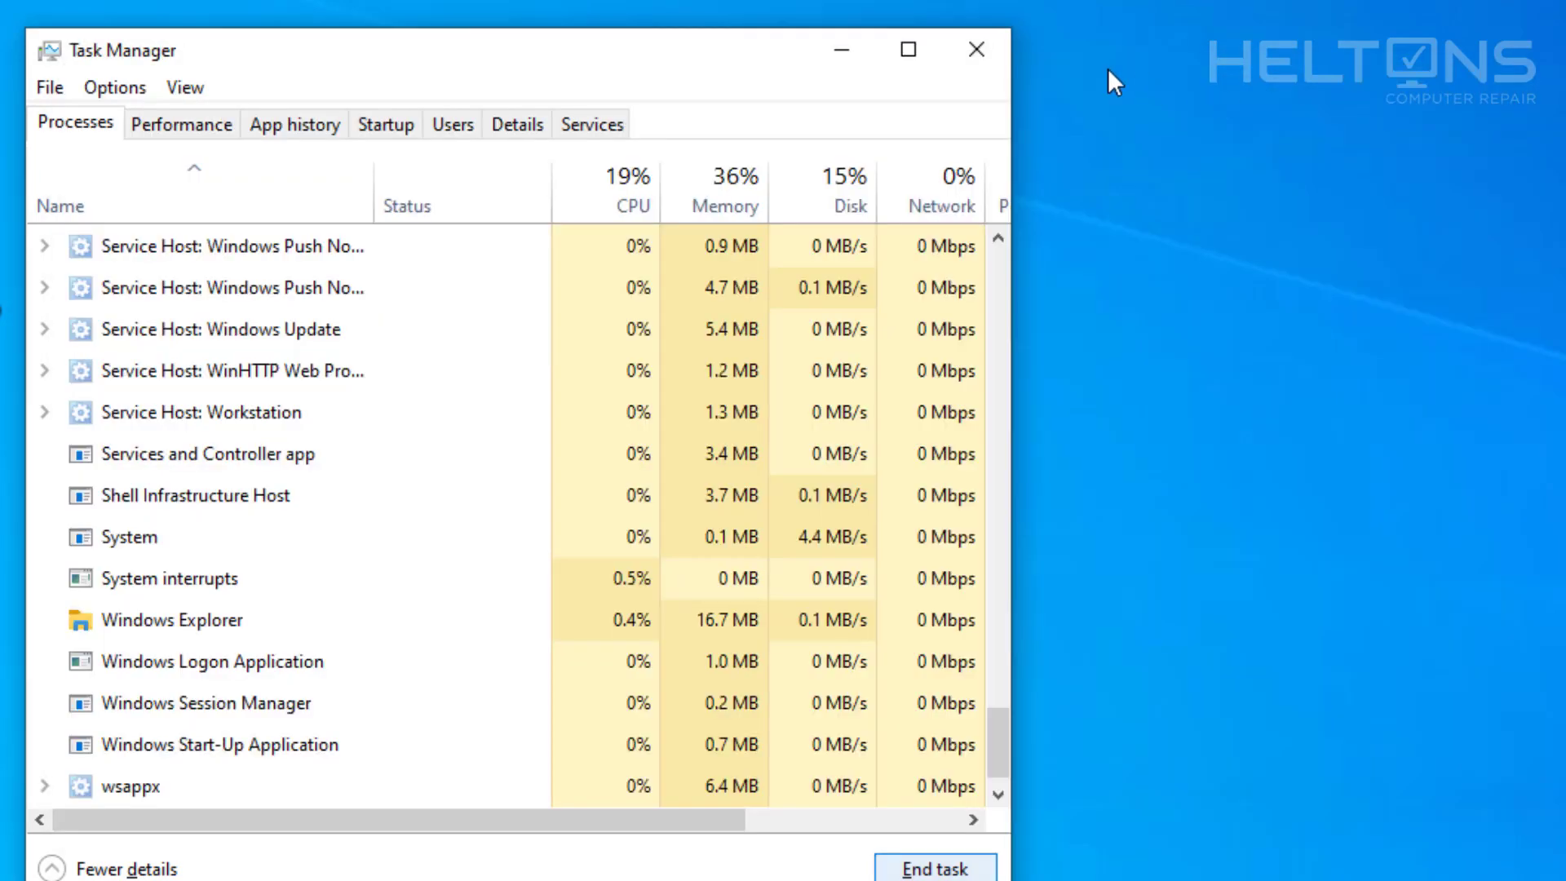
- Close Task Manager and restart the computer so the registry change takes effect
{"action": "left_click", "coordinate": [985, 60]}
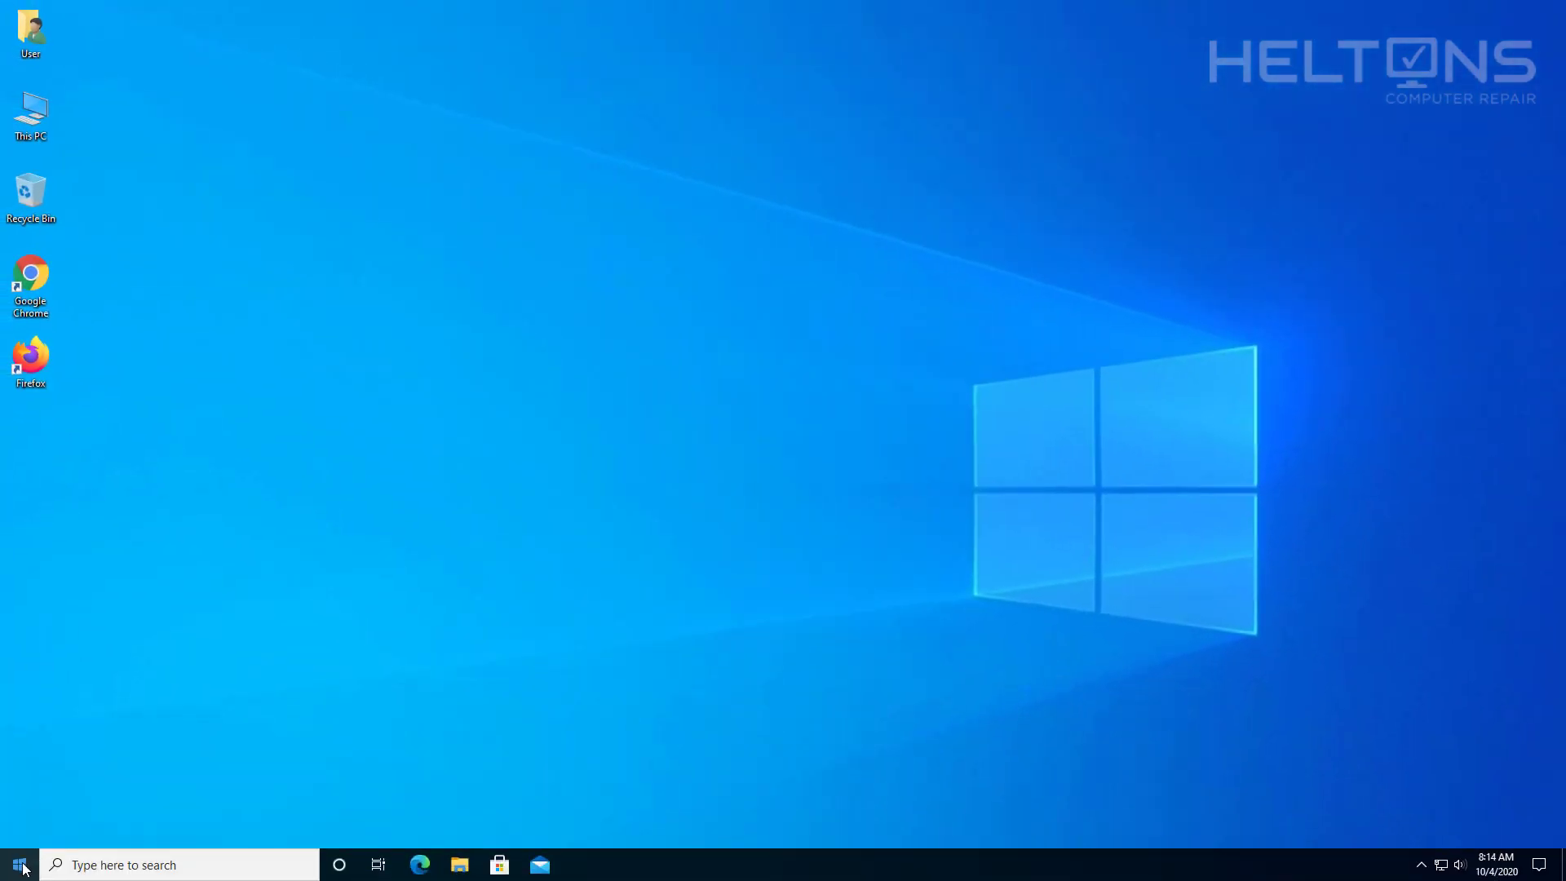
{"action": "left_click", "coordinate": [19, 865]}
{"action": "left_click", "coordinate": [19, 828]}
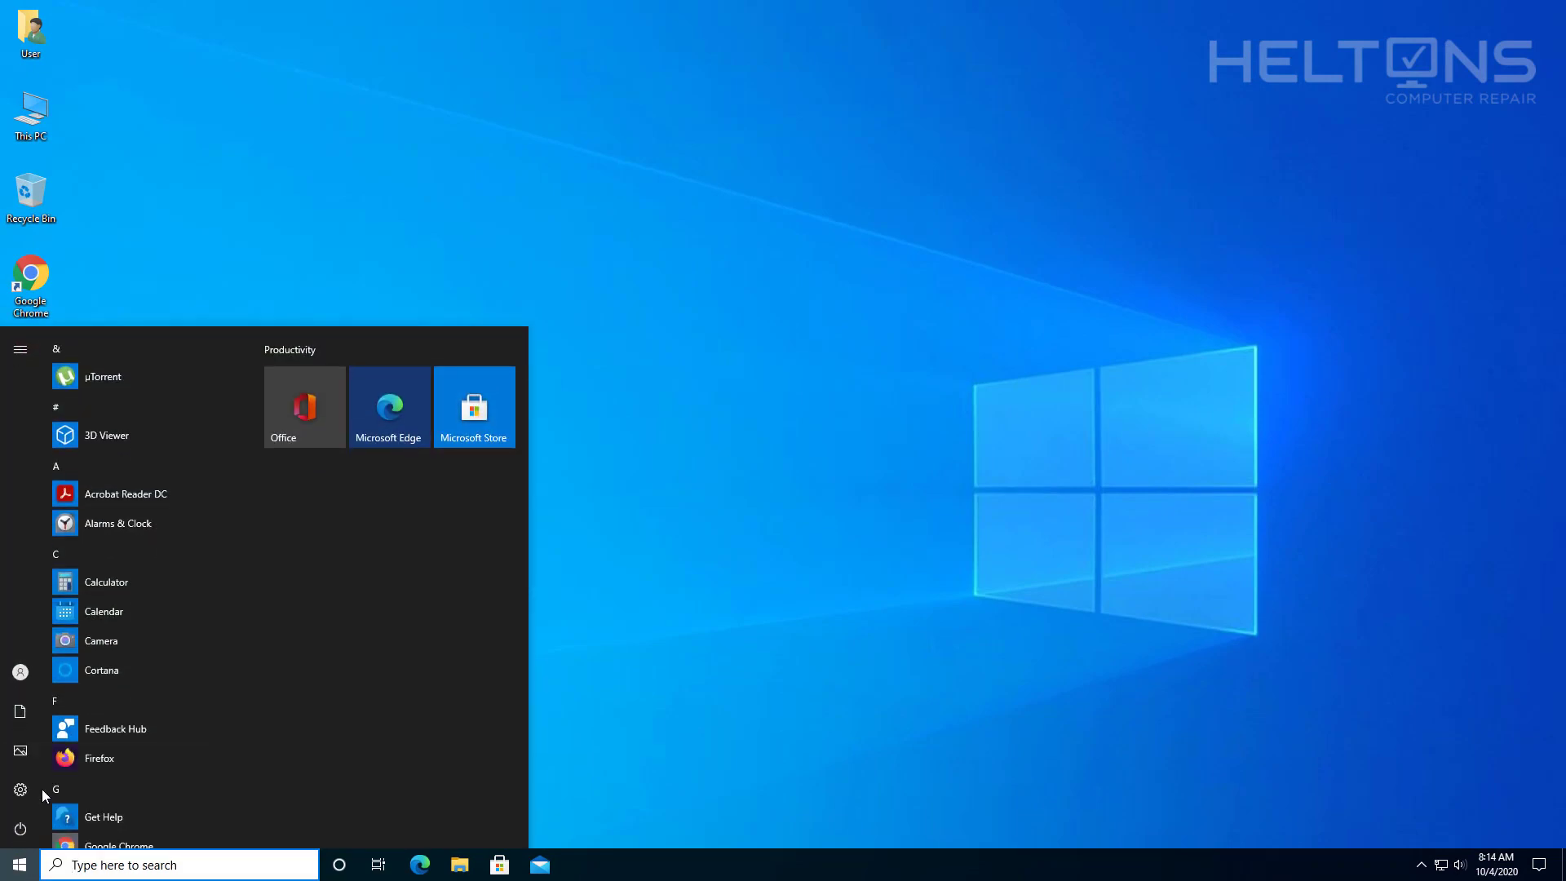
{"action": "left_click", "coordinate": [42, 789]}
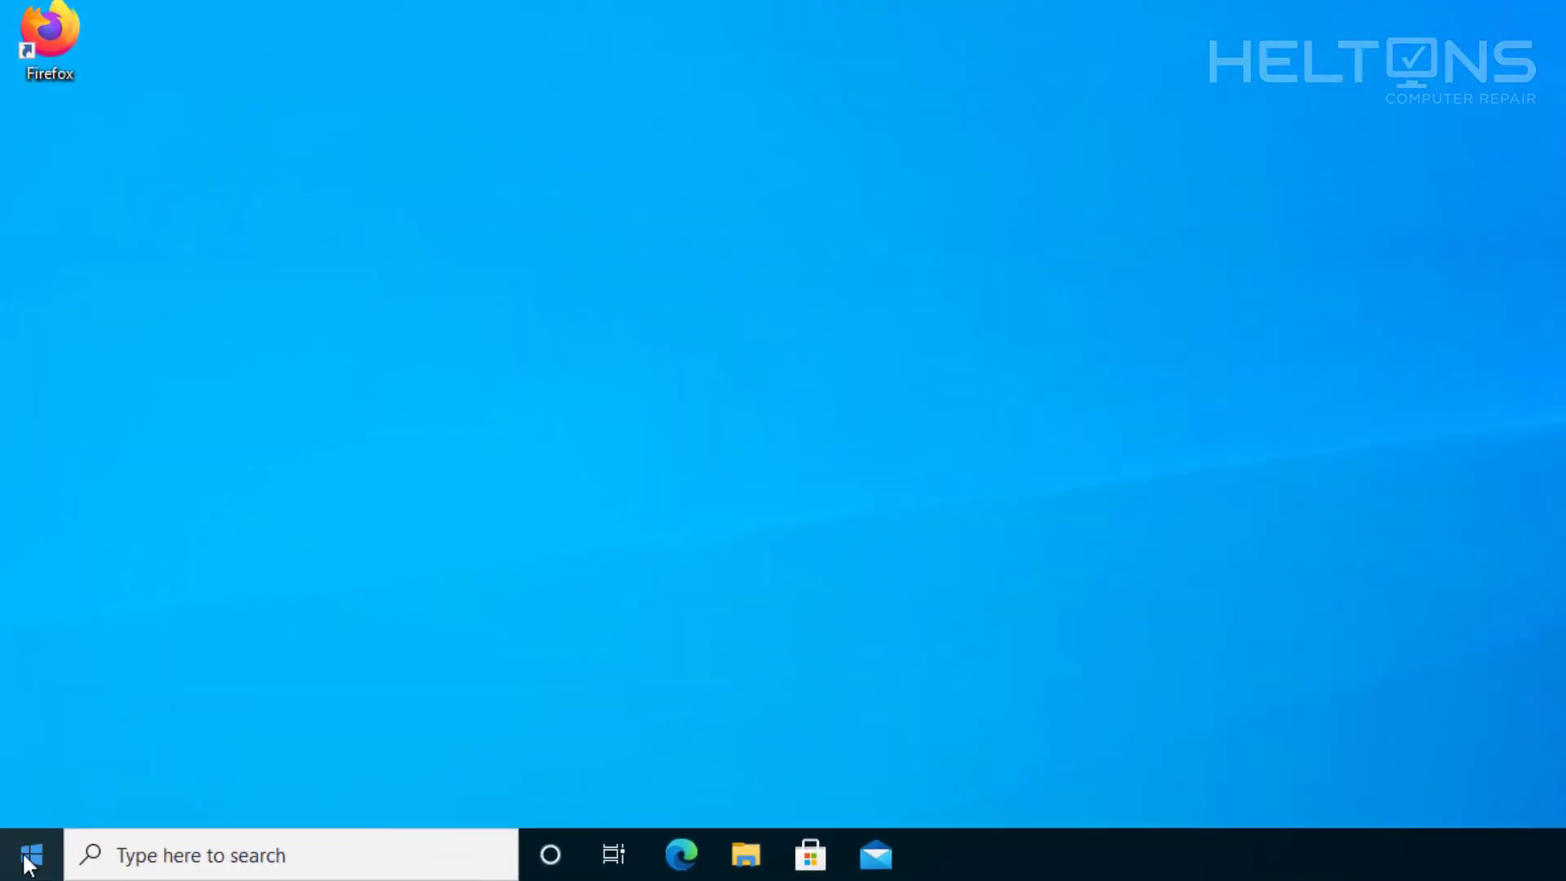
- Search for cmd, run Command Prompt as administrator and approve the User Account Control request
{"action": "left_click", "coordinate": [20, 865]}
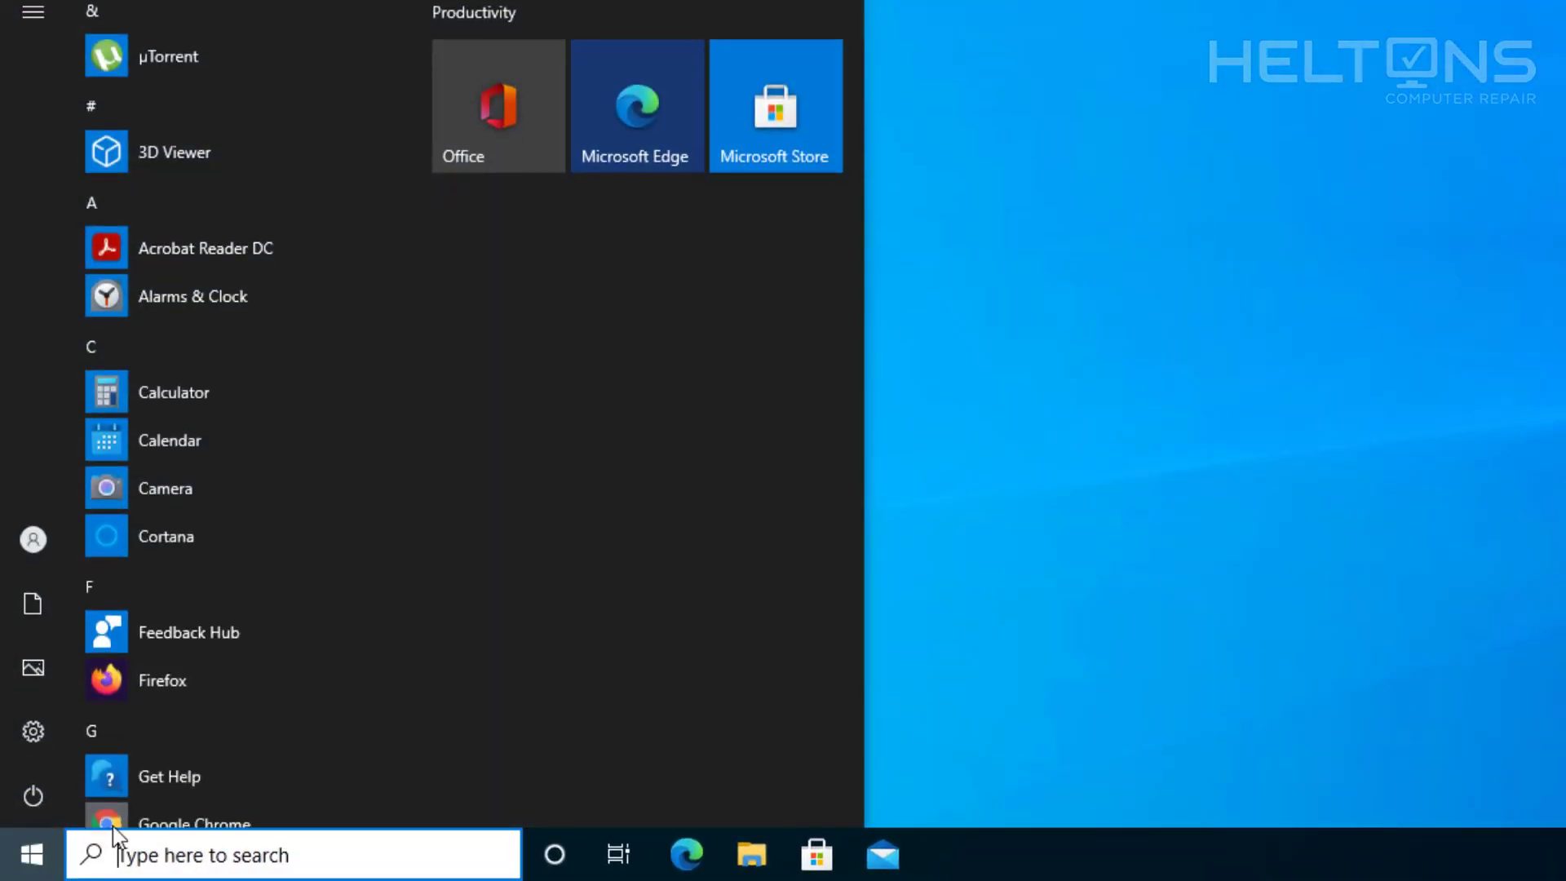
{"action": "type", "text": "cmd"}
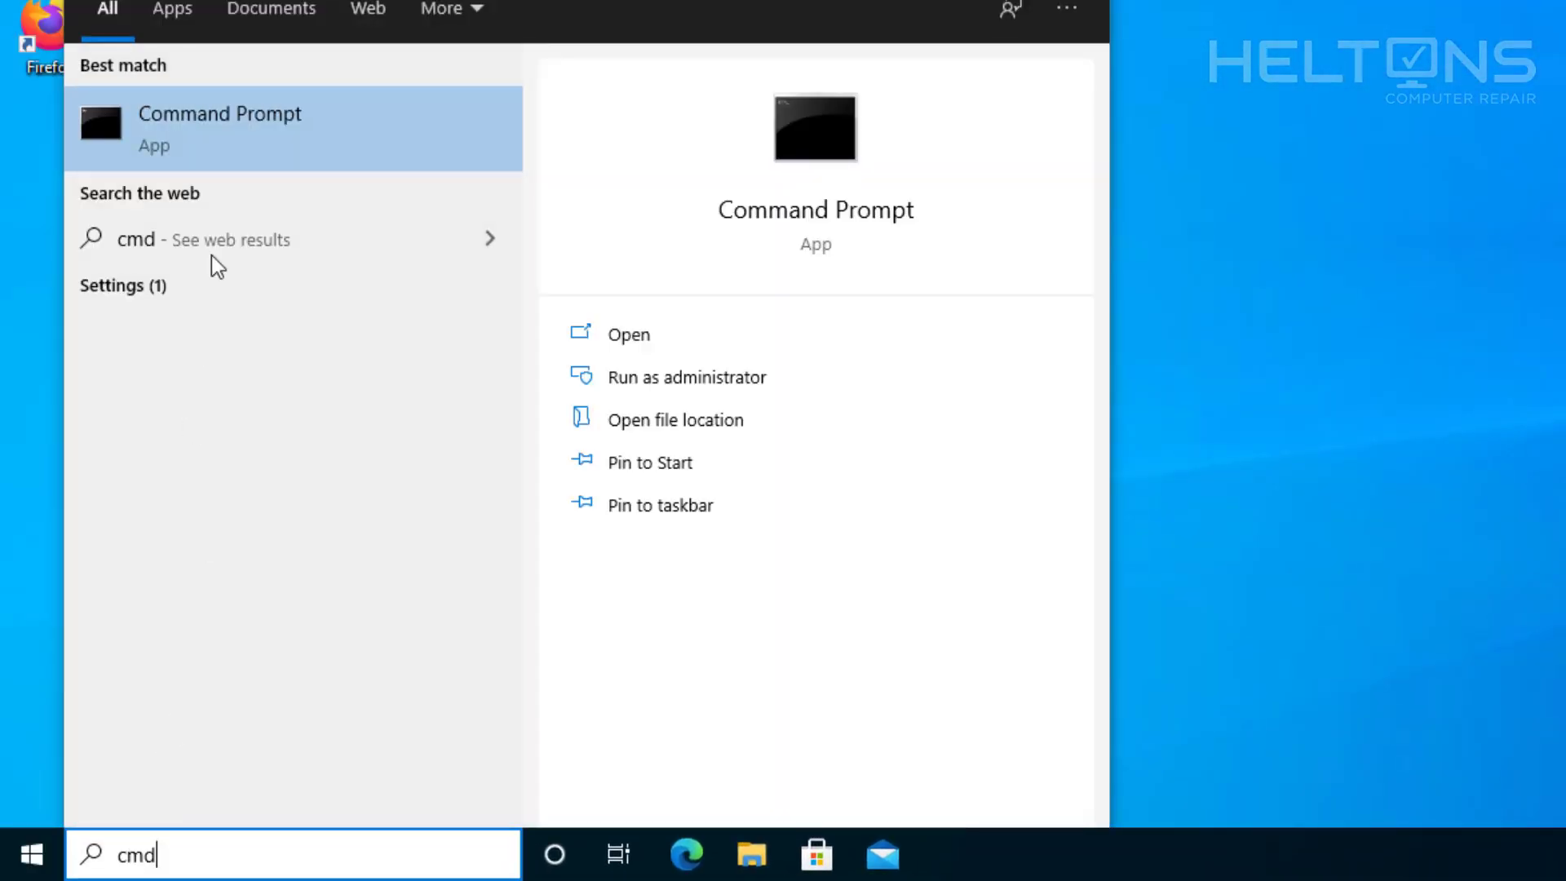
{"action": "right_click", "coordinate": [265, 106]}
{"action": "left_click", "coordinate": [328, 130]}
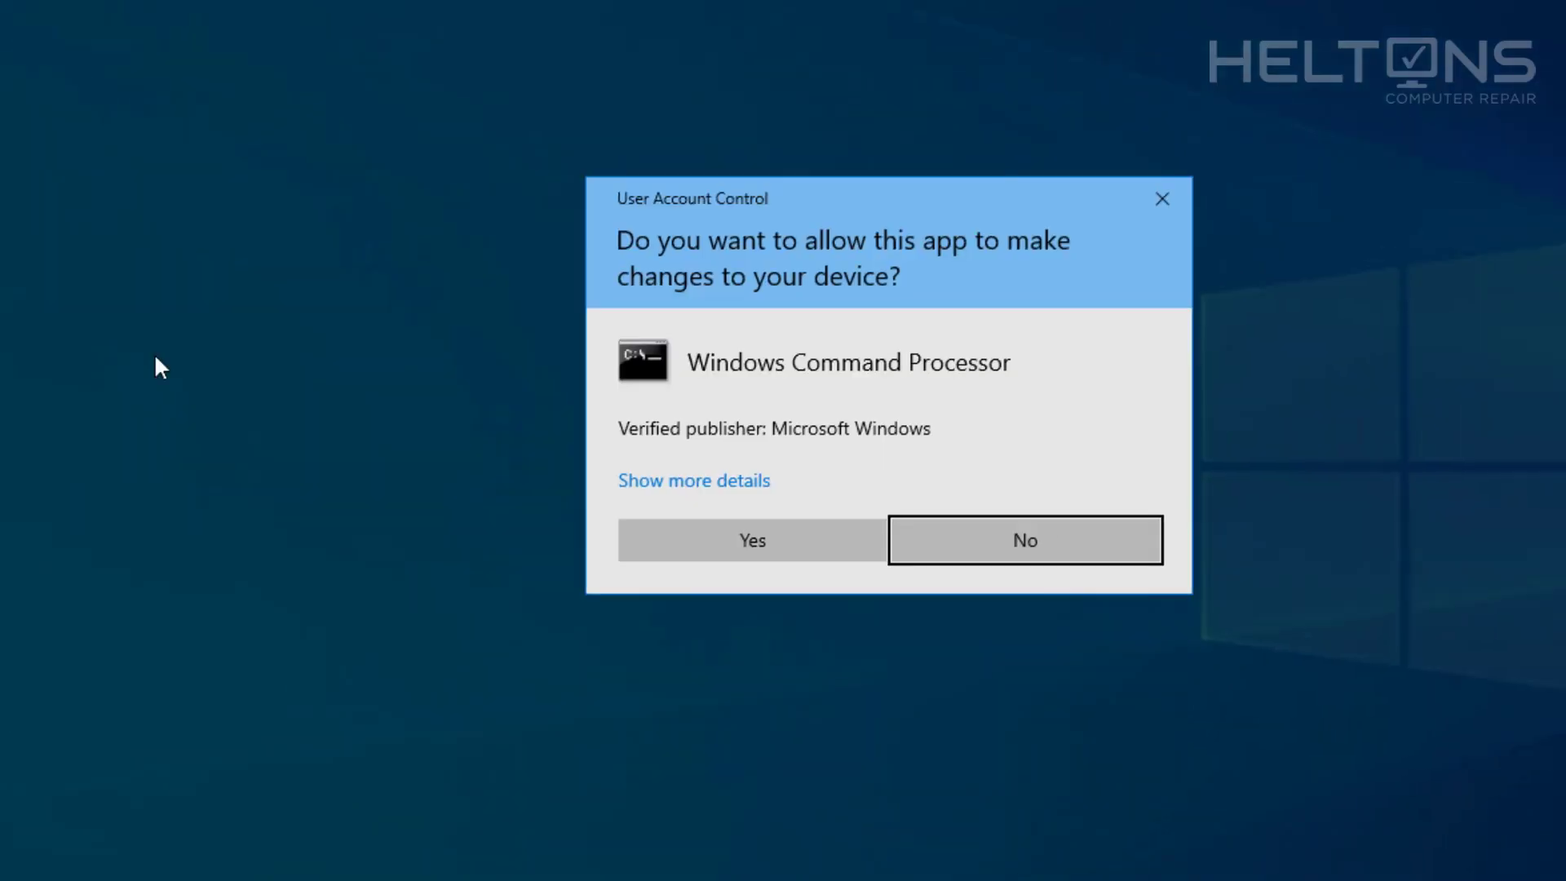
{"action": "left_click", "coordinate": [686, 591]}
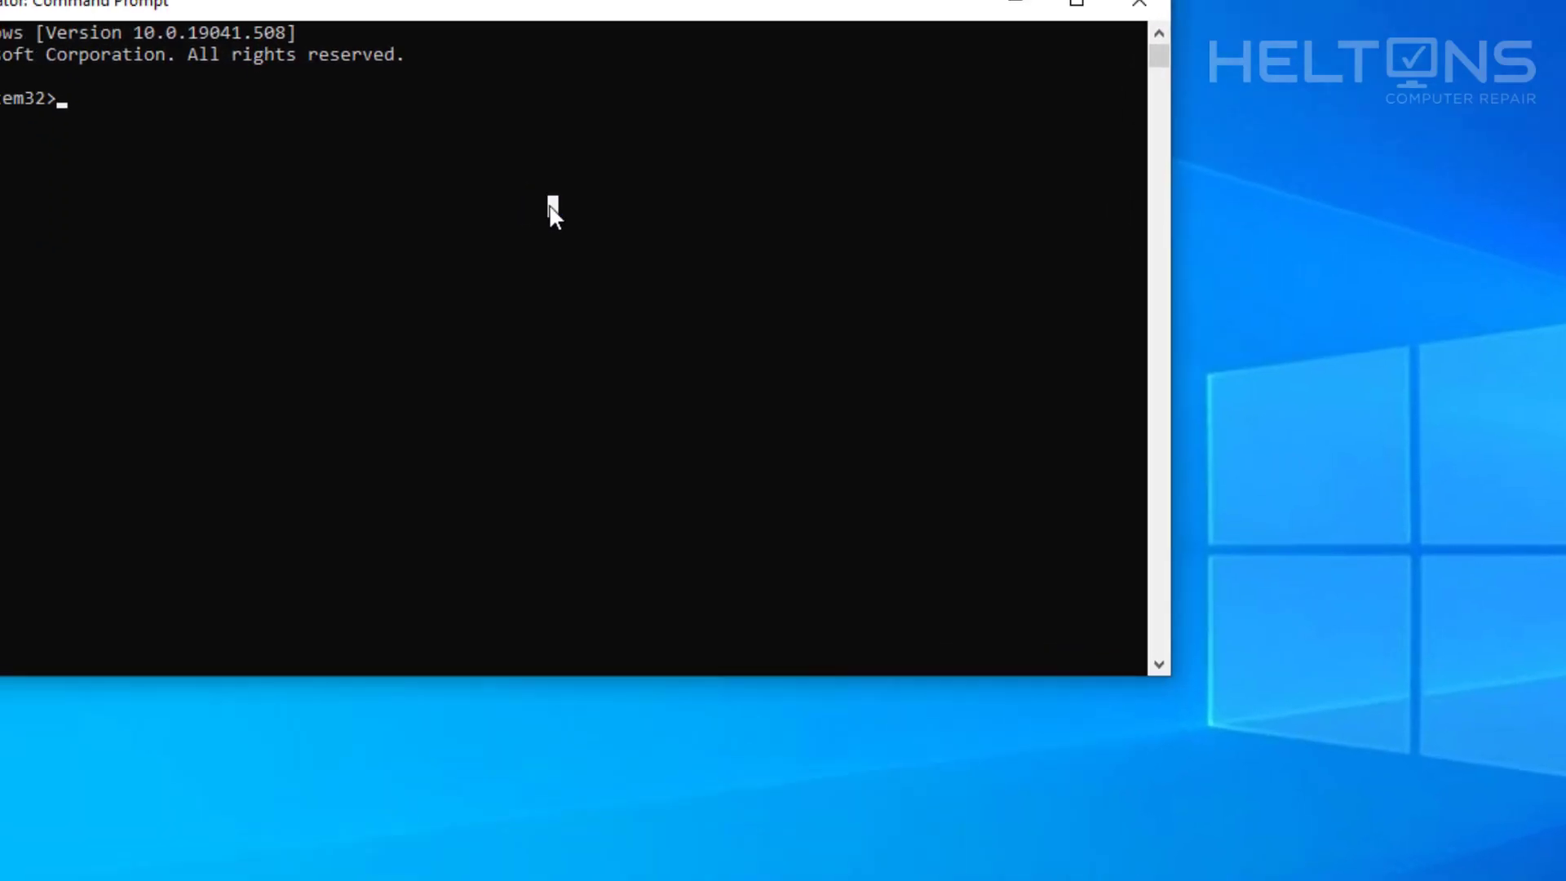
- Run ipconfig /all to check the Ethernet adapter for an IPv6 address, and close the Command Prompt window
{"action": "left_click", "coordinate": [7, 89]}
{"action": "right_click", "coordinate": [306, 196]}
{"action": "type", "text": "ipconfig /al"}
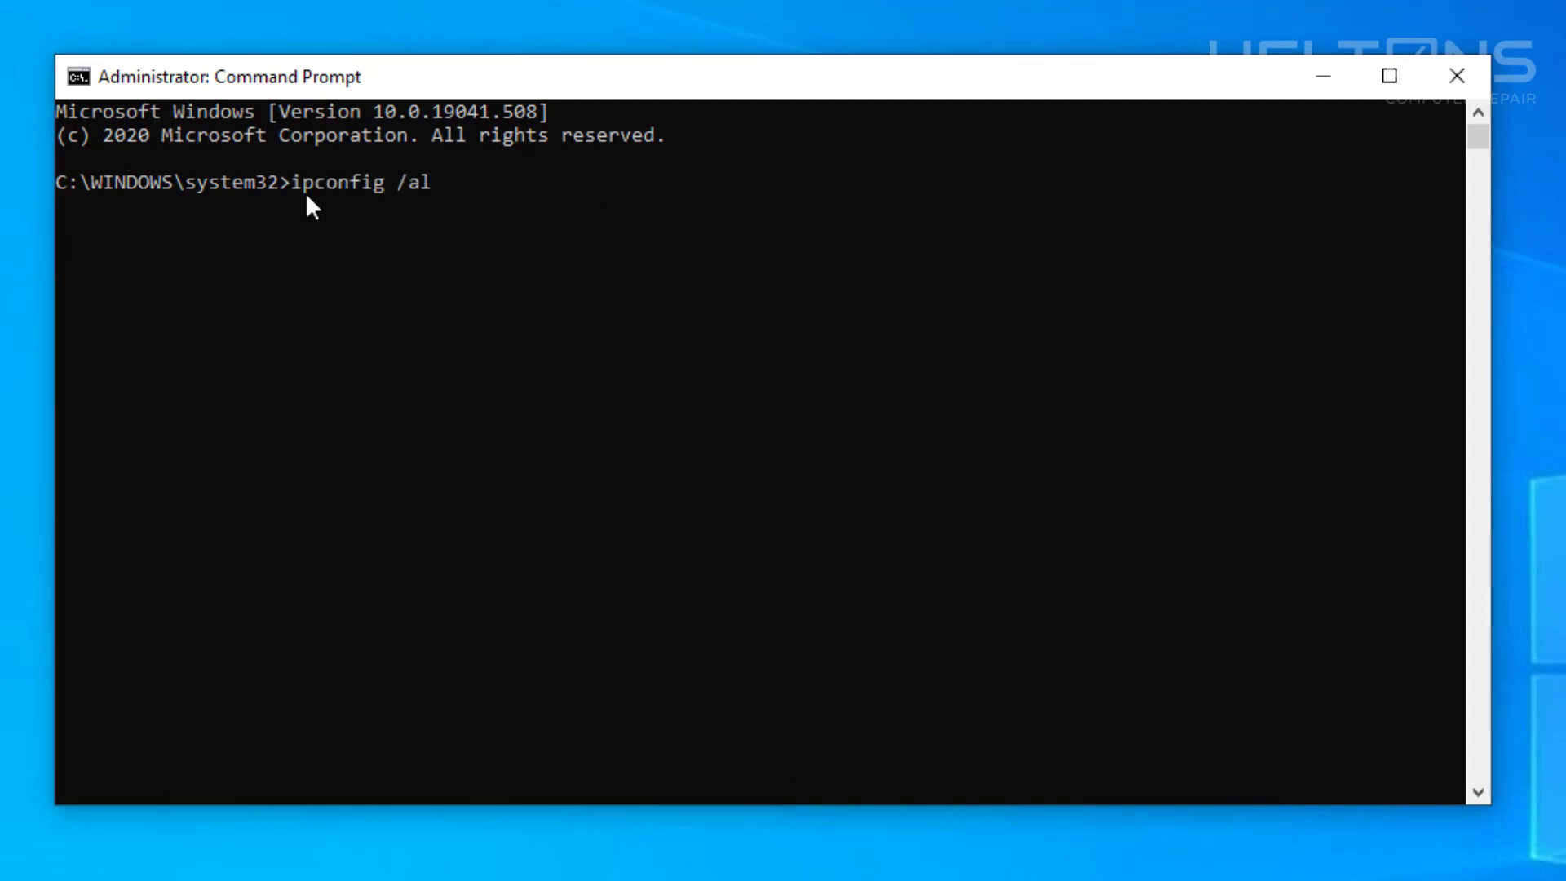
{"action": "type", "text": "l"}
{"action": "key", "text": "Return"}
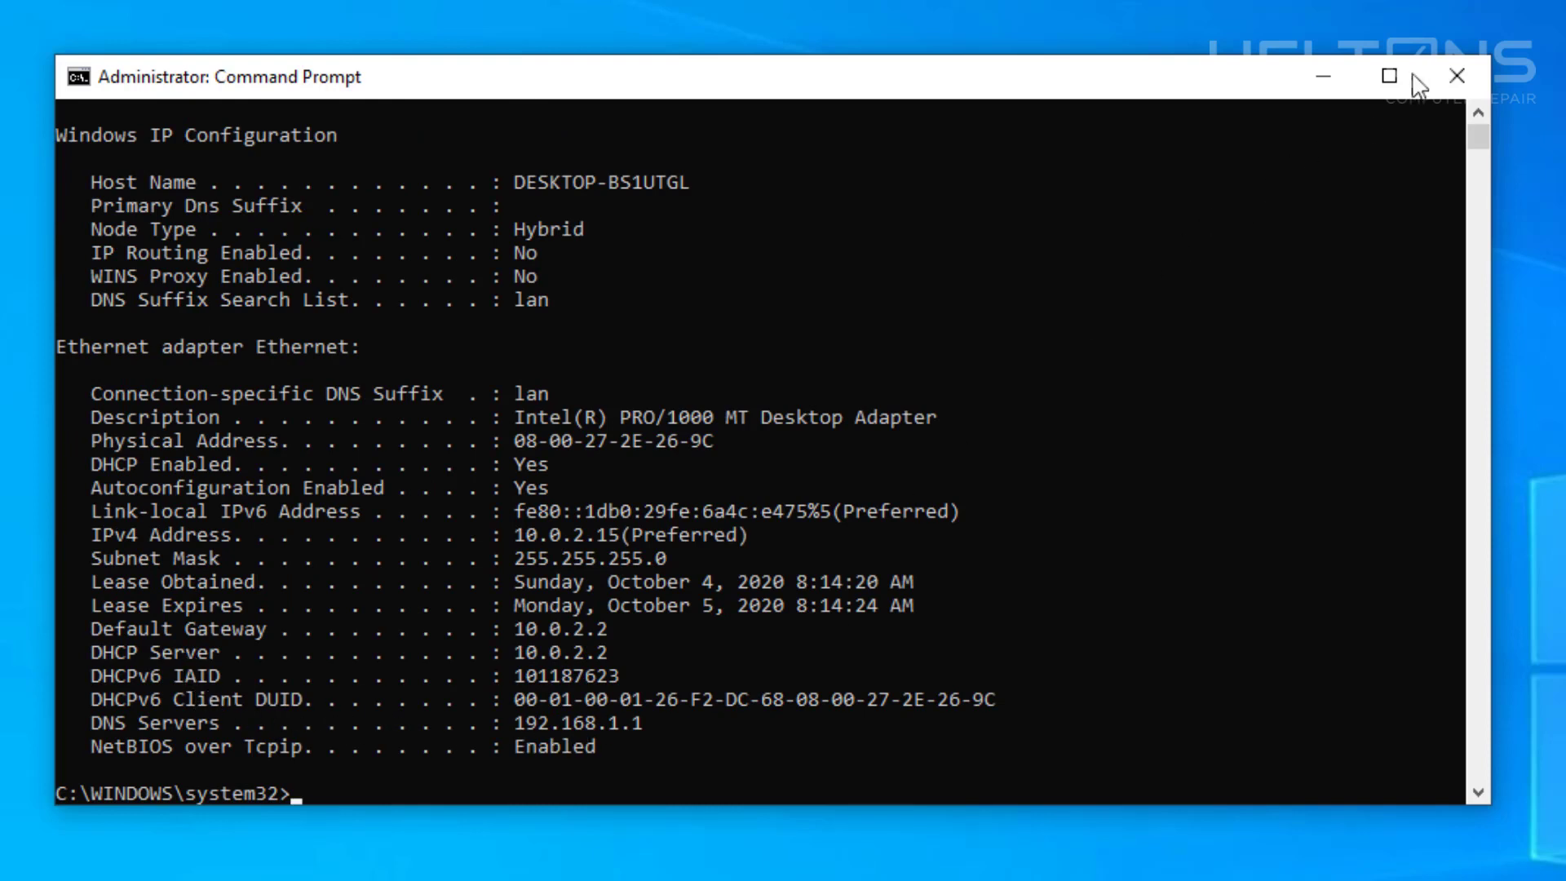
{"action": "left_click", "coordinate": [1455, 67]}
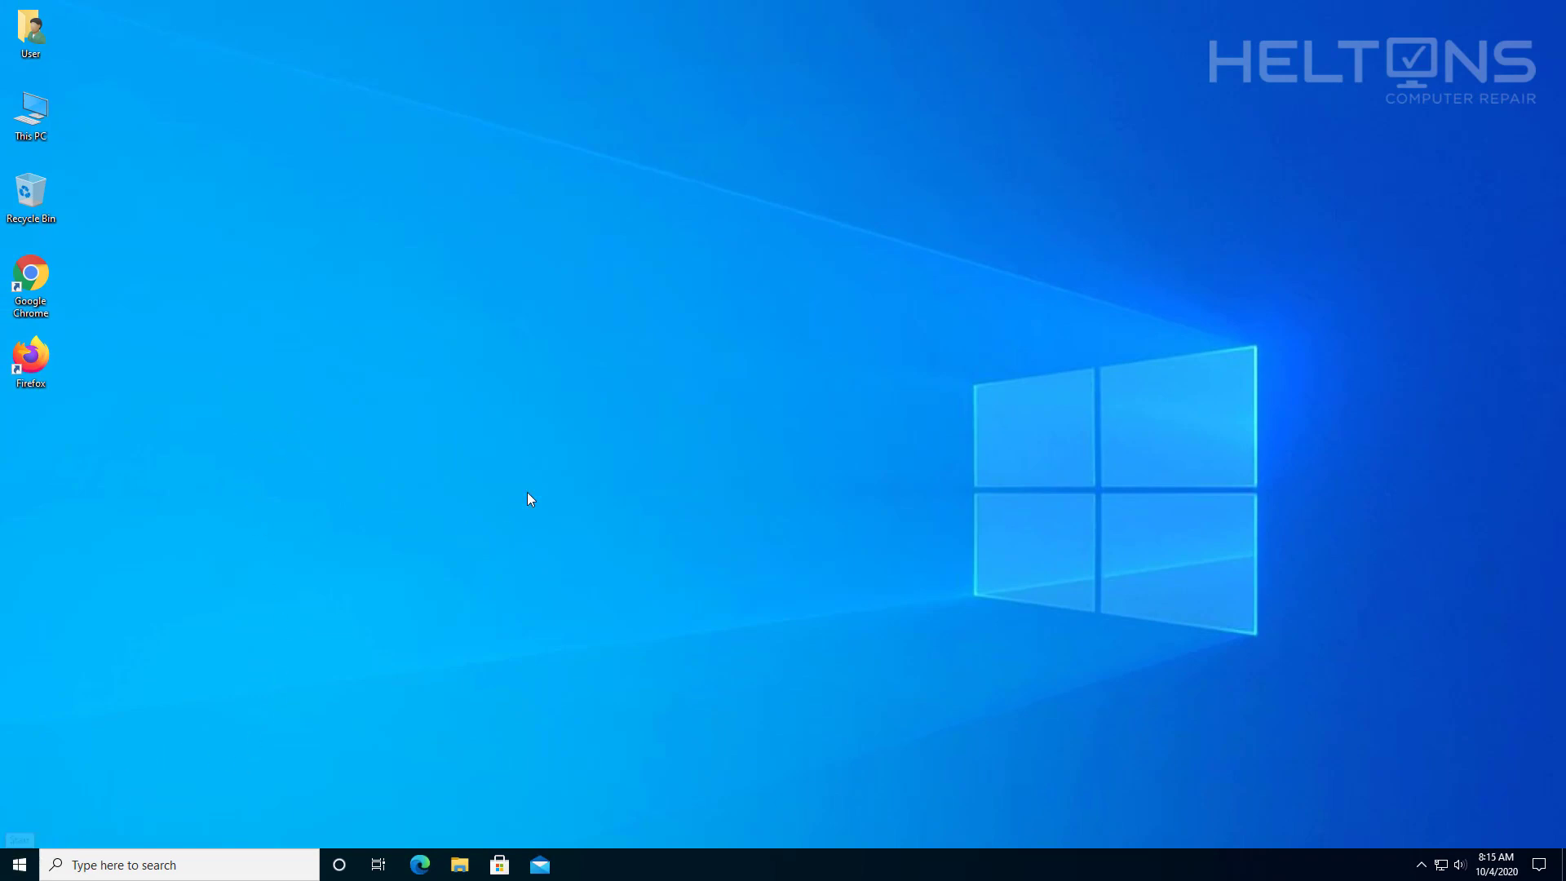
- Launch Registry Editor by searching for regedit and allow it to make changes to the device
{"action": "left_click", "coordinate": [19, 864]}
{"action": "left_click", "coordinate": [81, 866]}
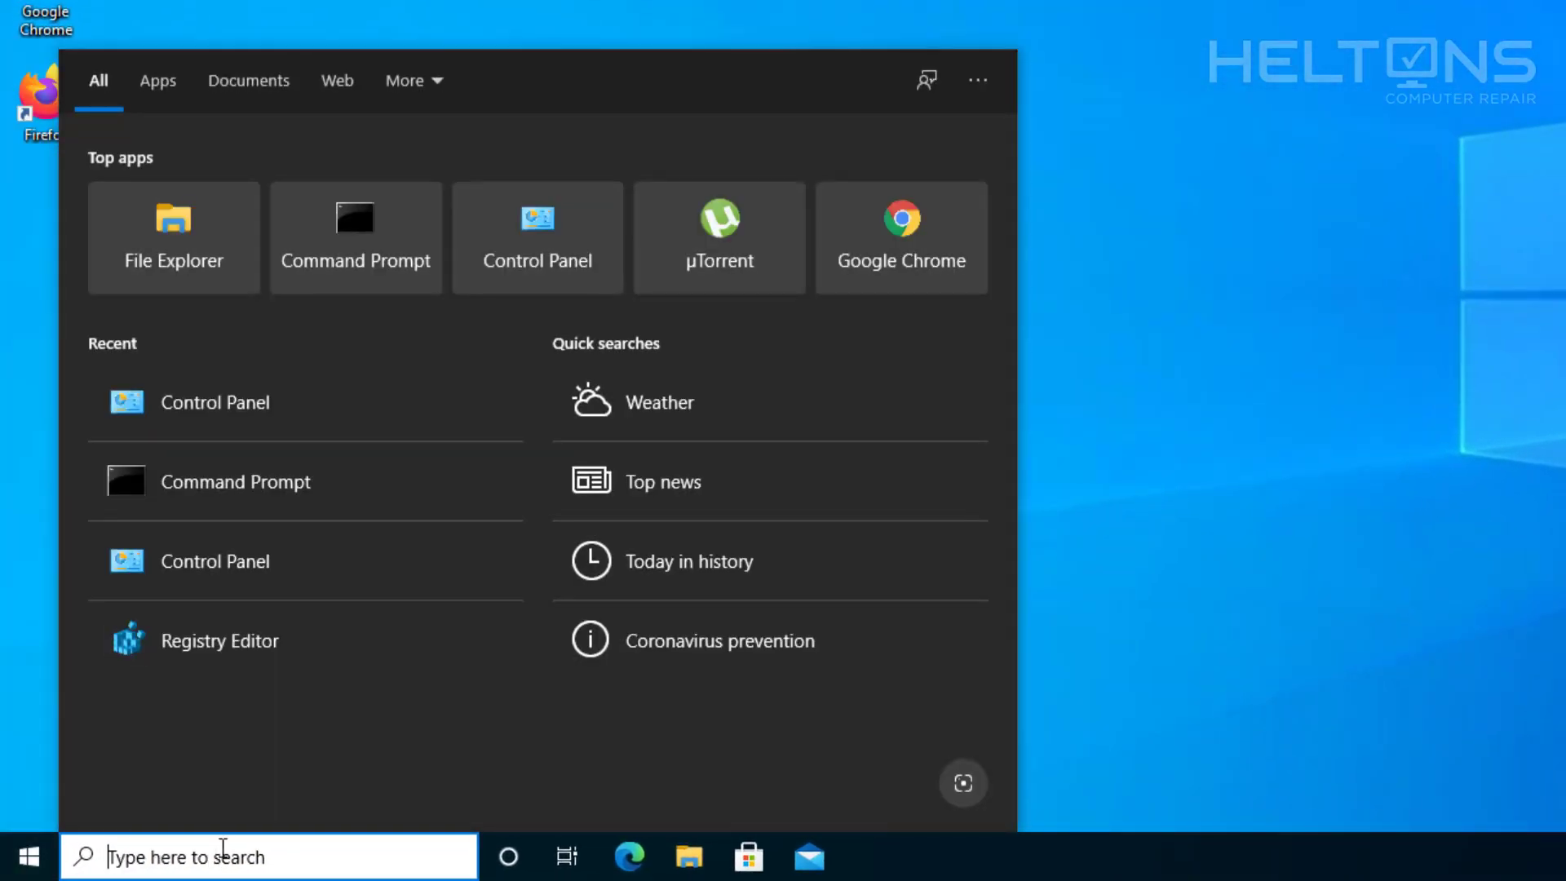
{"action": "type", "text": "regedit"}
{"action": "key", "text": "Return"}
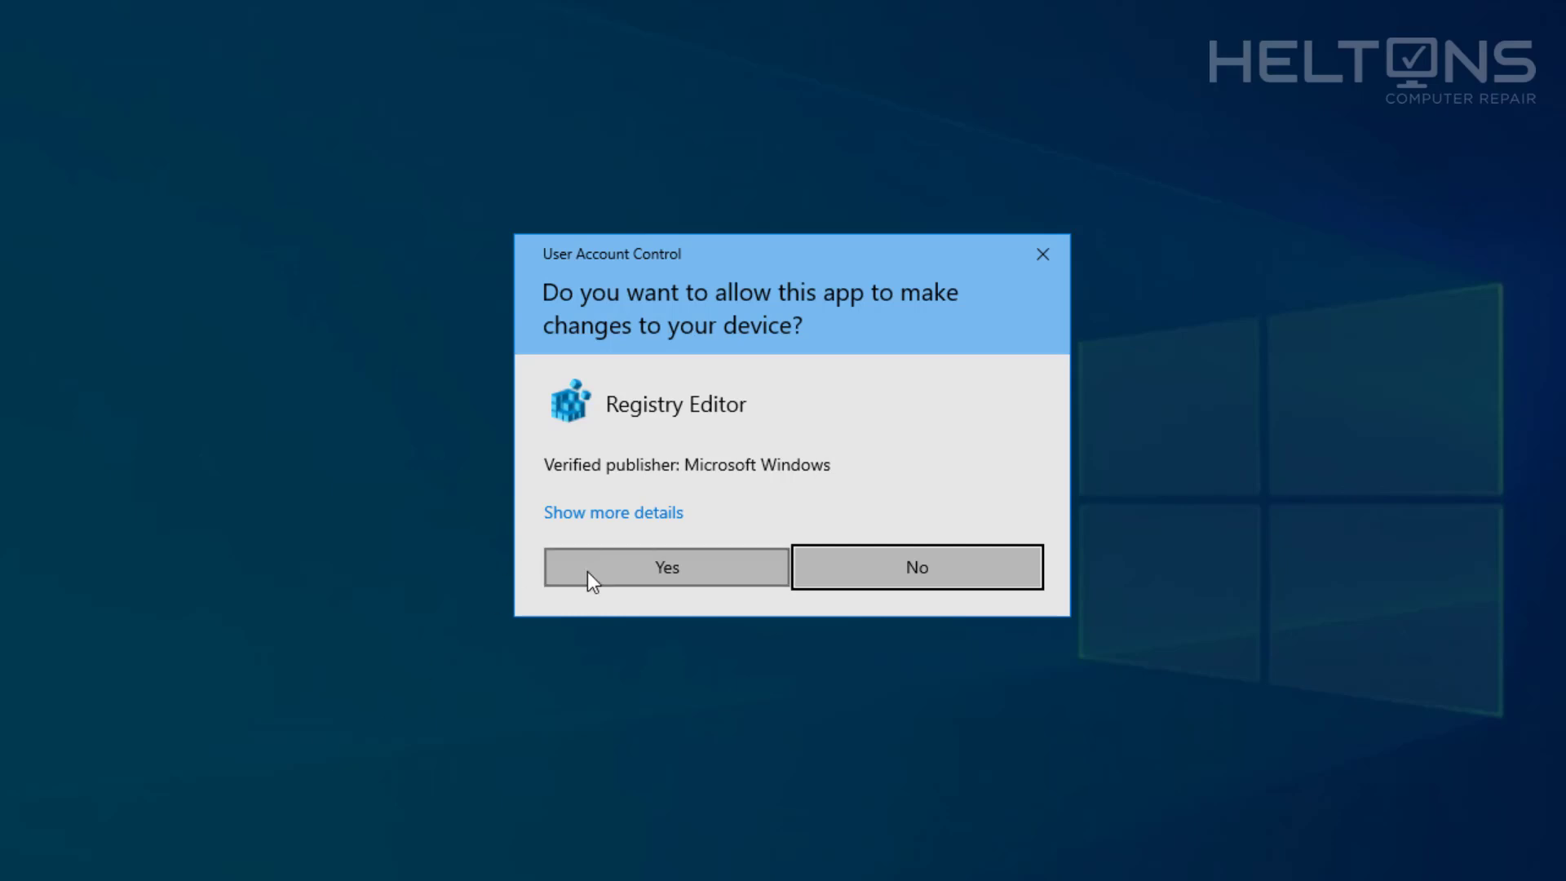
{"action": "left_click", "coordinate": [590, 571]}
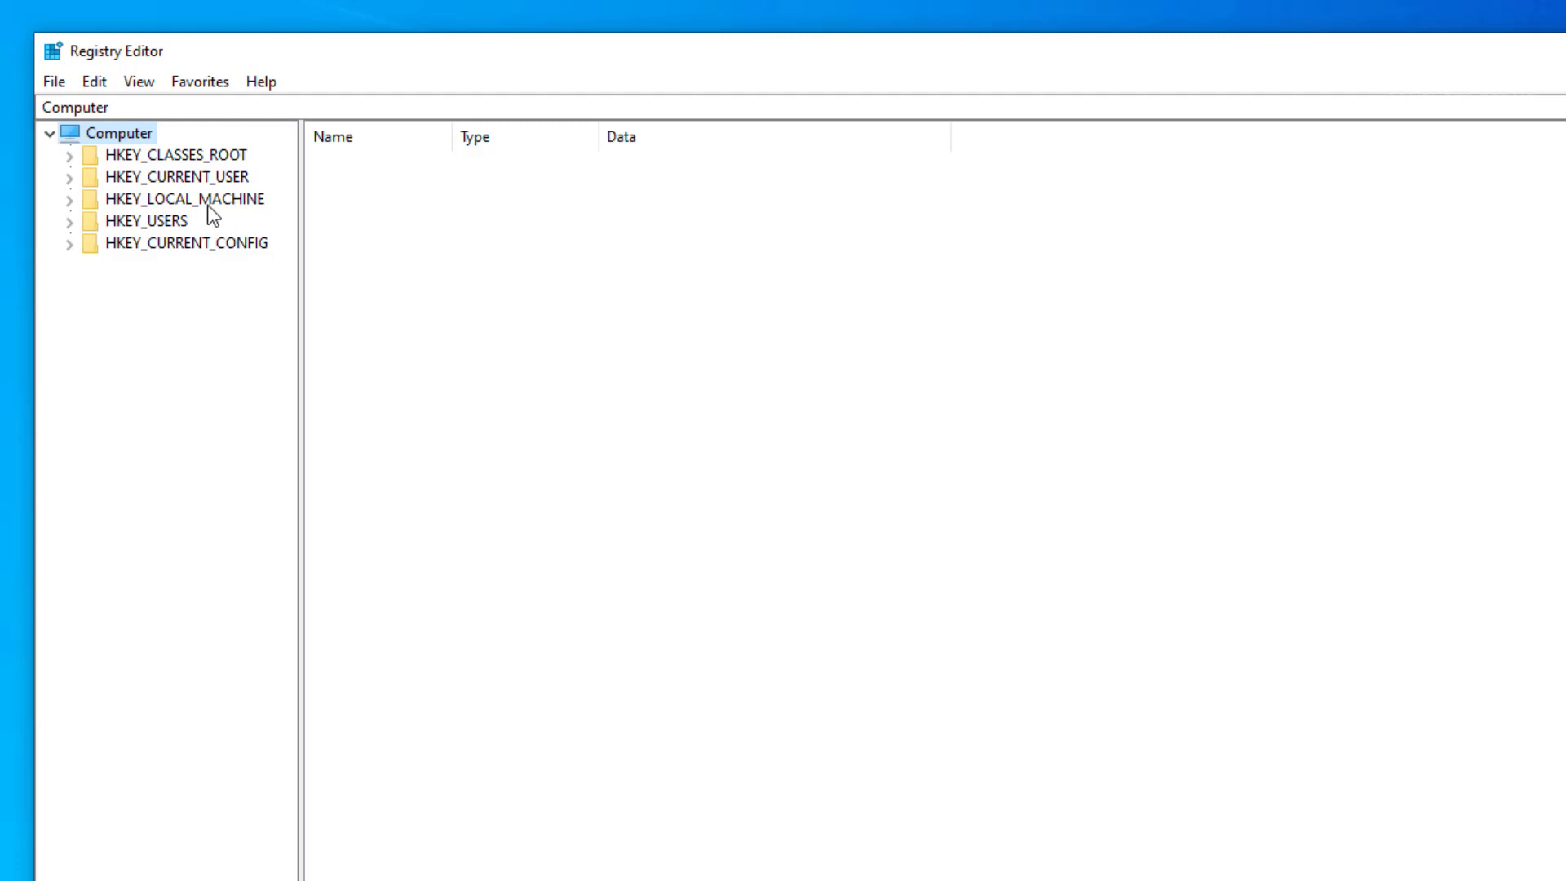
- Navigate to the registry key HKEY_LOCAL_MACHINE\SYSTEM\CurrentControlSet\Services\Tcpip6\Parameters
{"action": "double_click", "coordinate": [99, 198]}
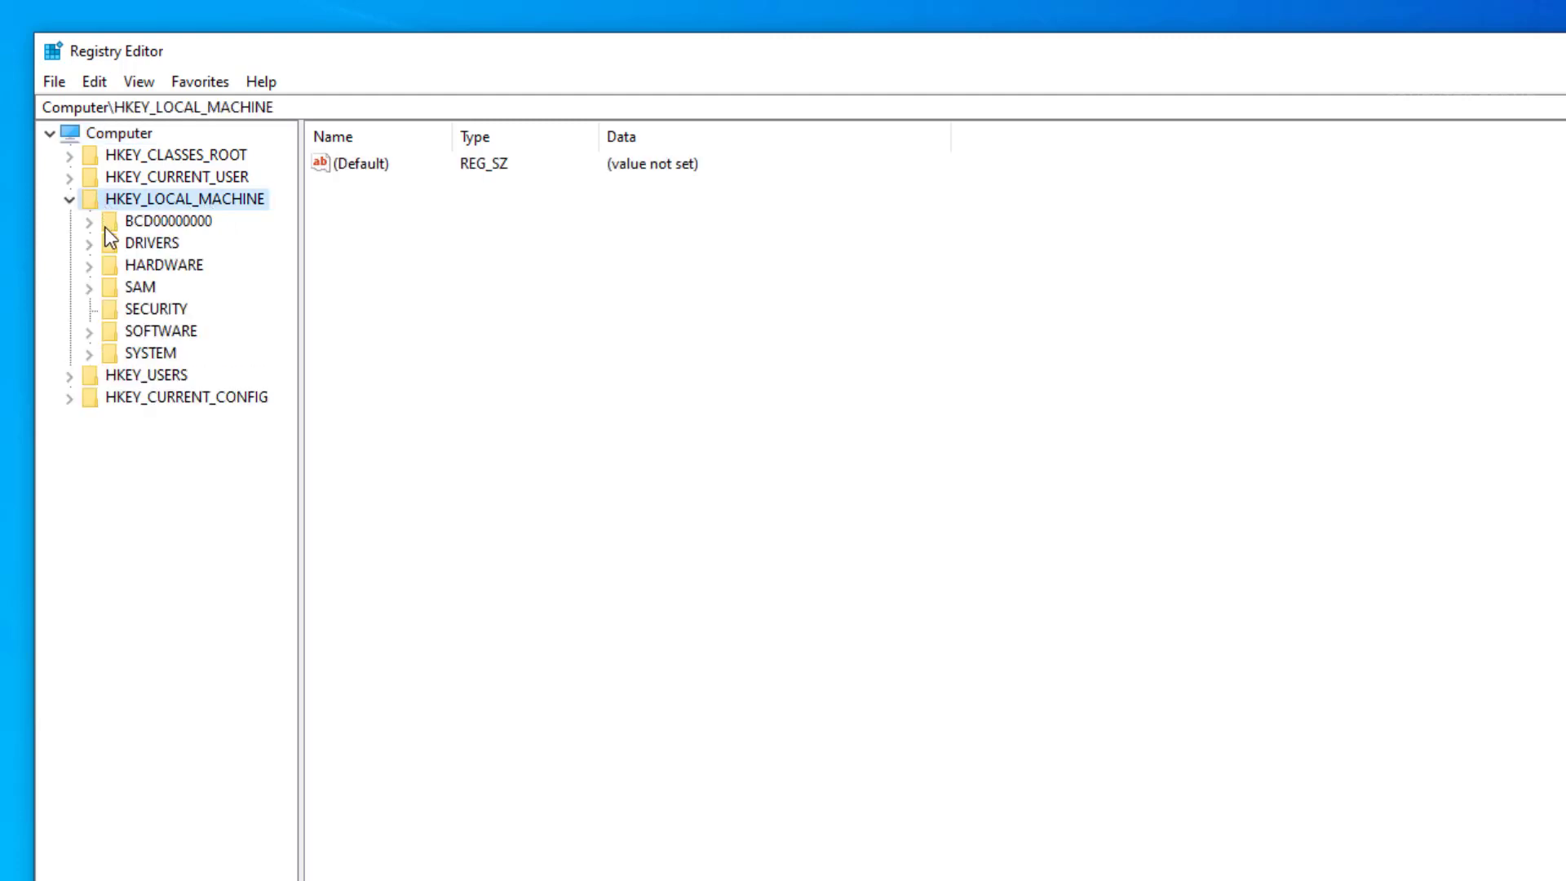
{"action": "double_click", "coordinate": [133, 352]}
{"action": "double_click", "coordinate": [155, 419]}
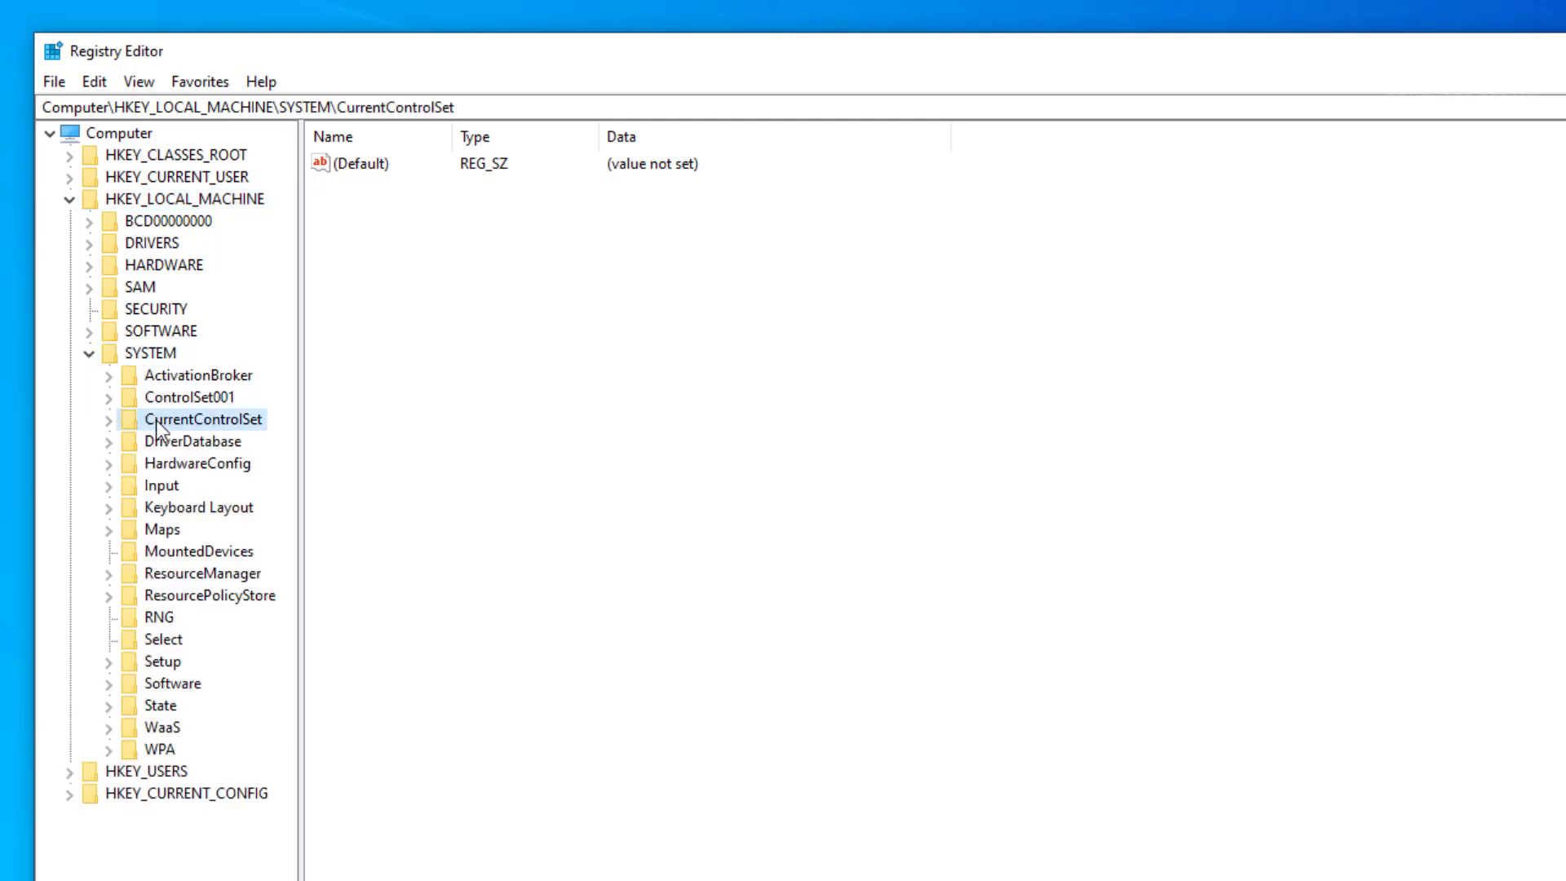
{"action": "double_click", "coordinate": [188, 529]}
{"action": "scroll", "coordinate": [241, 592], "scroll_direction": "down", "scroll_amount": 4}
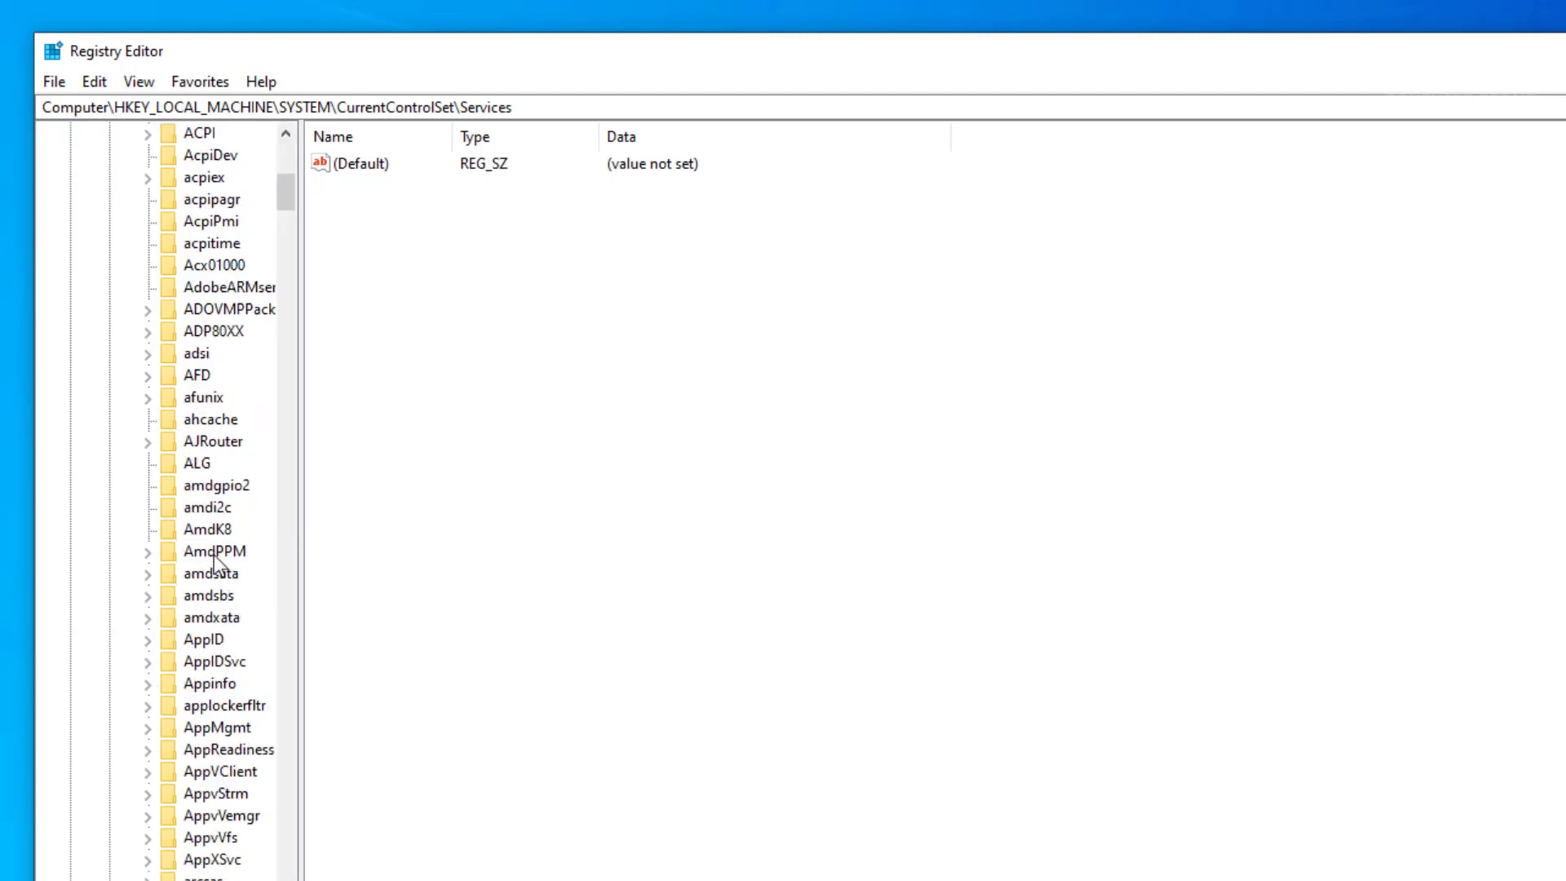
{"action": "scroll", "coordinate": [238, 457], "scroll_direction": "down", "scroll_amount": 15}
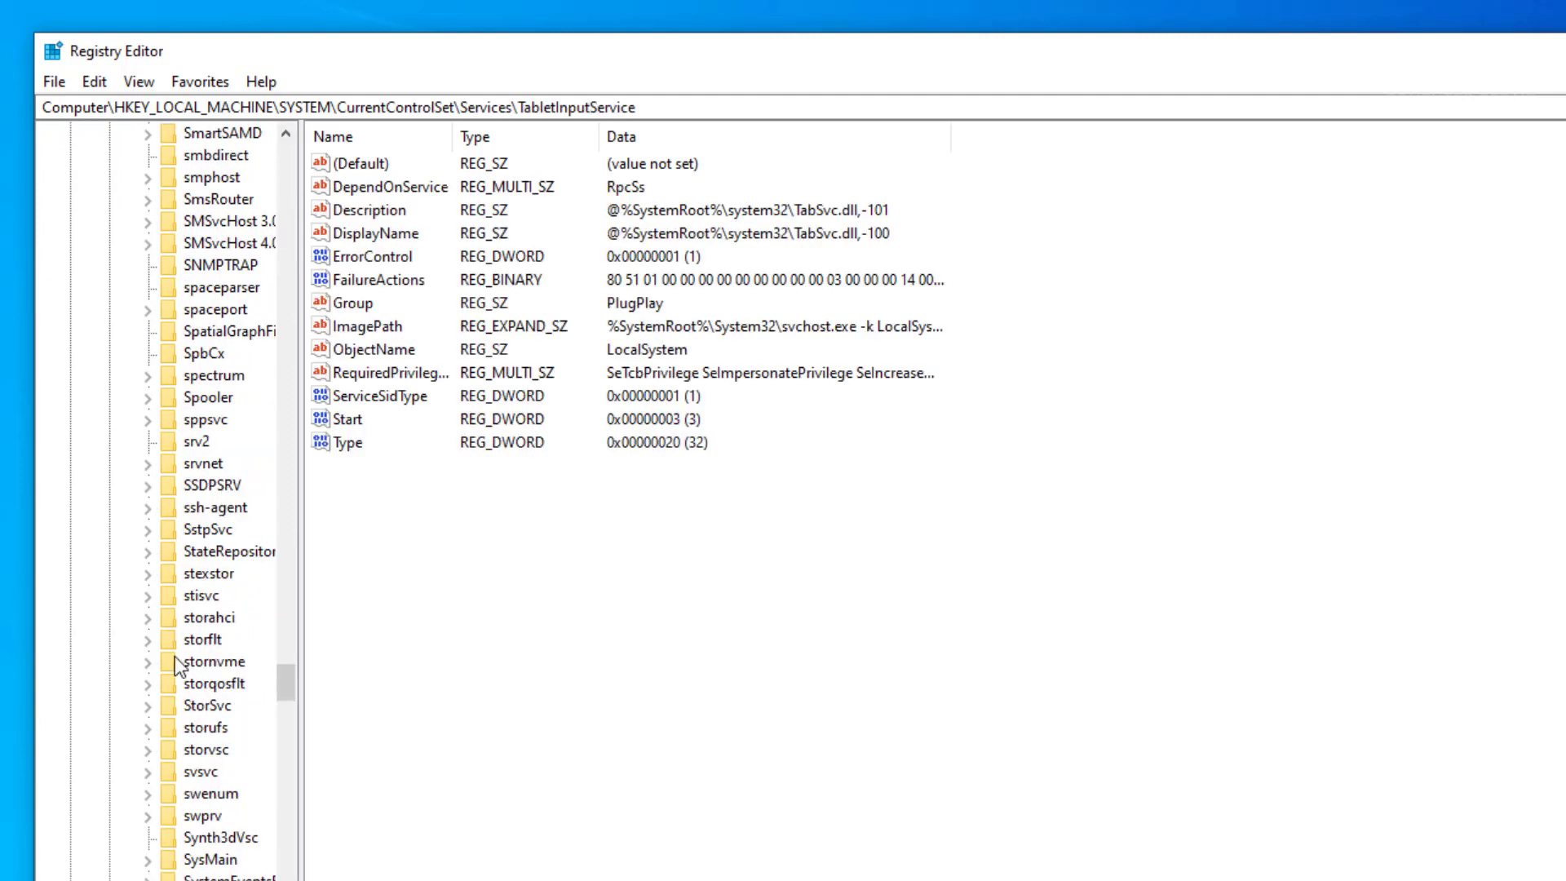
{"action": "scroll", "coordinate": [175, 656], "scroll_direction": "down", "scroll_amount": 10}
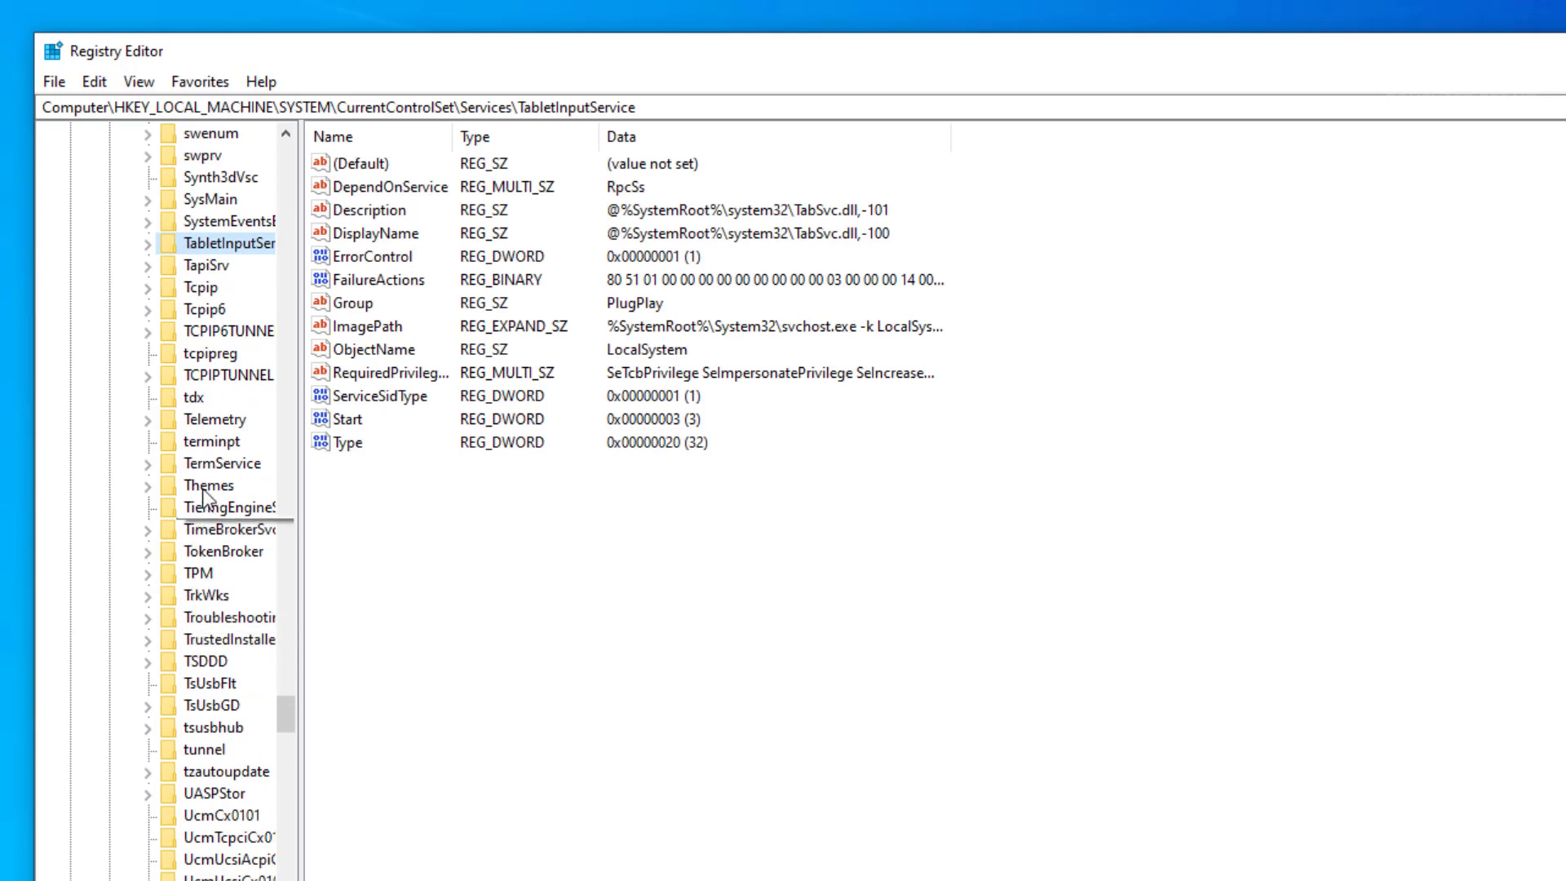
{"action": "left_click", "coordinate": [204, 316]}
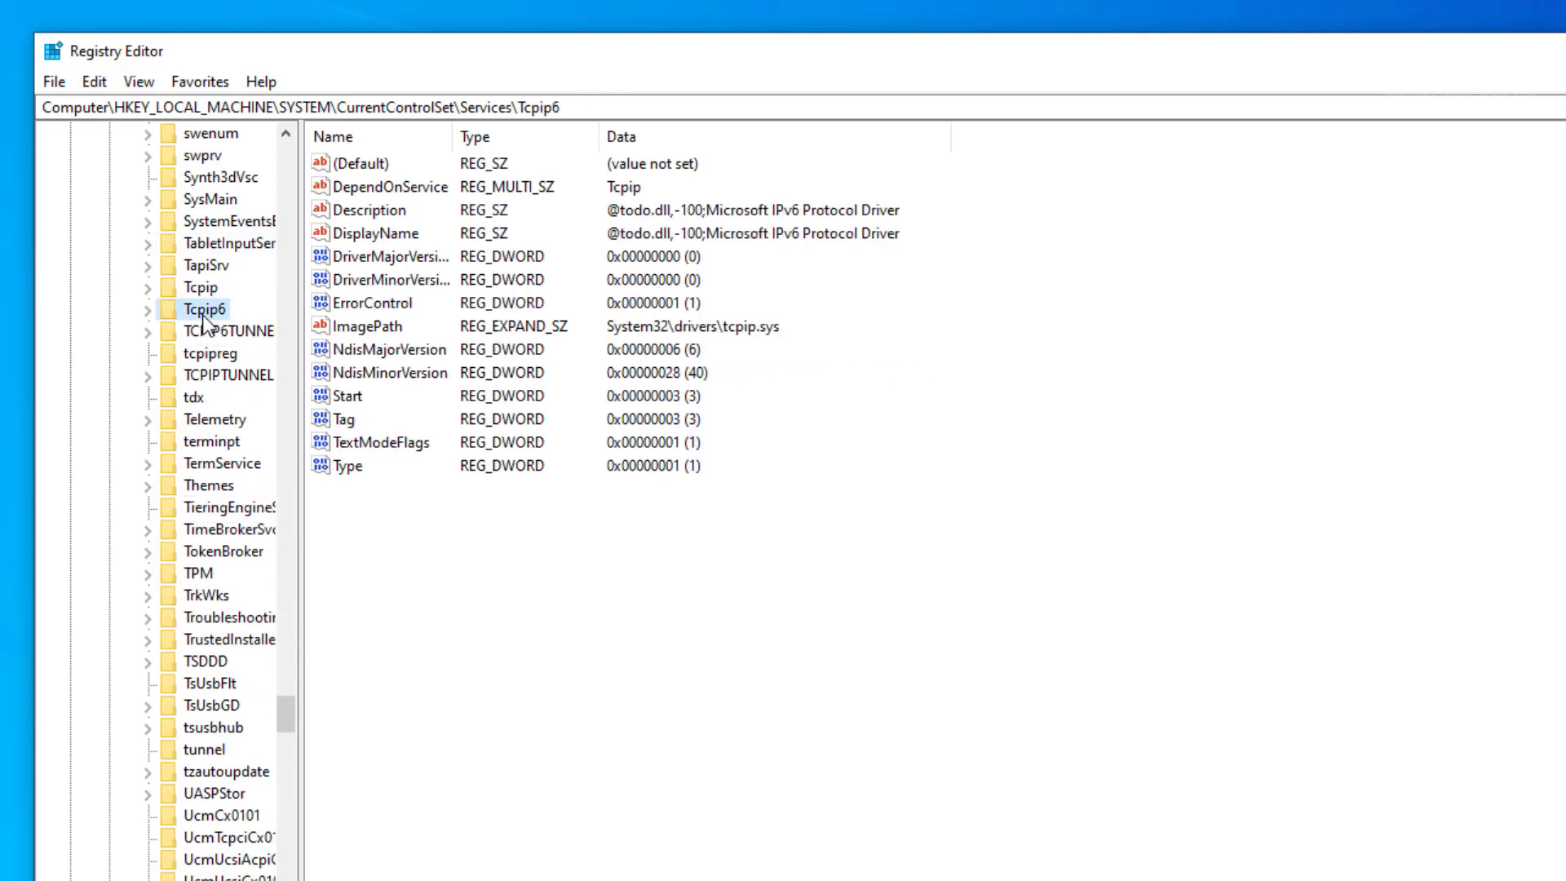
{"action": "left_click", "coordinate": [149, 309]}
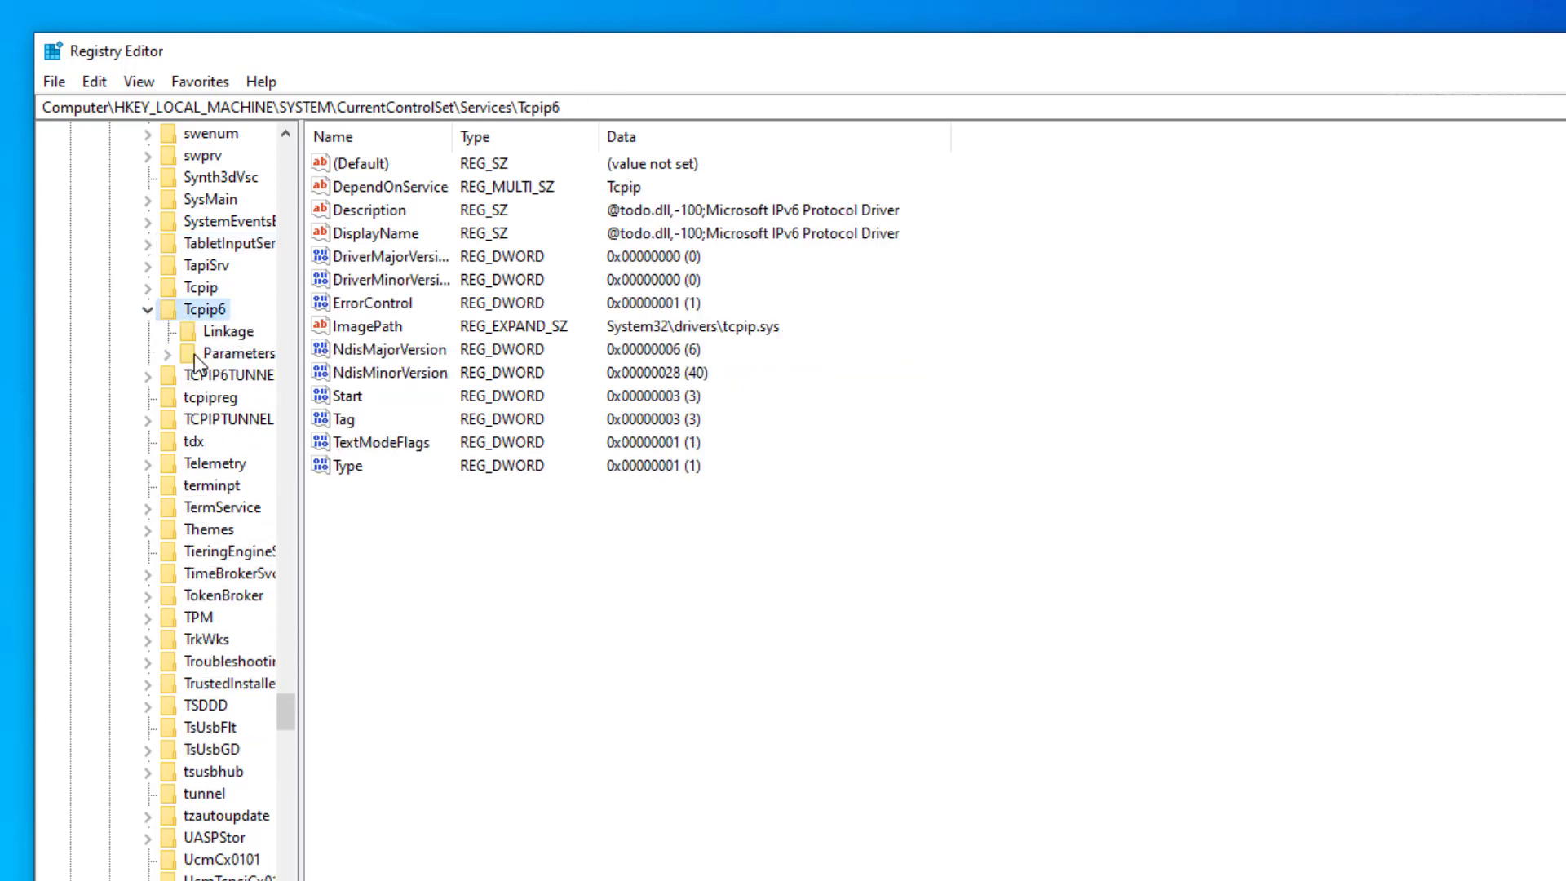
{"action": "left_click", "coordinate": [194, 354]}
{"action": "double_click", "coordinate": [194, 356]}
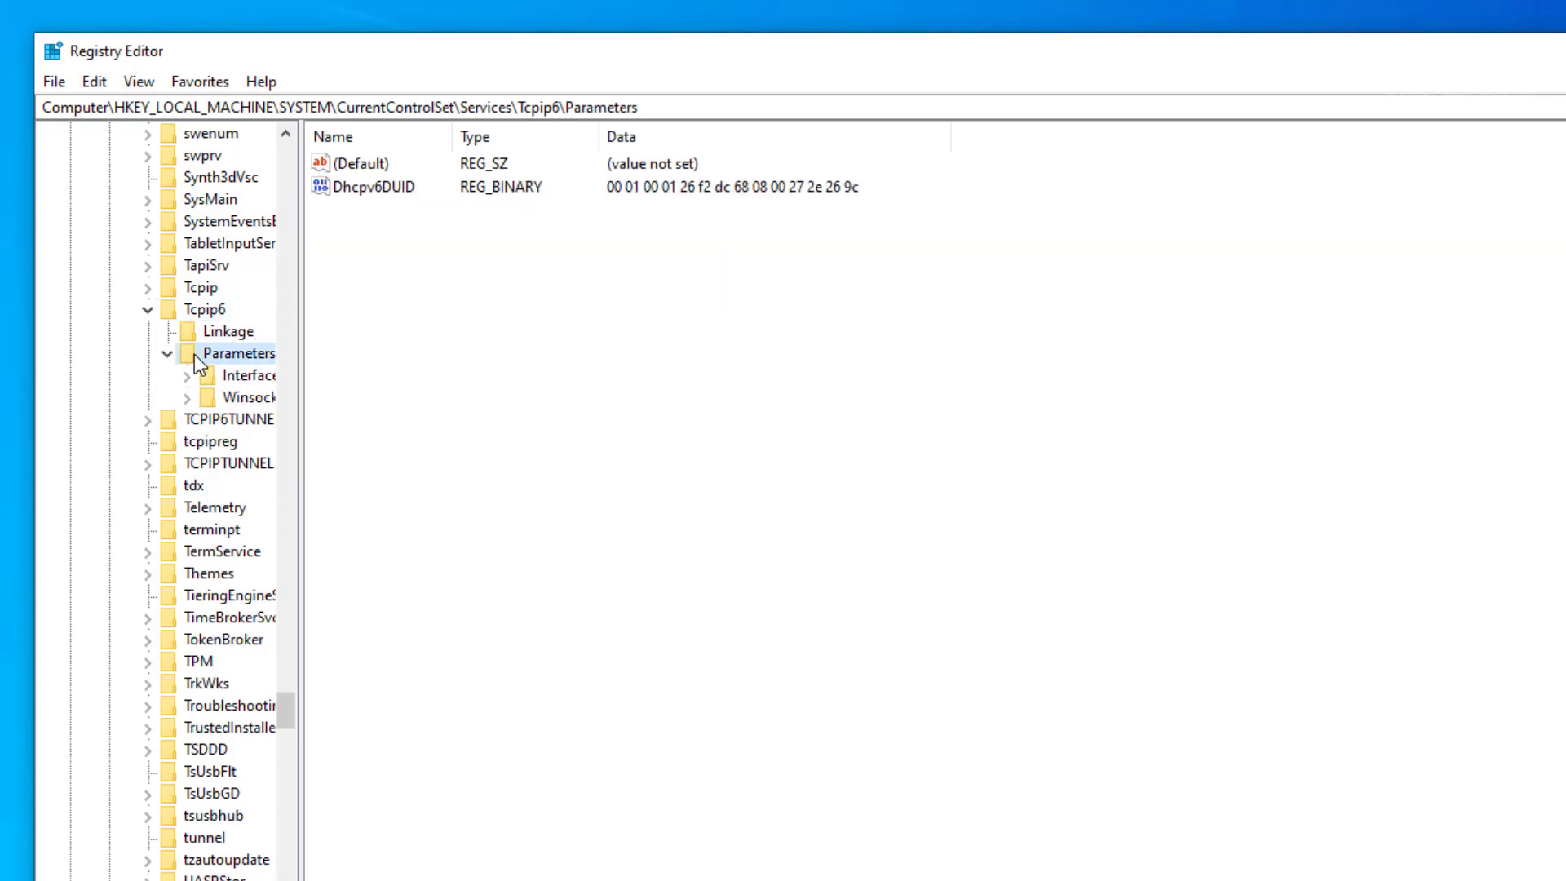
- Create a new DWORD (32-bit) value named DisabledComponents in the Tcpip6 Parameters key
{"action": "right_click", "coordinate": [400, 256]}
{"action": "mouse_move", "coordinate": [439, 269]}
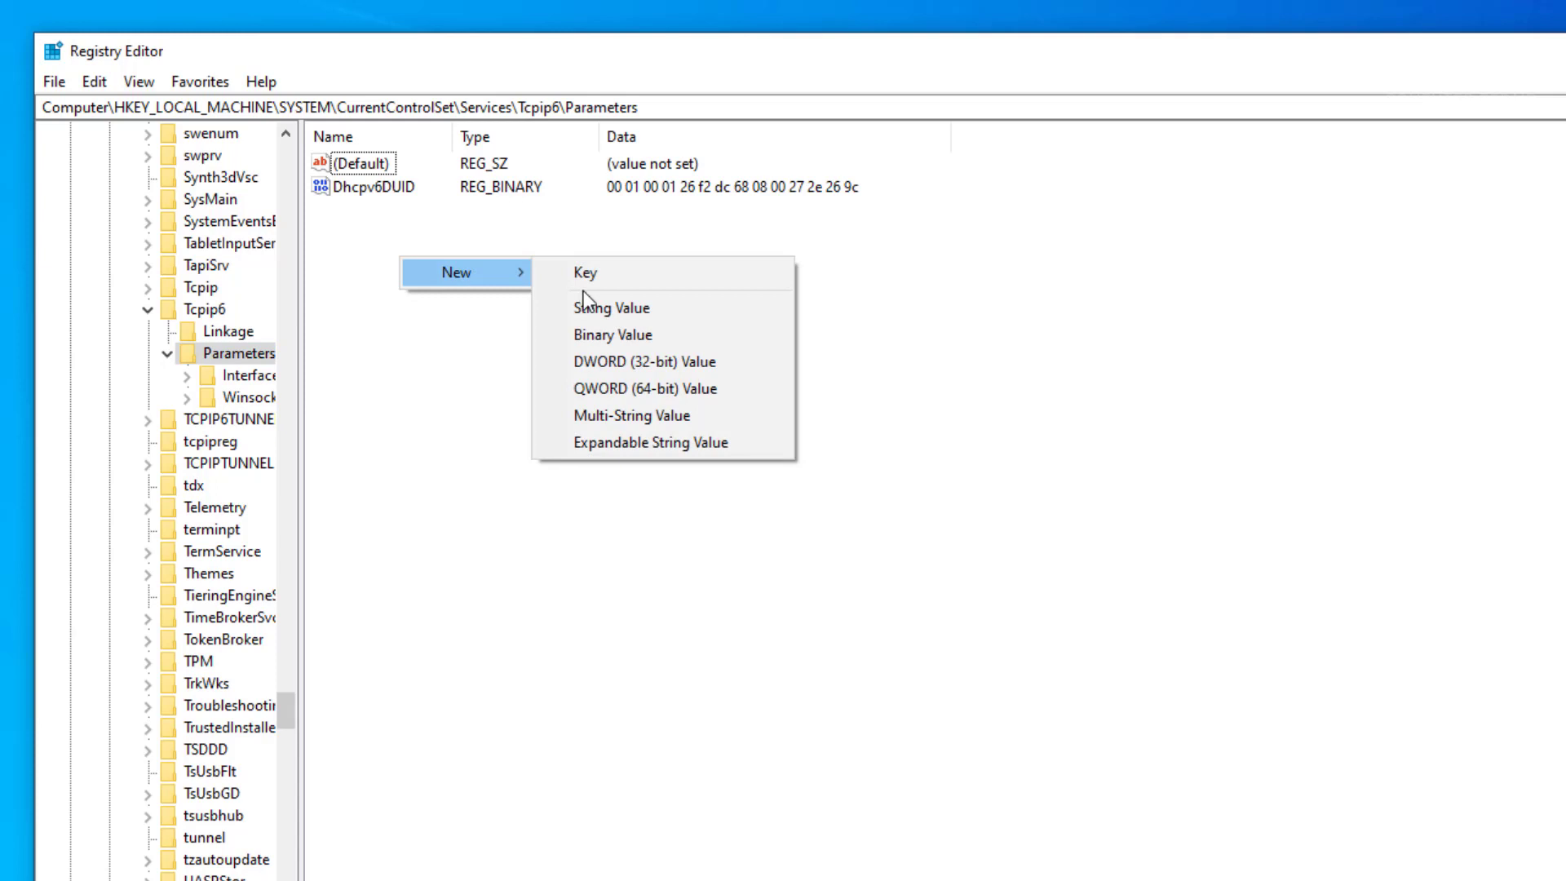
{"action": "left_click", "coordinate": [638, 362]}
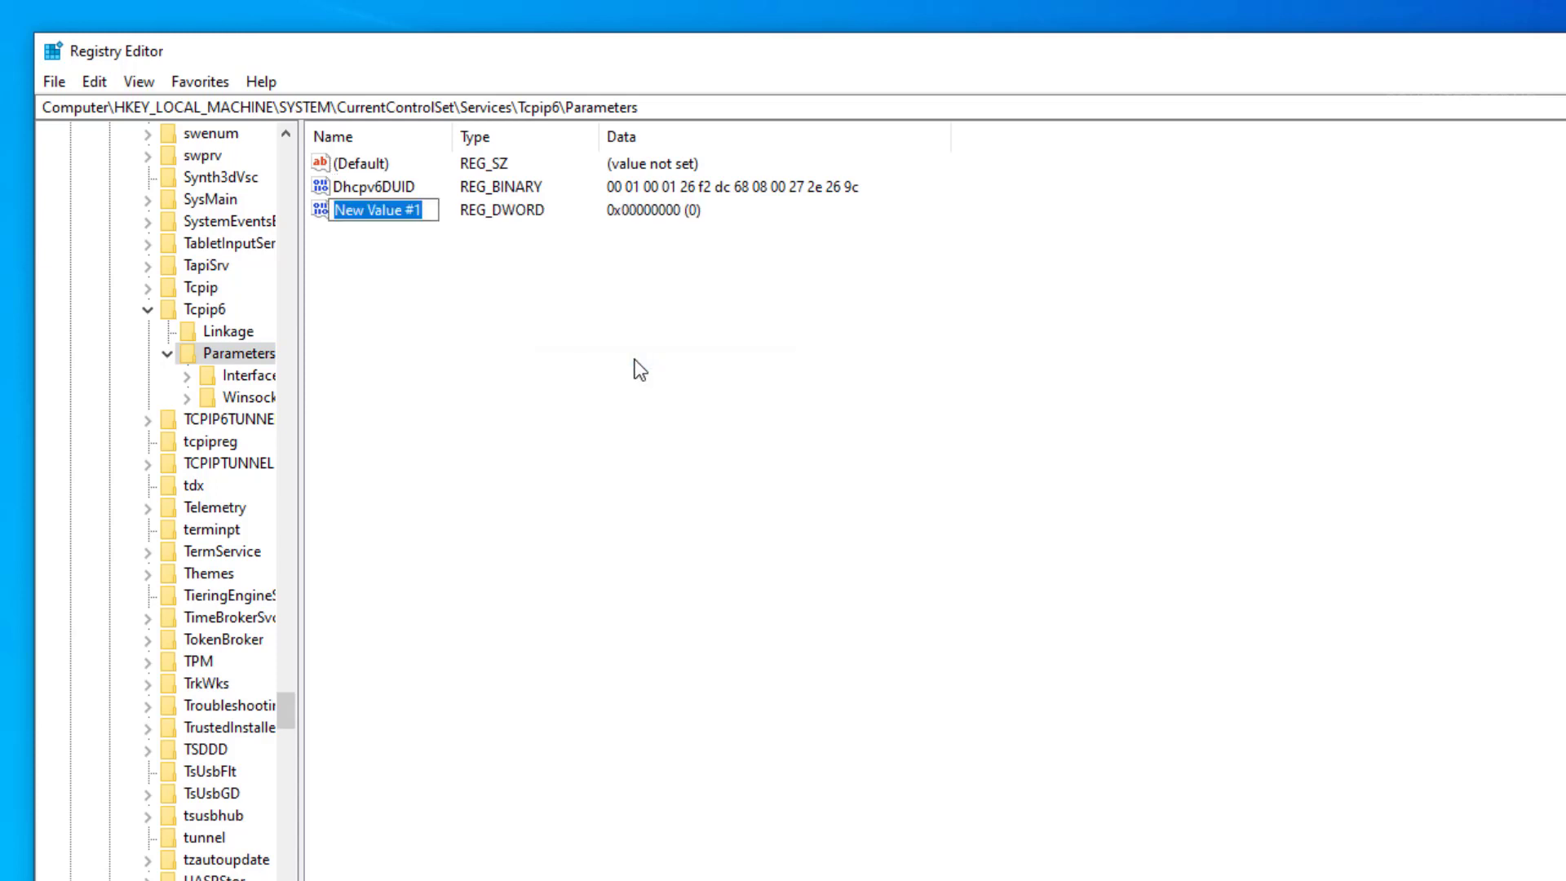
{"action": "type", "text": "DisabledCompone"}
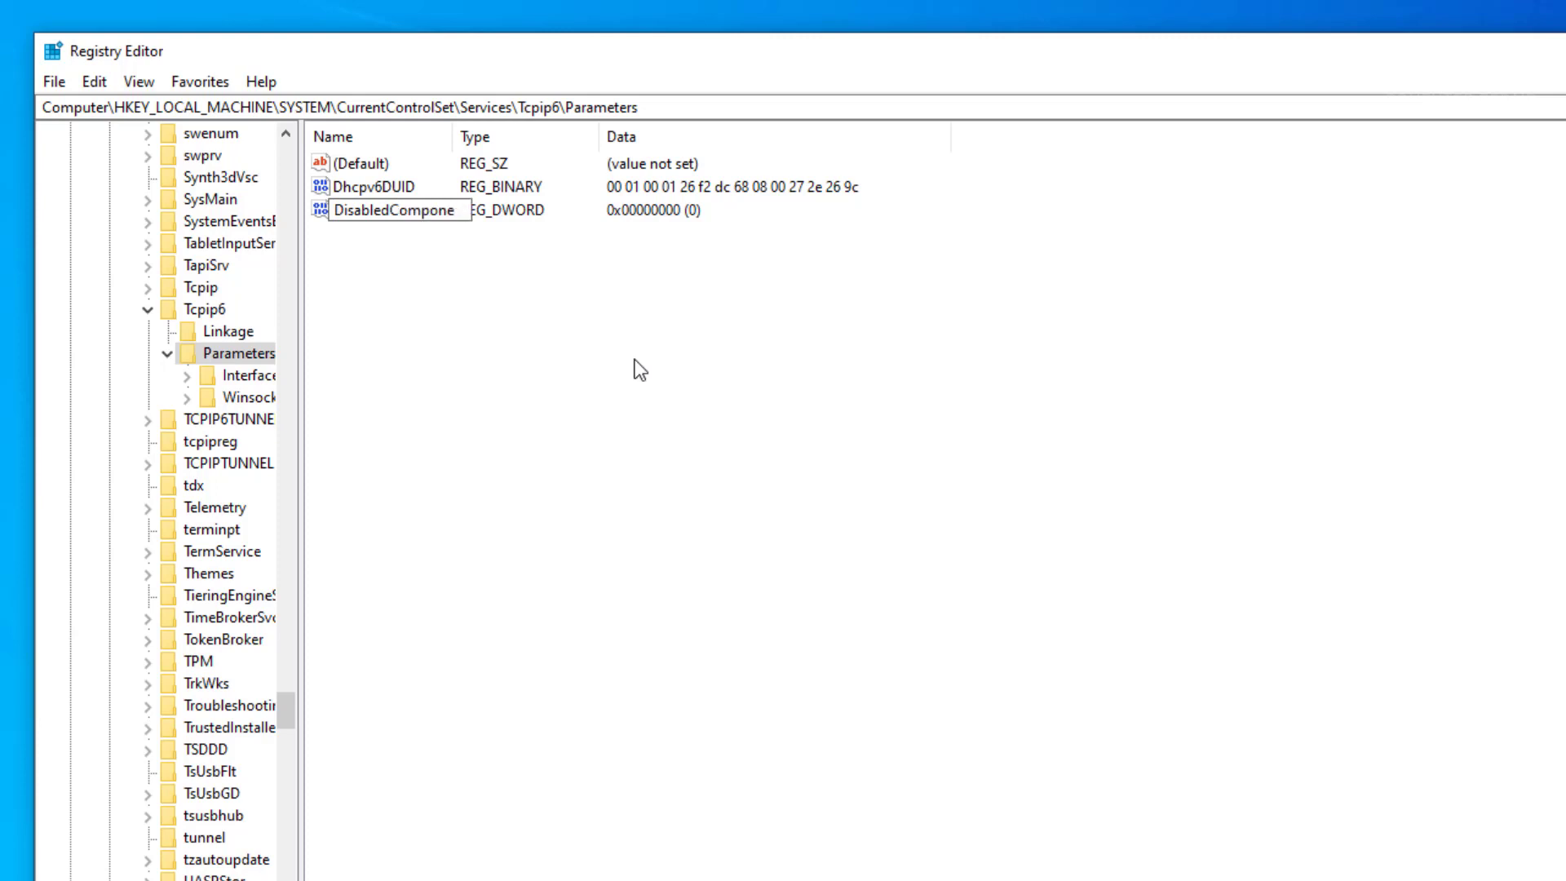
{"action": "type", "text": "nts"}
{"action": "key", "text": "Return"}
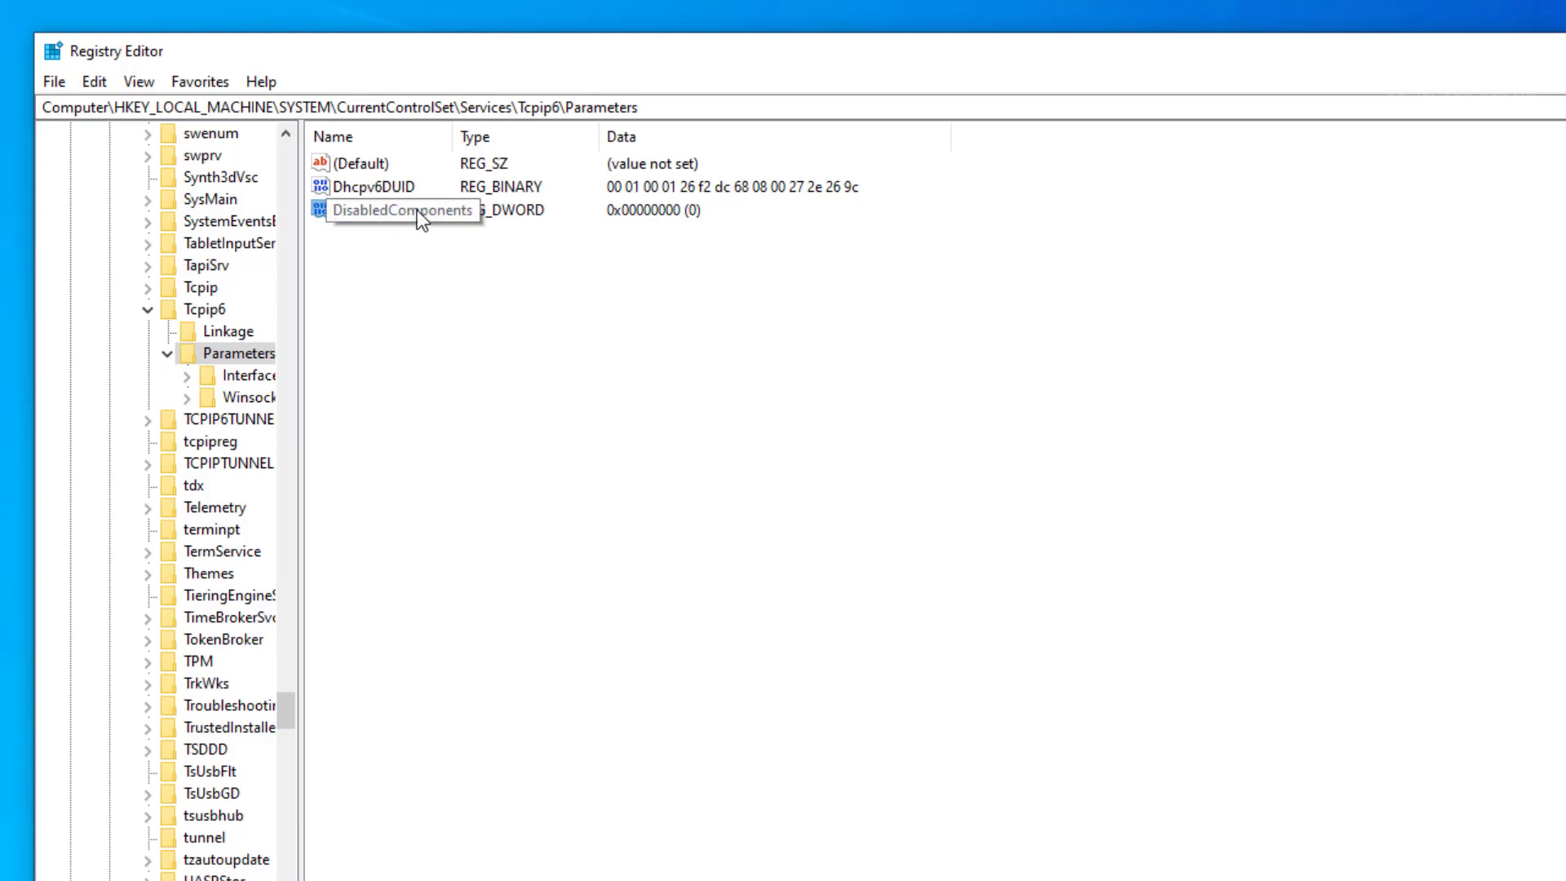
- Set the DisabledComponents value data to 255 in decimal base and close Registry Editor
{"action": "double_click", "coordinate": [418, 210]}
{"action": "left_click", "coordinate": [349, 306]}
{"action": "left_click", "coordinate": [245, 285]}
{"action": "key", "text": "ctrl+a"}
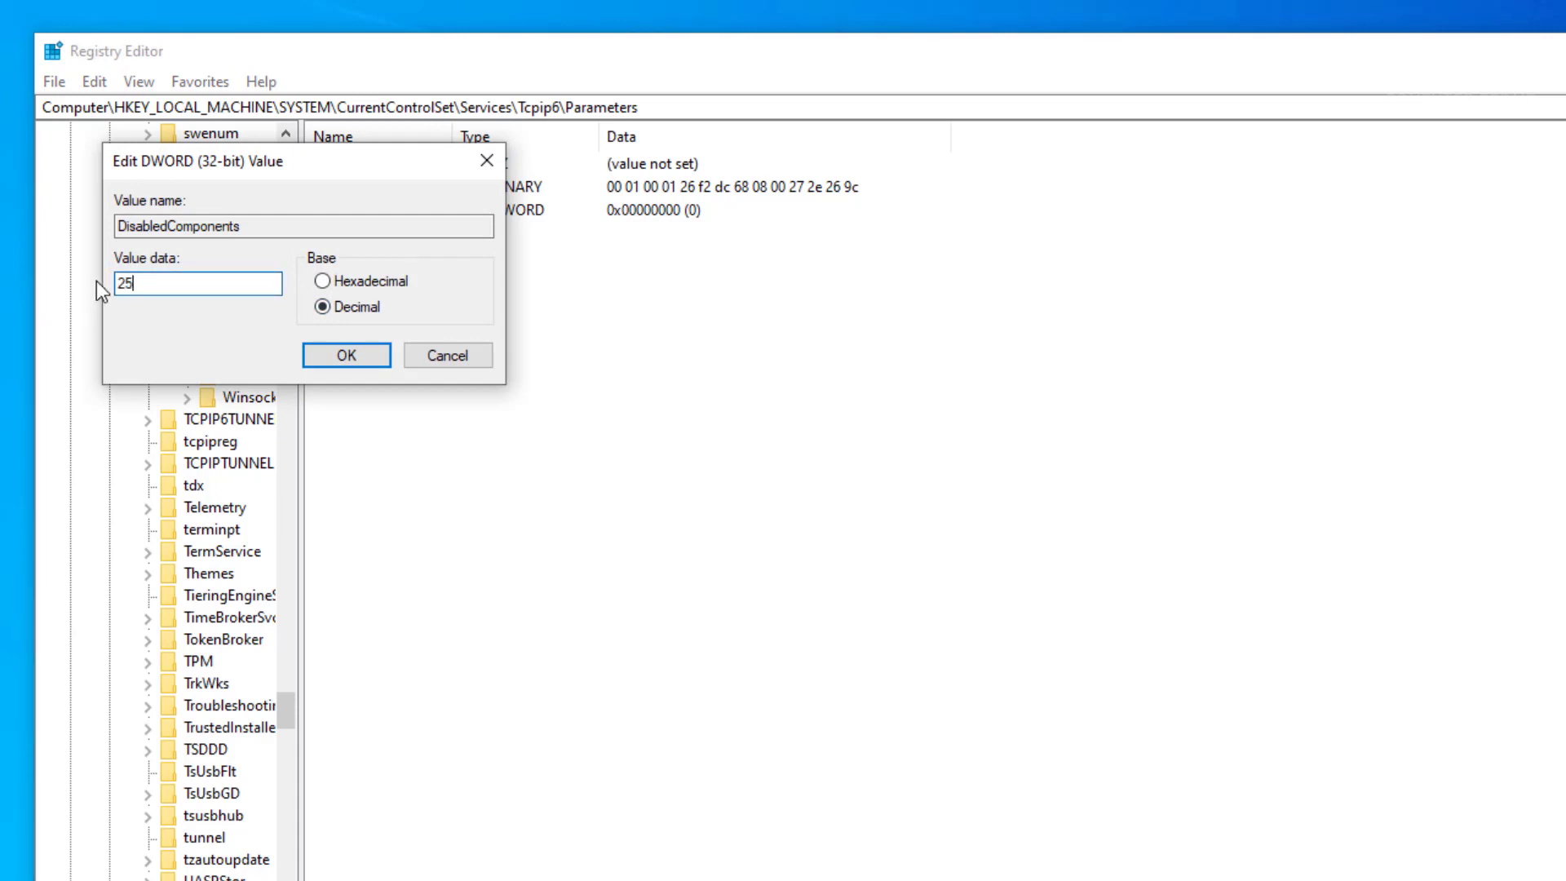
{"action": "left_click", "coordinate": [318, 353]}
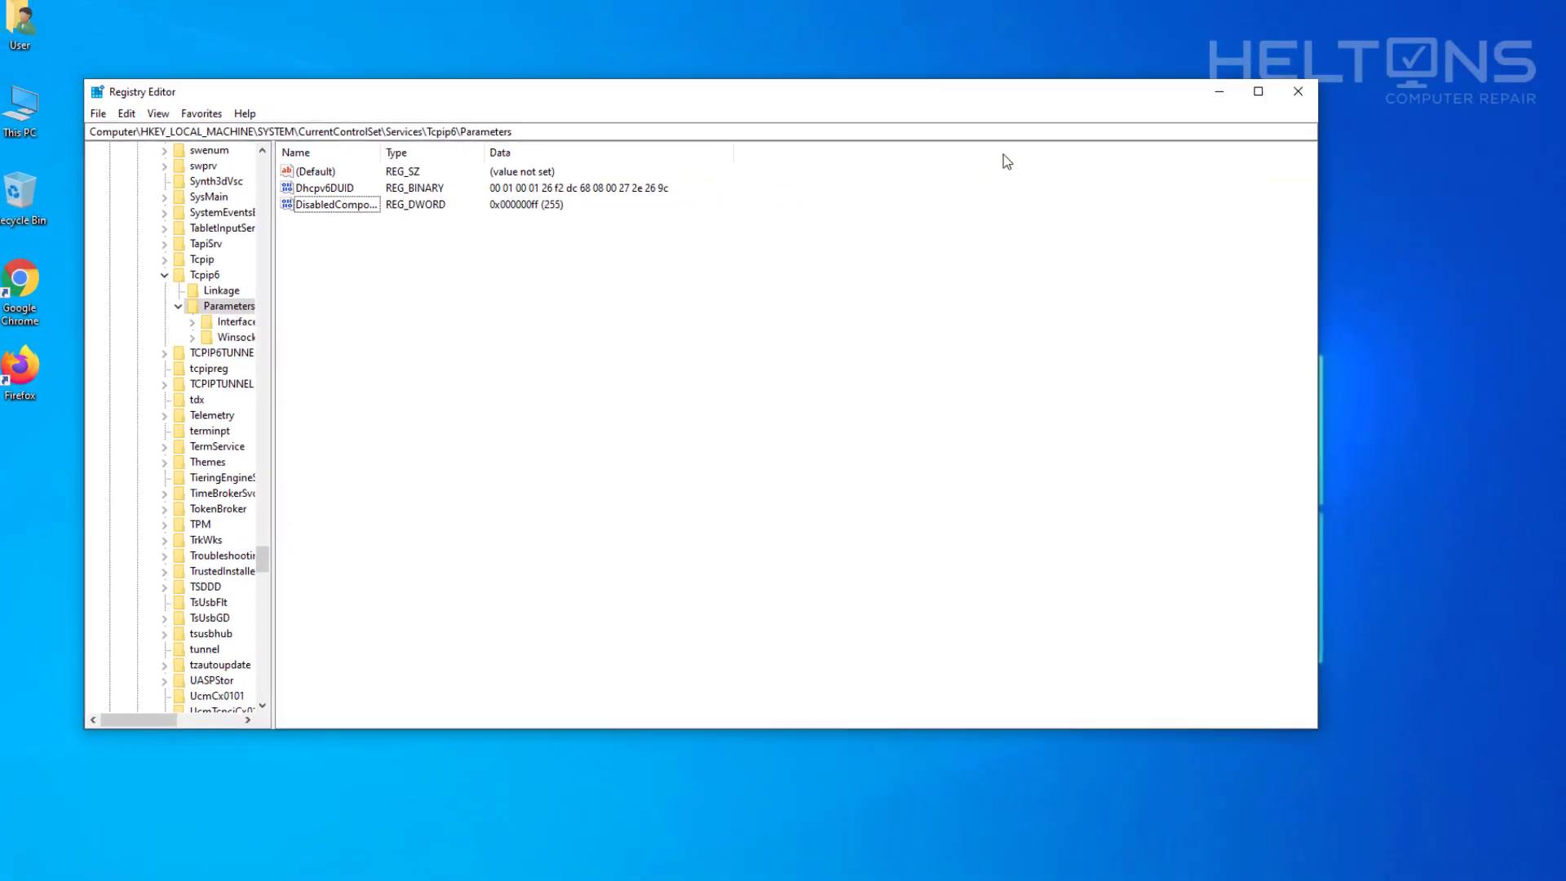
{"action": "left_click", "coordinate": [1231, 98]}
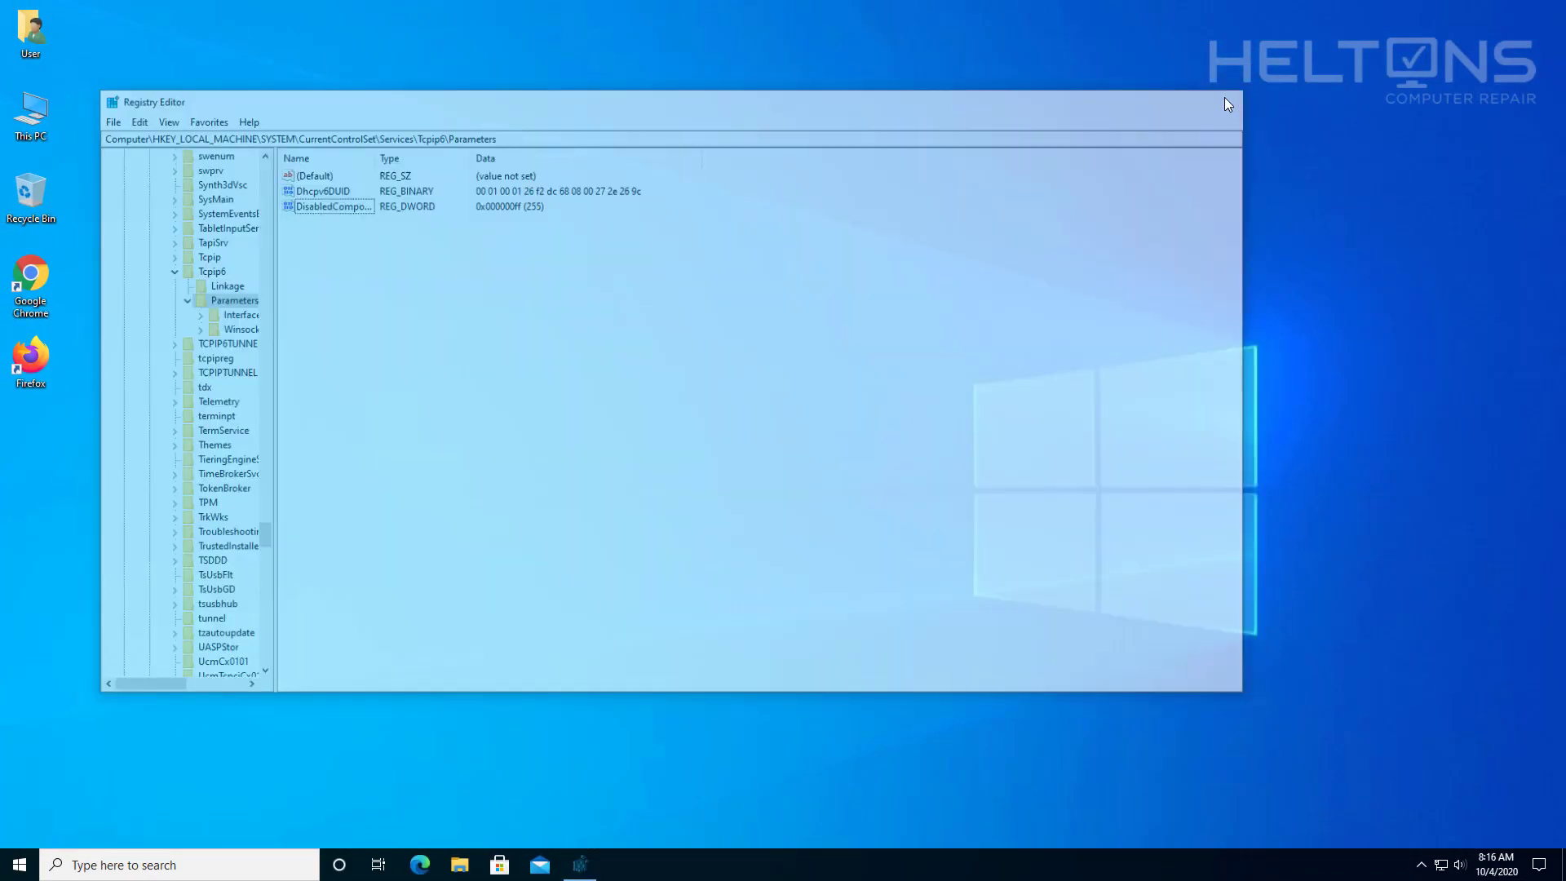
- Search for cmd and open Command Prompt with administrator rights, approving the elevation request
{"action": "key", "text": "super"}
{"action": "type", "text": "cmd"}
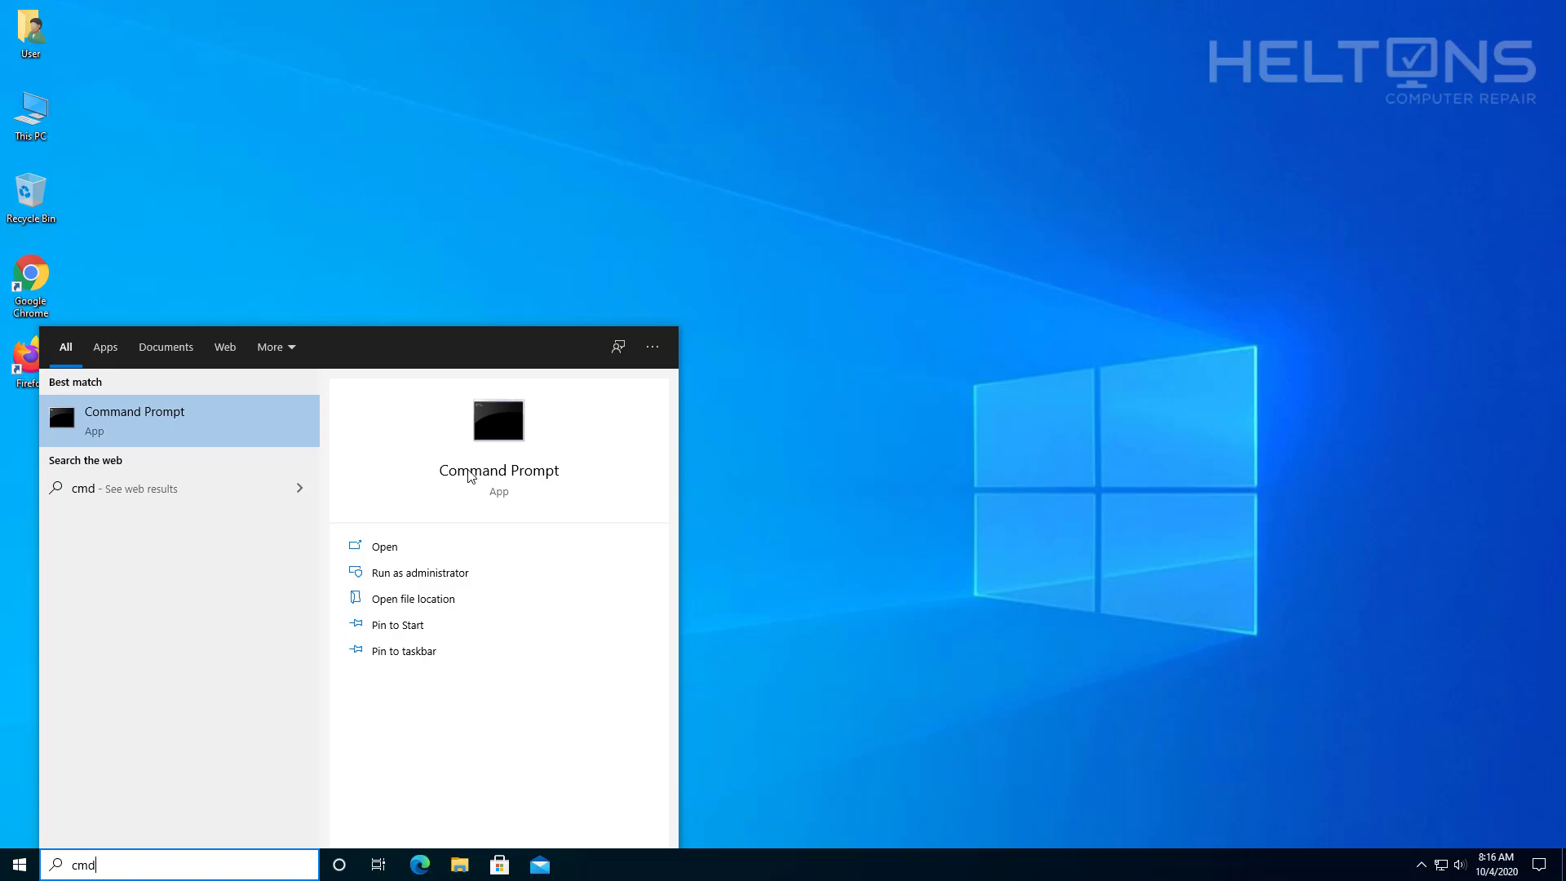
{"action": "key", "text": "ctrl+shift+Return"}
{"action": "left_click", "coordinate": [674, 528]}
{"action": "left_click", "coordinate": [703, 530]}
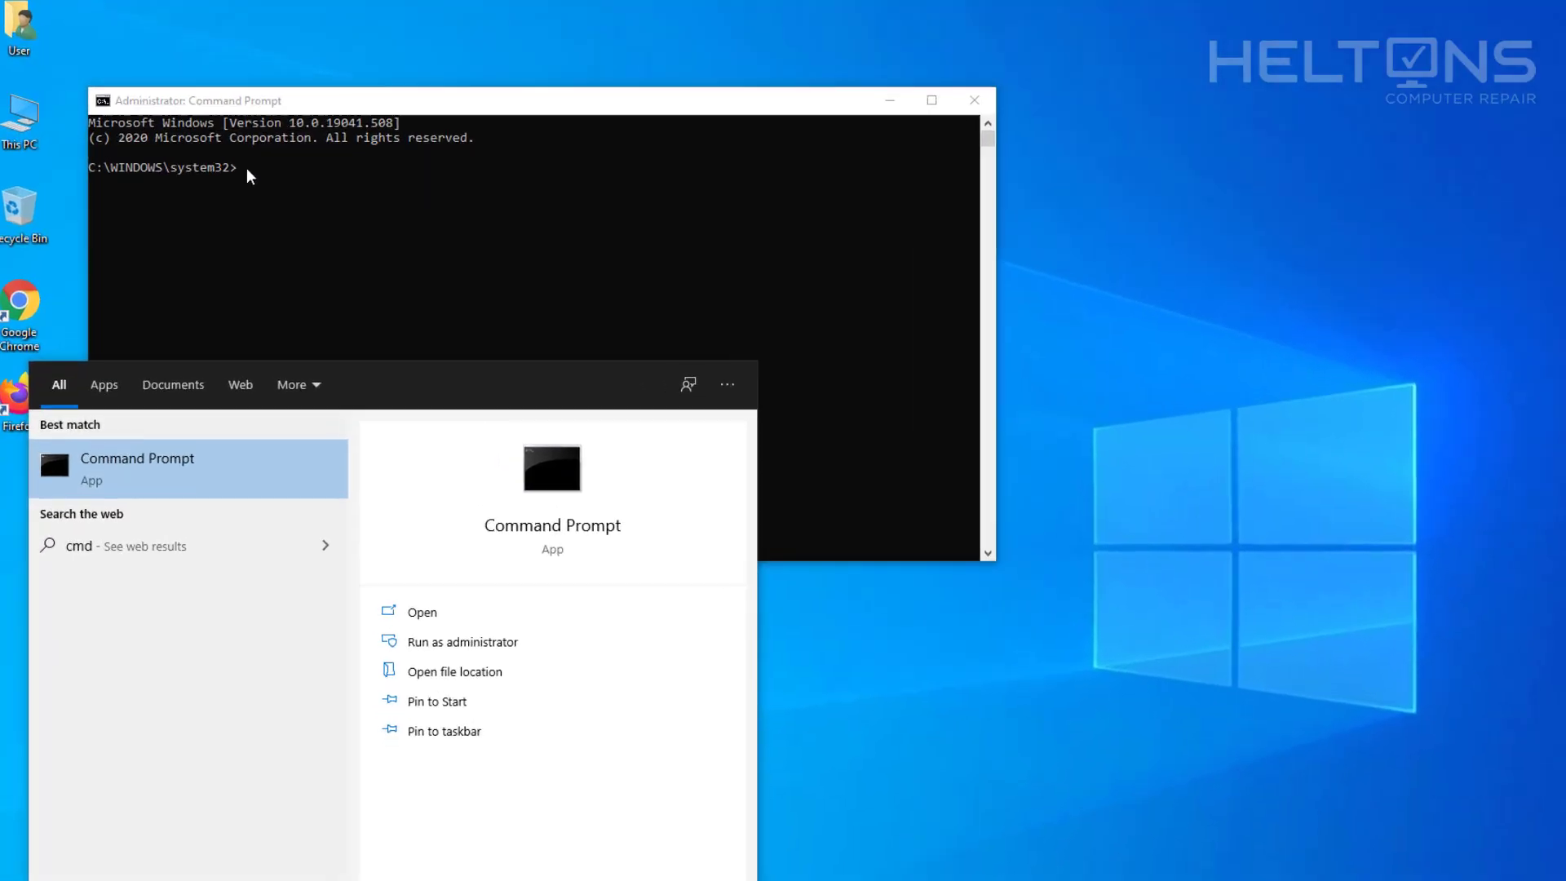
- Run ipconfig /all to examine the adapter's configuration before restarting, and close the Command Prompt window
{"action": "left_click", "coordinate": [236, 164]}
{"action": "type", "text": "ip"}
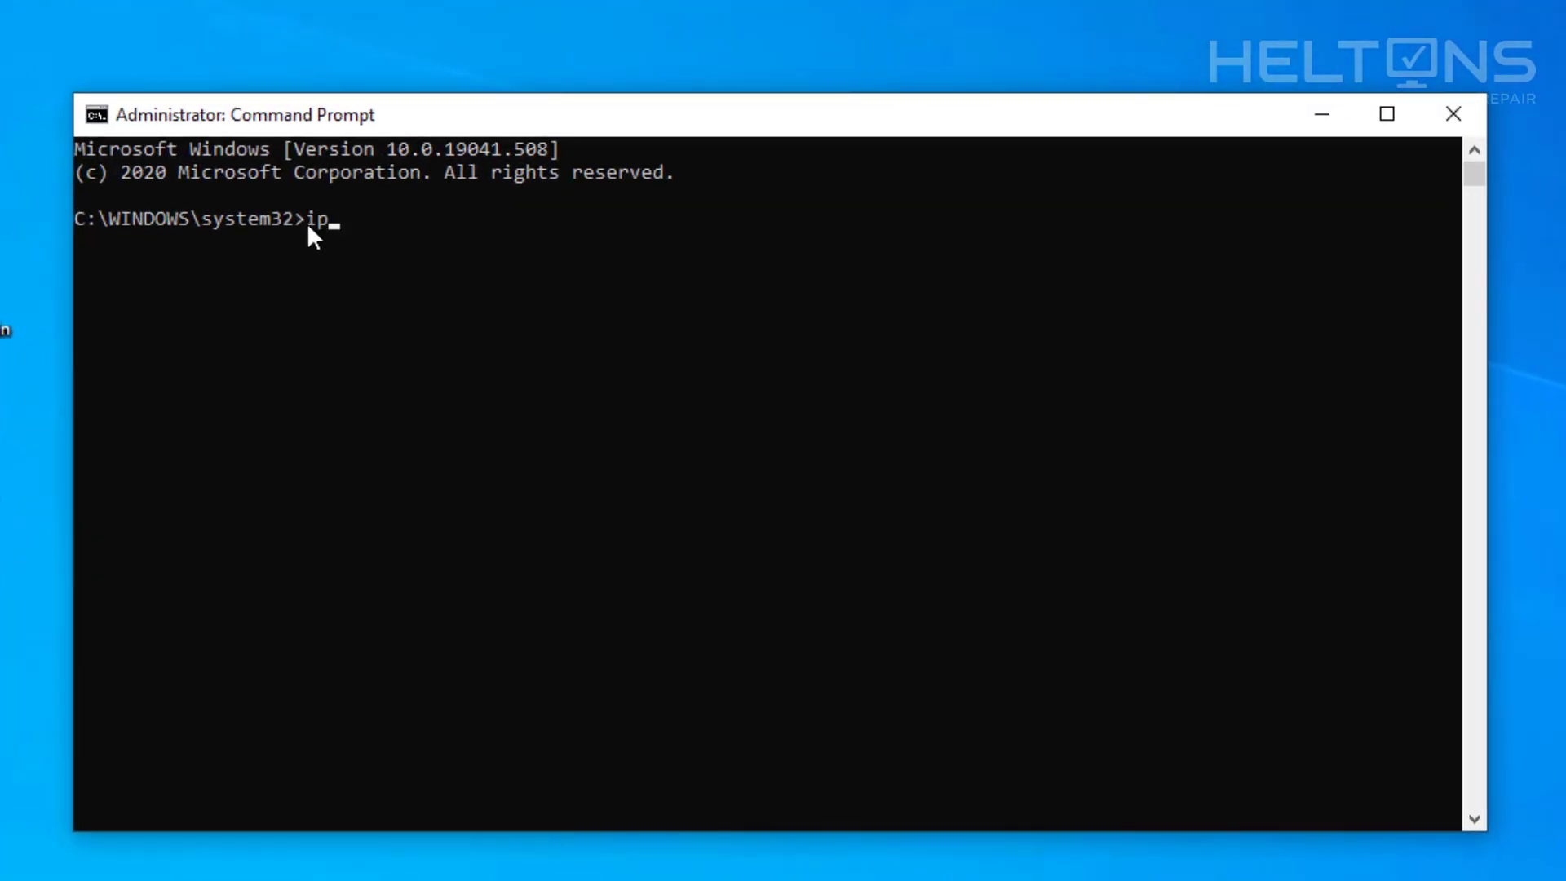
{"action": "type", "text": "config /all"}
{"action": "key", "text": "Return"}
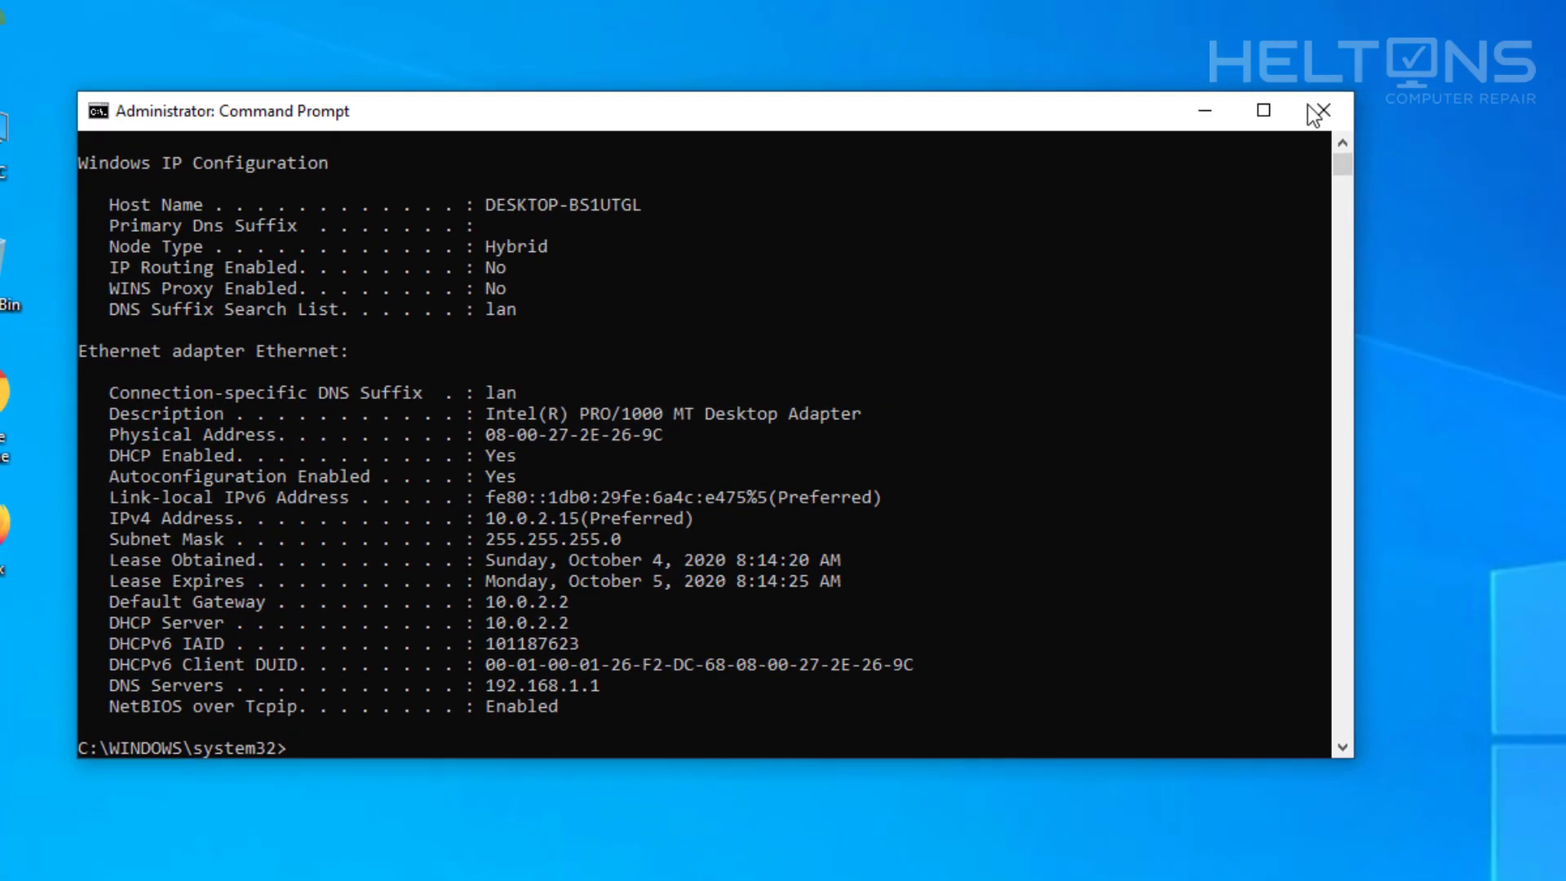
{"action": "left_click", "coordinate": [1314, 114]}
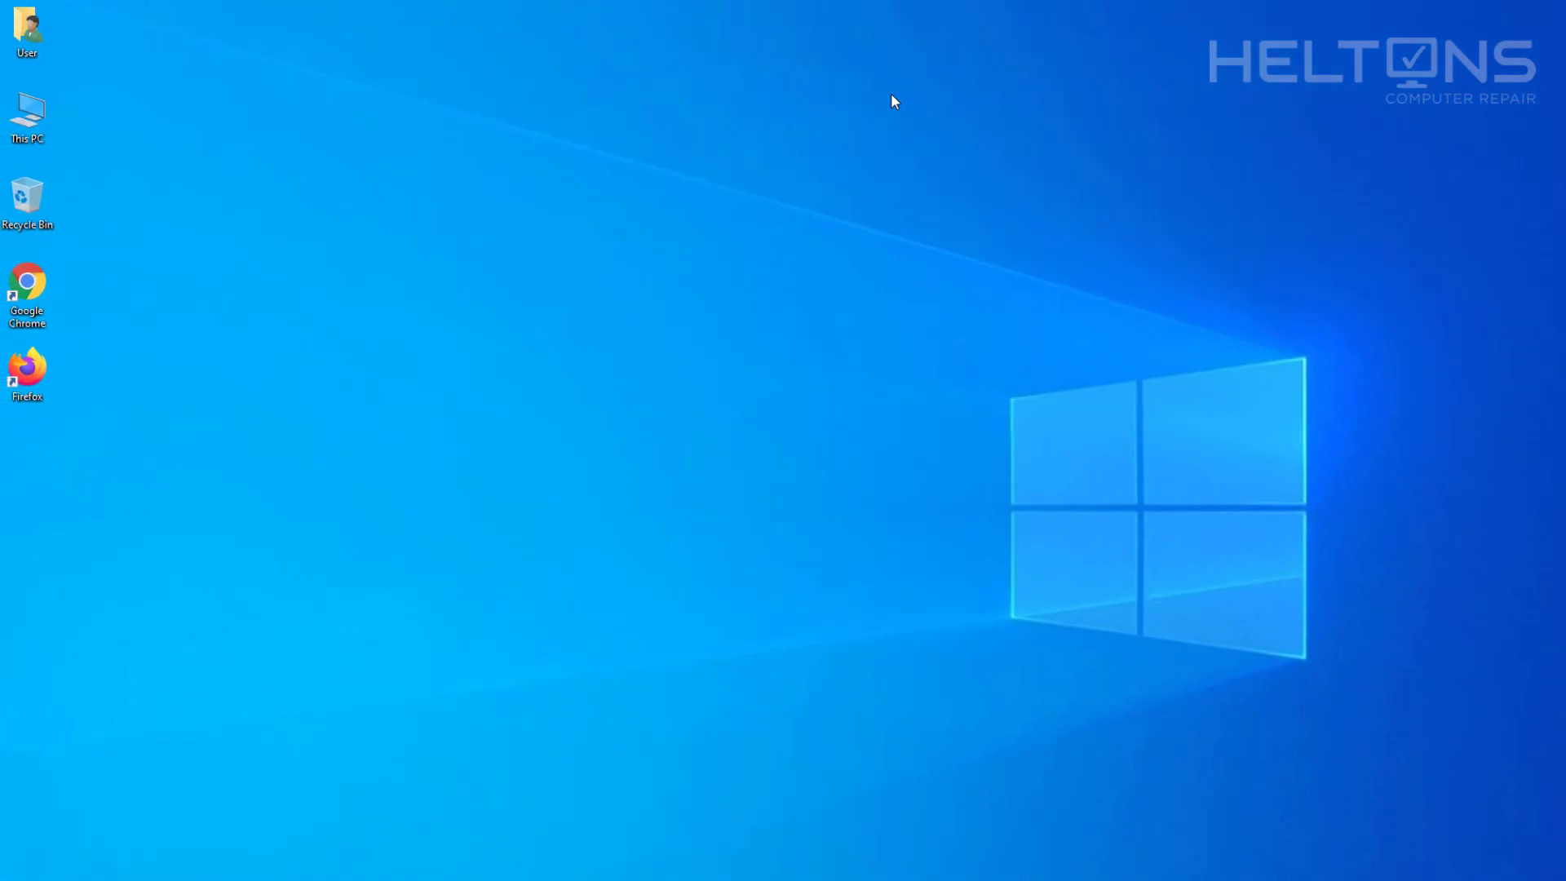
- Restart the computer to apply the DisabledComponents registry value
{"action": "left_click", "coordinate": [10, 858]}
{"action": "left_click", "coordinate": [16, 832]}
{"action": "left_click", "coordinate": [32, 786]}
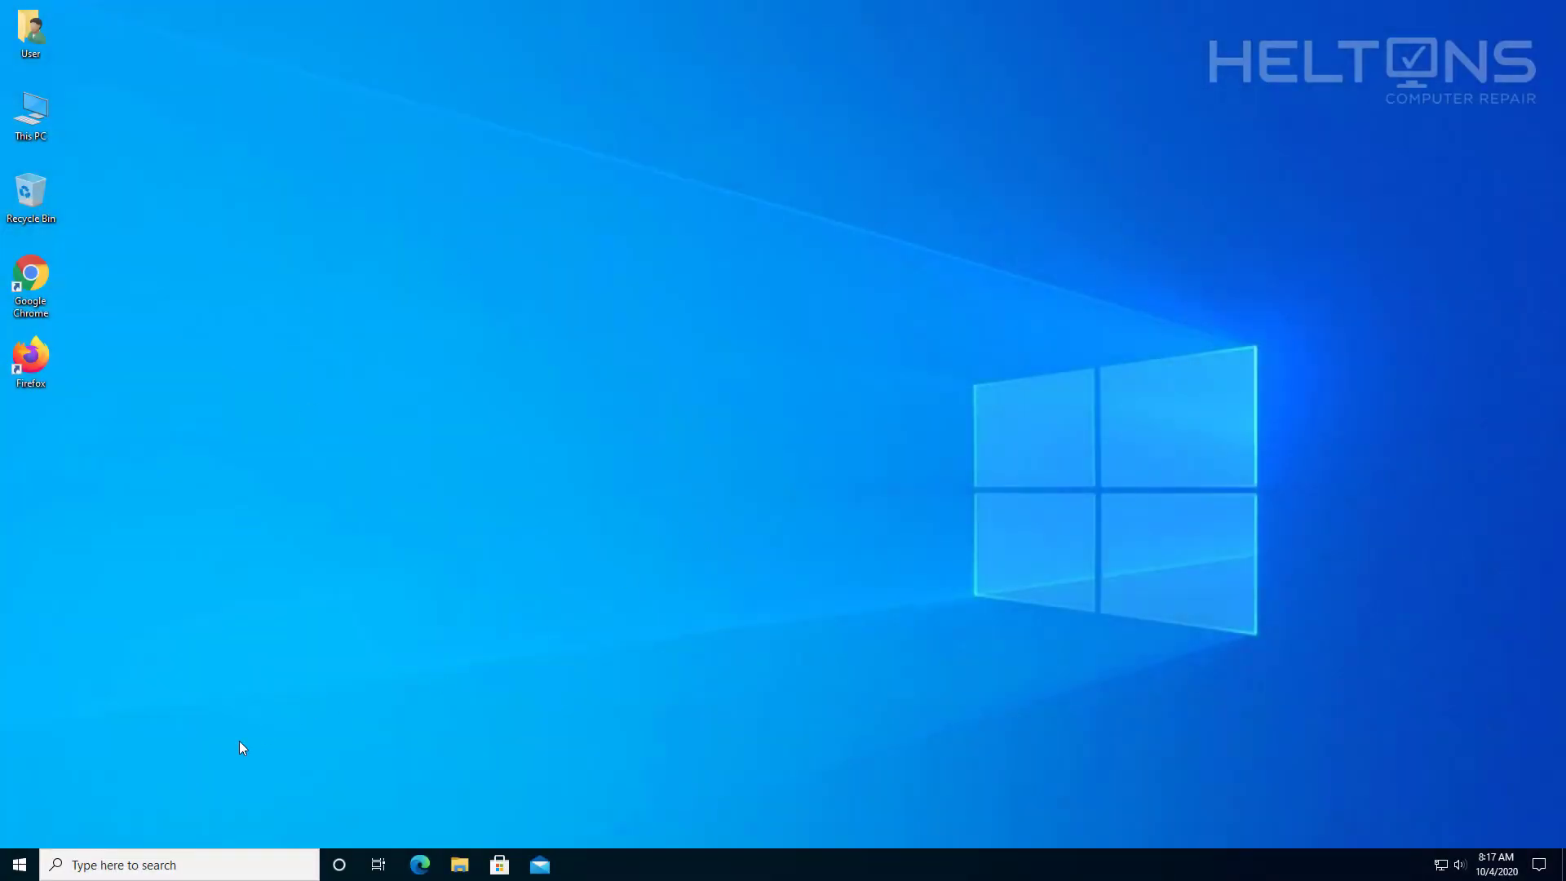
- Search for cmd and launch Command Prompt as administrator after the restart, approving the elevation request
{"action": "left_click", "coordinate": [22, 863]}
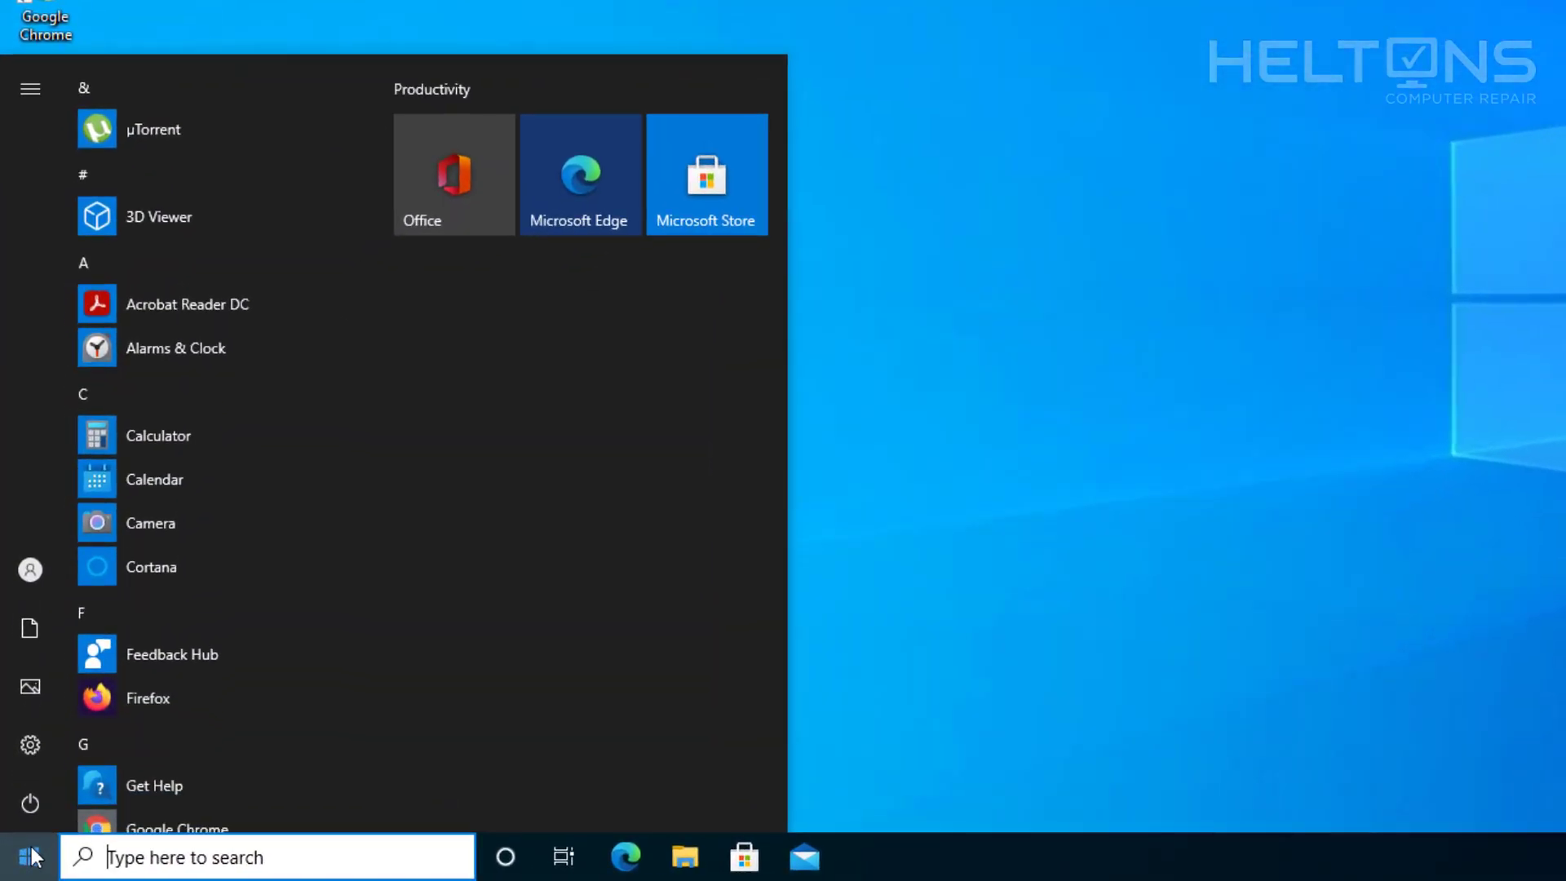
{"action": "type", "text": "cmd"}
{"action": "key", "text": "ctrl+shift+Return"}
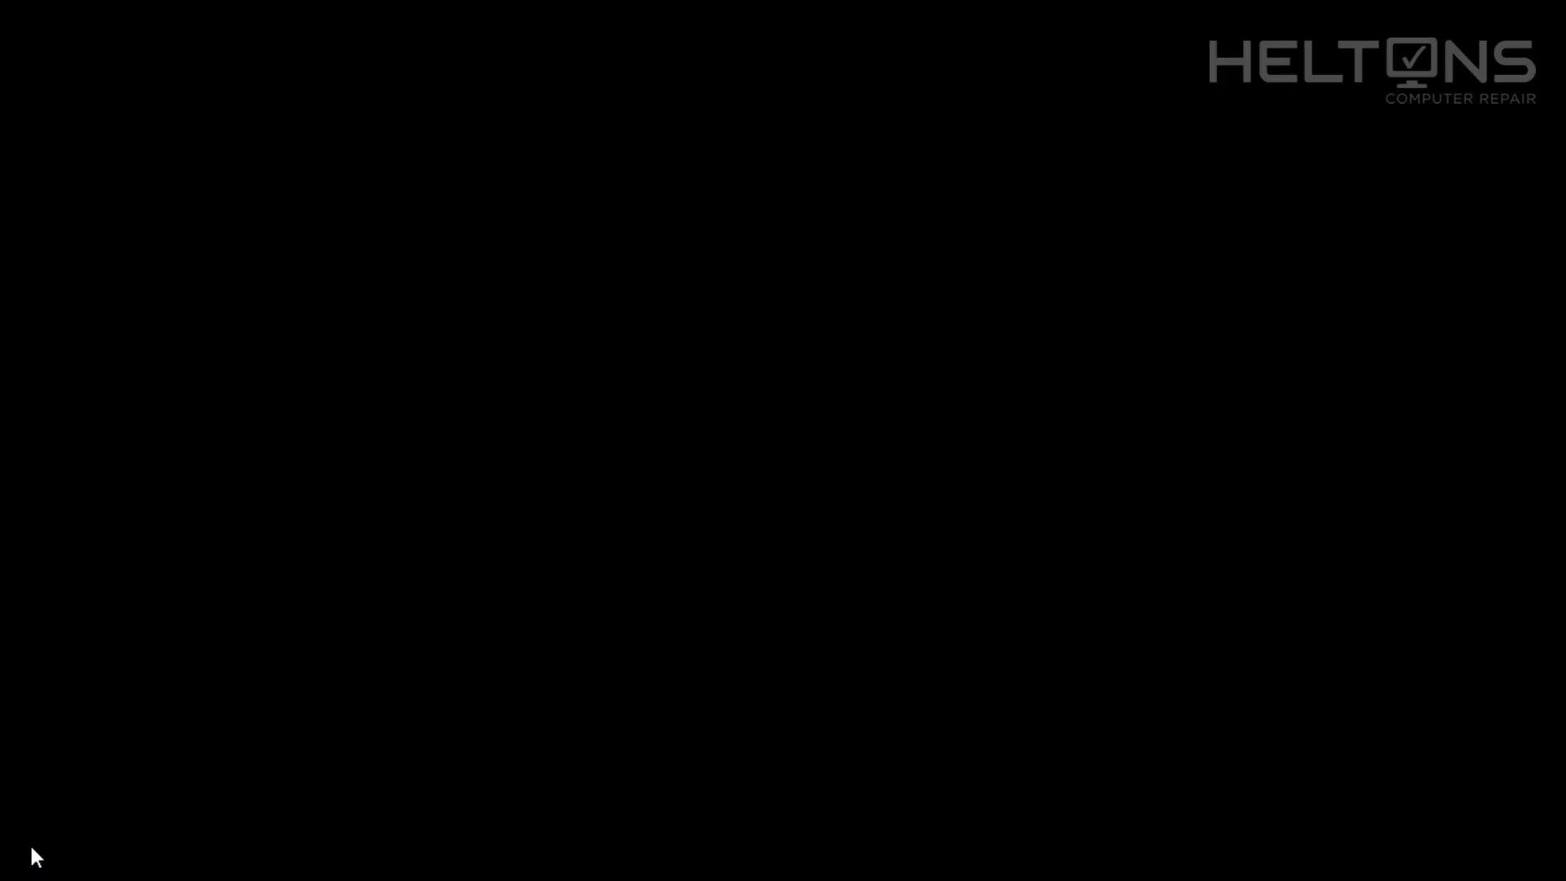
{"action": "left_click", "coordinate": [719, 575]}
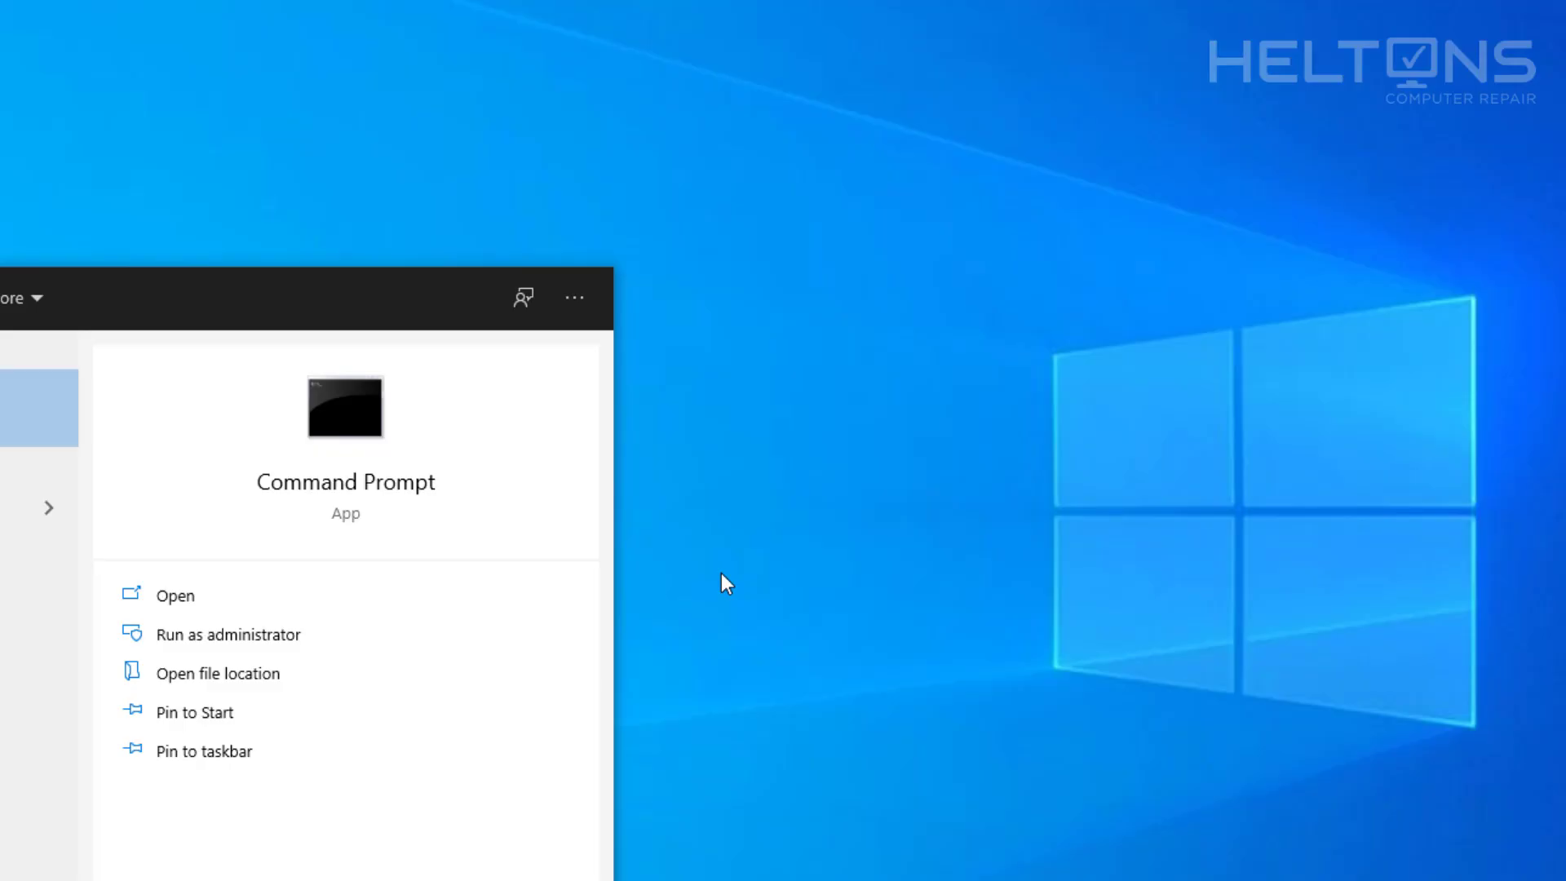
{"action": "left_click", "coordinate": [525, 210]}
- Run ipconfig /all in the administrator Command Prompt to check the Ethernet adapter for IPv6 entries
{"action": "left_click", "coordinate": [304, 214]}
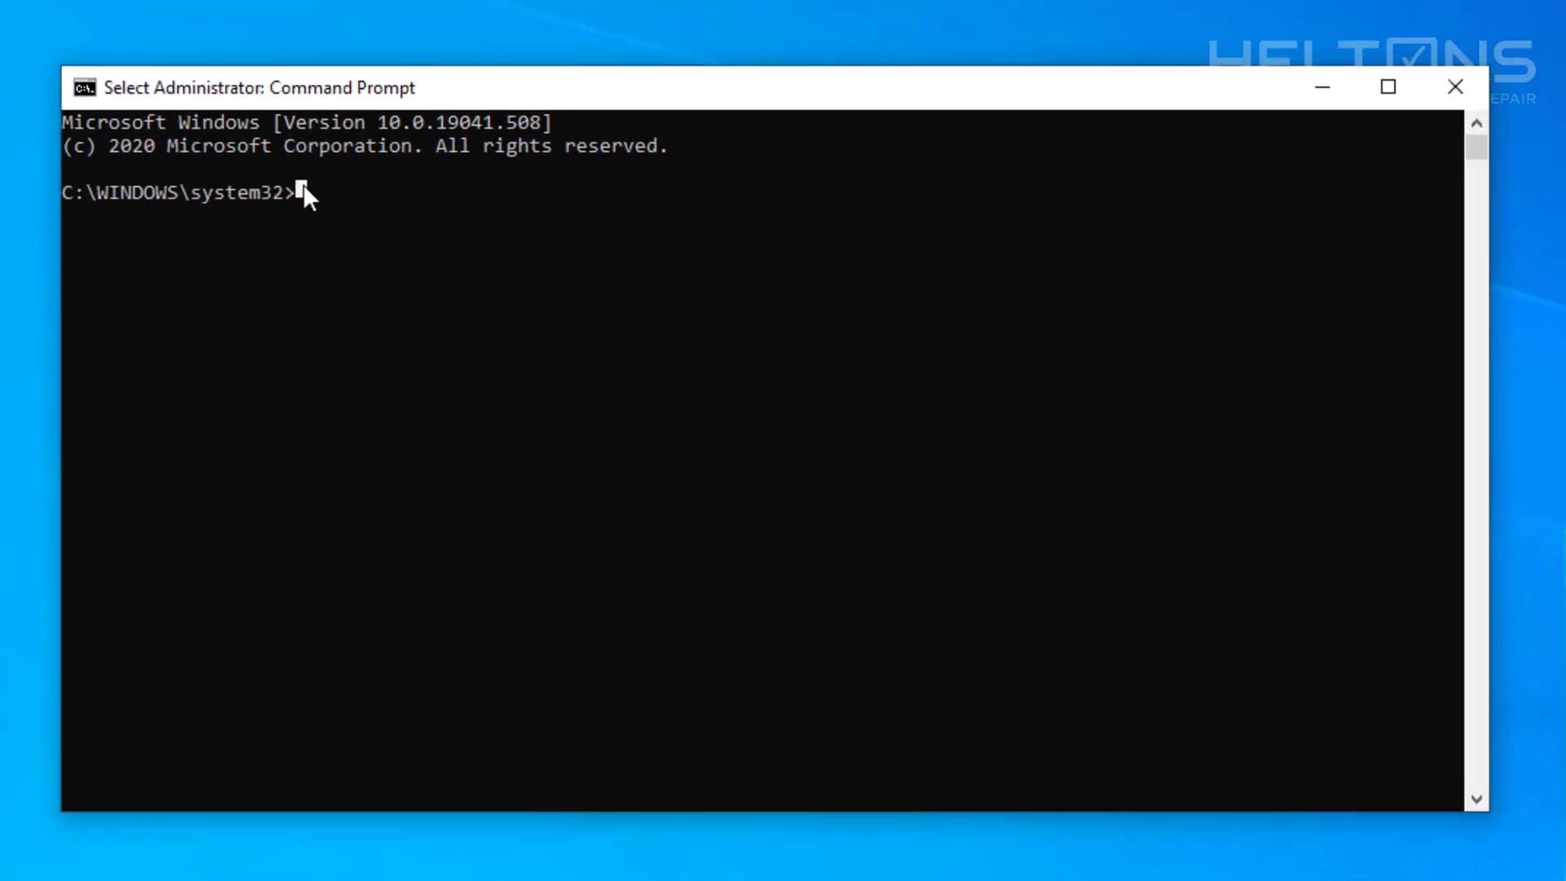
{"action": "type", "text": "ipconfdif"}
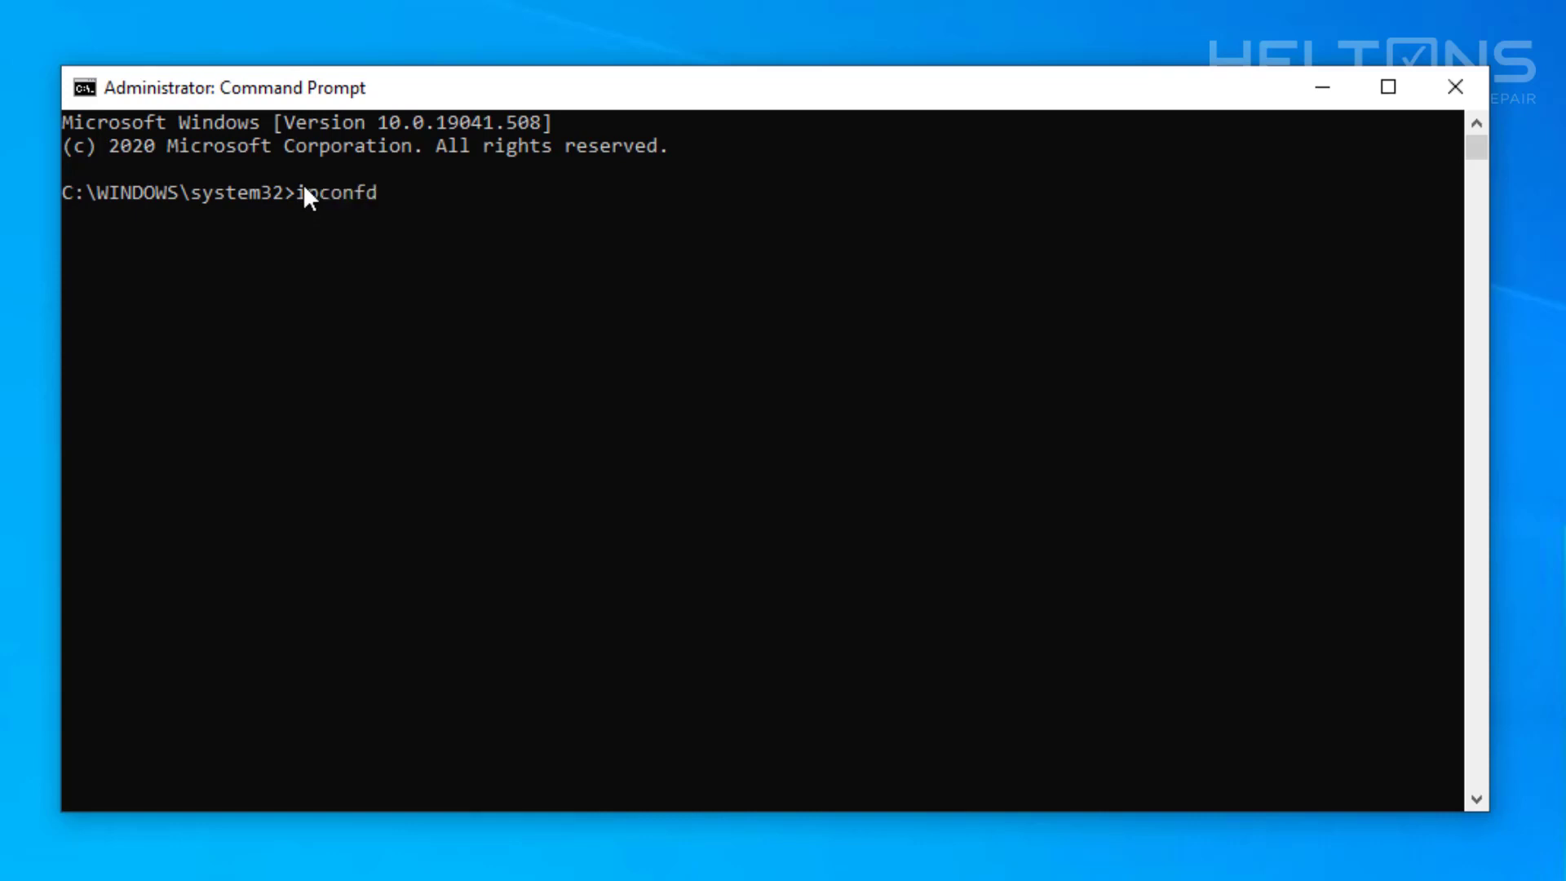
{"action": "key", "text": "BackSpace"}
{"action": "key", "text": "BackSpace"}
{"action": "key", "text": "BackSpace"}
{"action": "type", "text": "ig /all"}
{"action": "key", "text": "Return"}
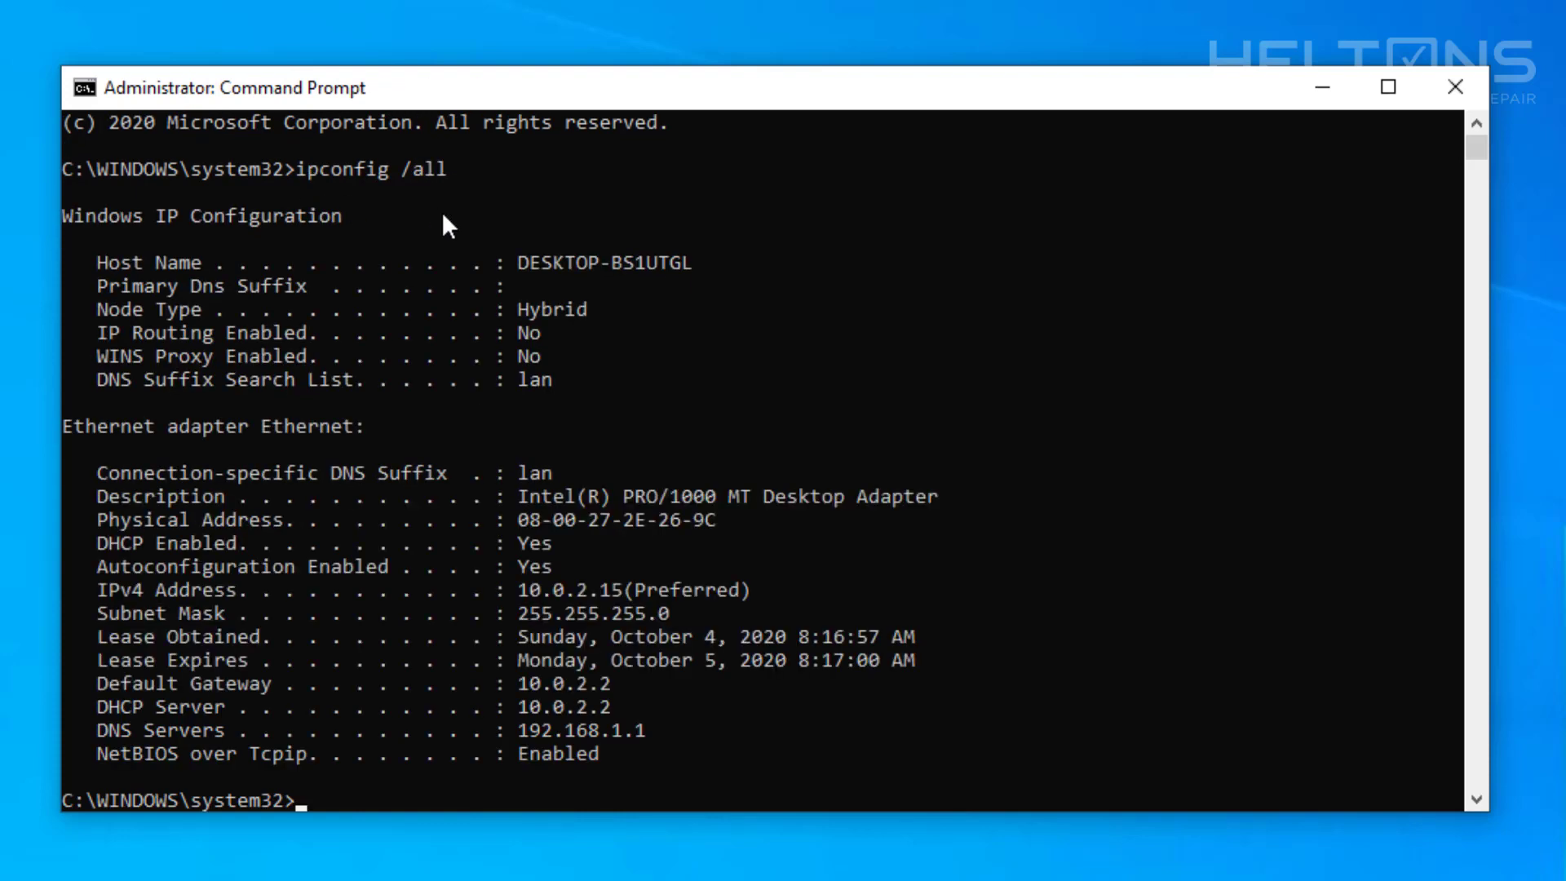
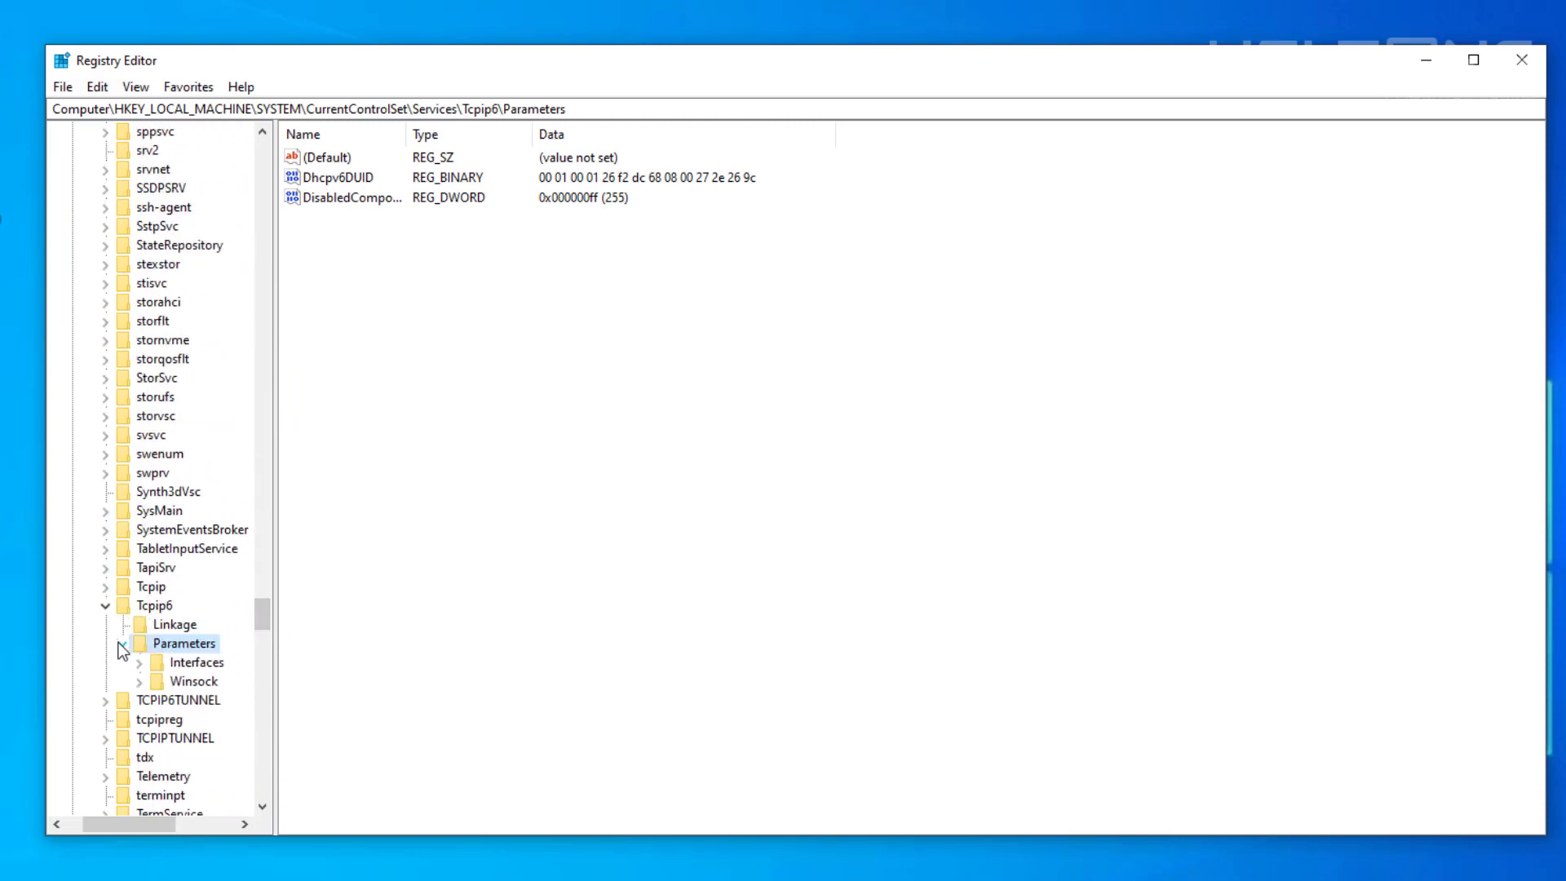
- Collapse the expanded registry keys from Tcpip6 Parameters up to HKEY_LOCAL_MACHINE and select the Computer root
{"action": "left_click", "coordinate": [122, 644]}
{"action": "left_click", "coordinate": [105, 605]}
{"action": "left_click_drag", "start_coordinate": [120, 821], "coordinate": [75, 827]}
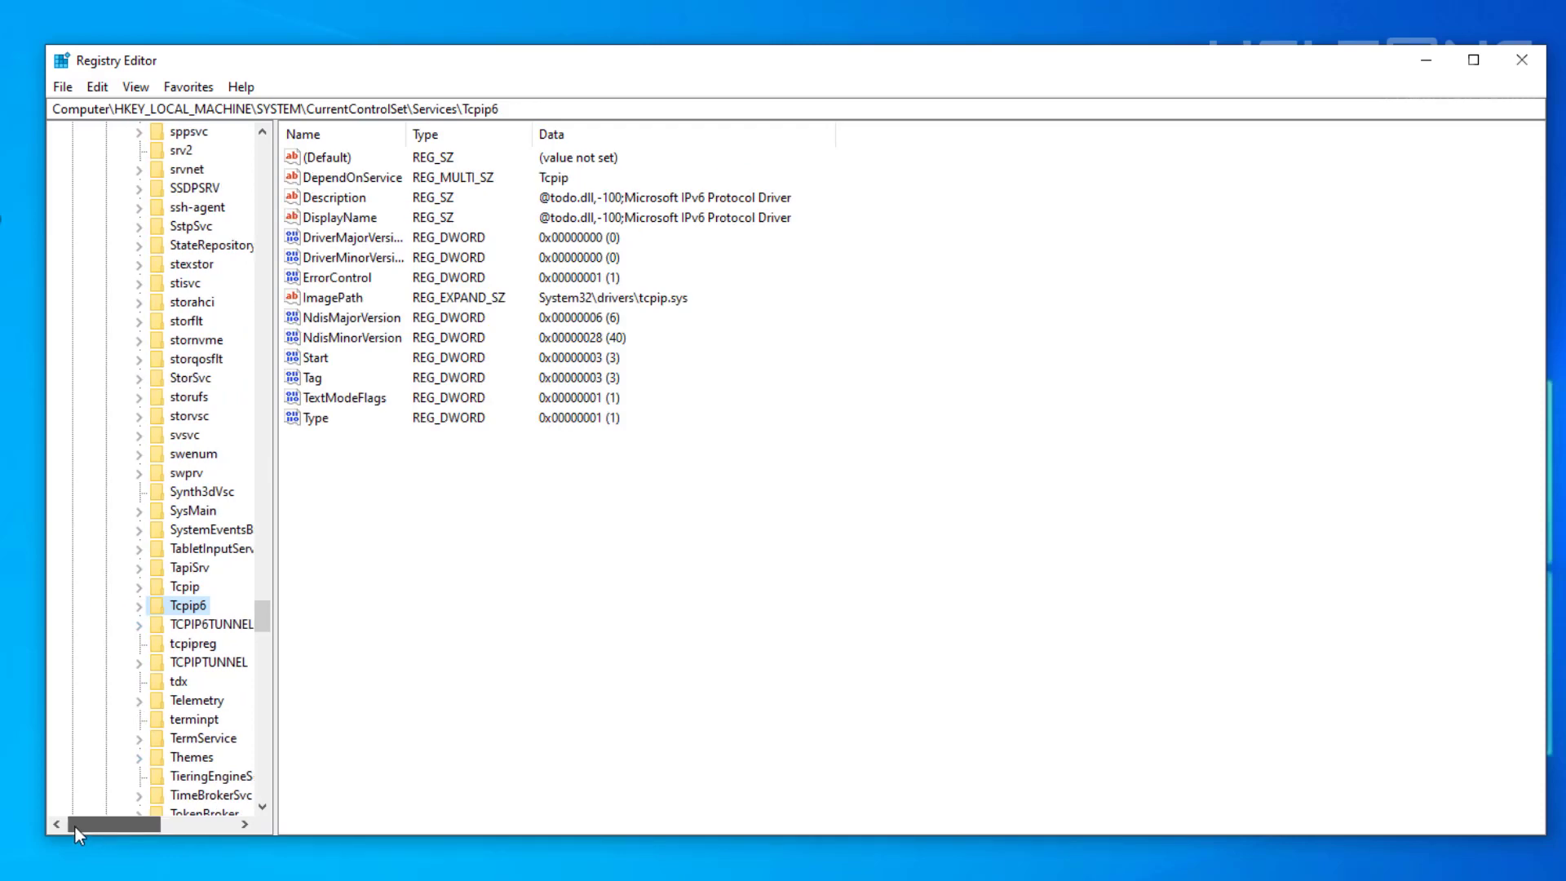
{"action": "left_click_drag", "start_coordinate": [259, 618], "coordinate": [253, 155]}
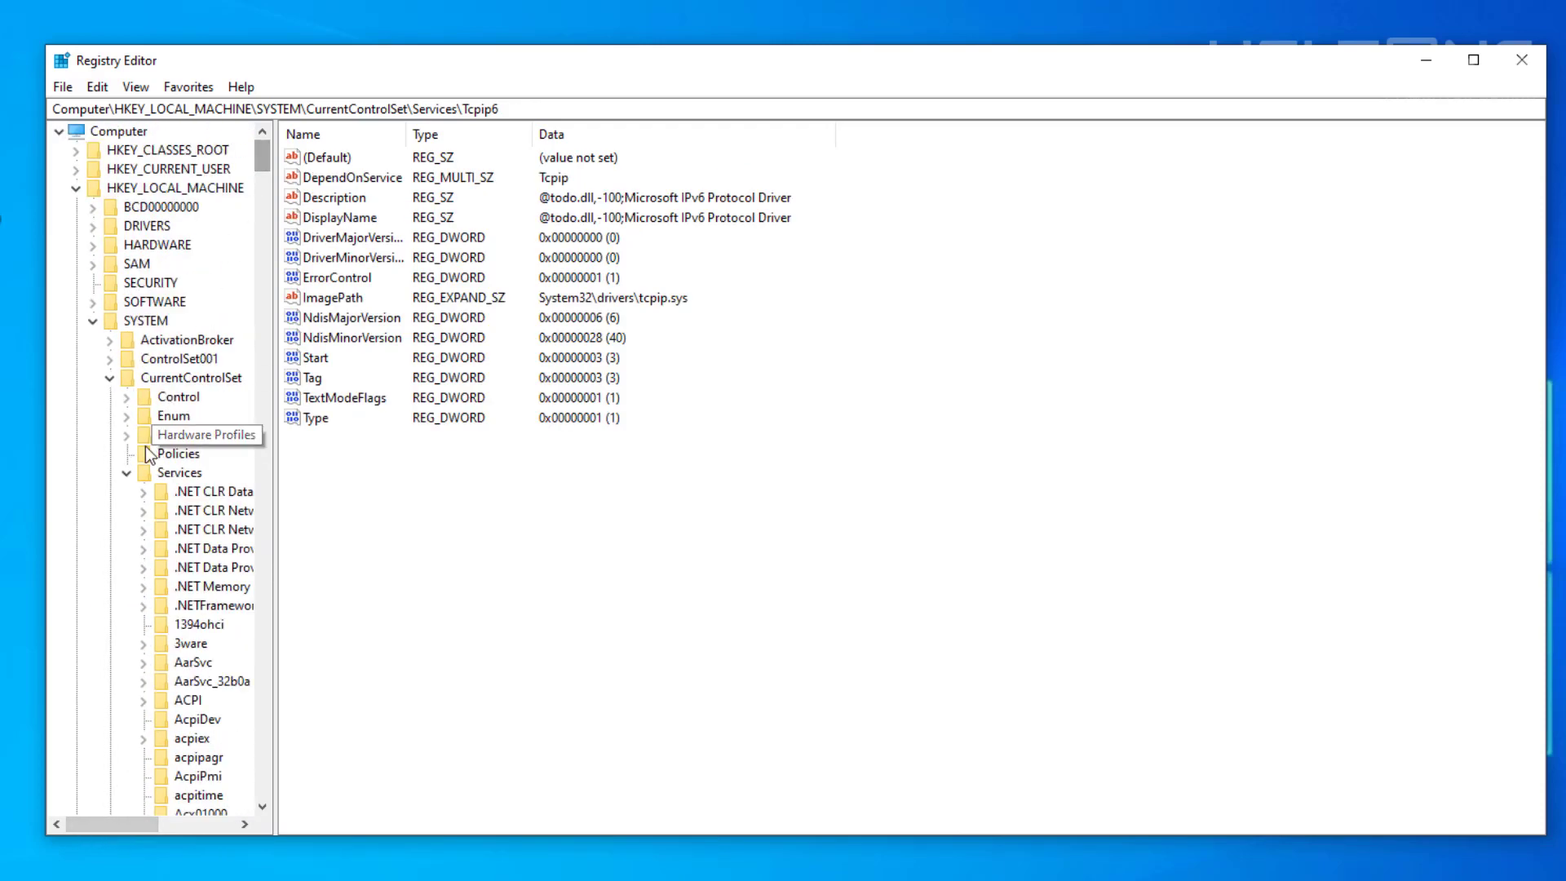
{"action": "left_click", "coordinate": [126, 472]}
{"action": "left_click", "coordinate": [109, 378]}
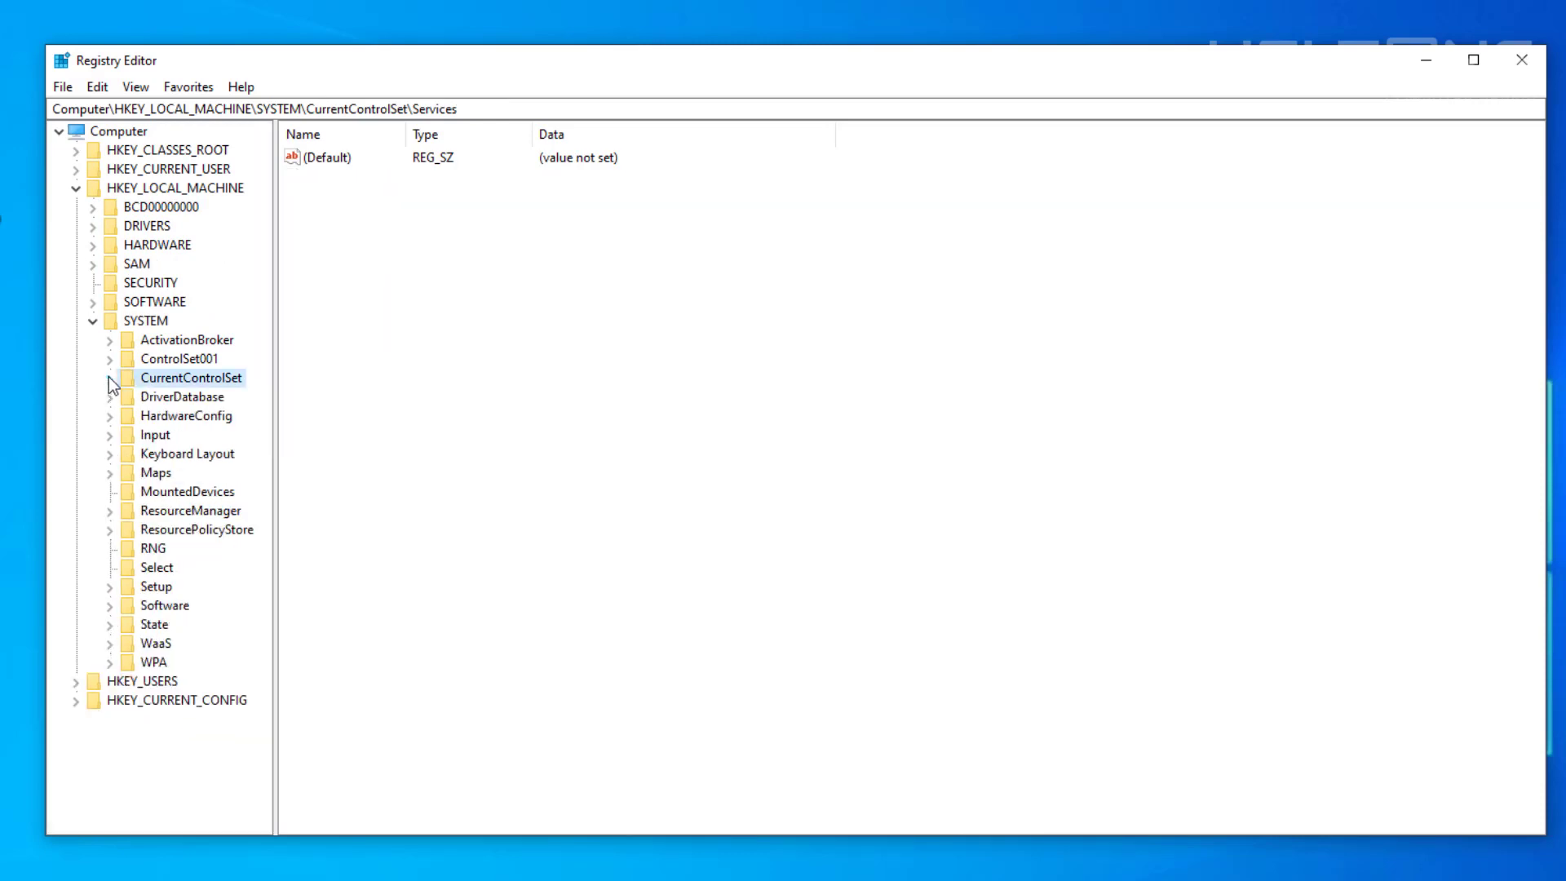
{"action": "left_click", "coordinate": [93, 320]}
{"action": "left_click", "coordinate": [76, 188]}
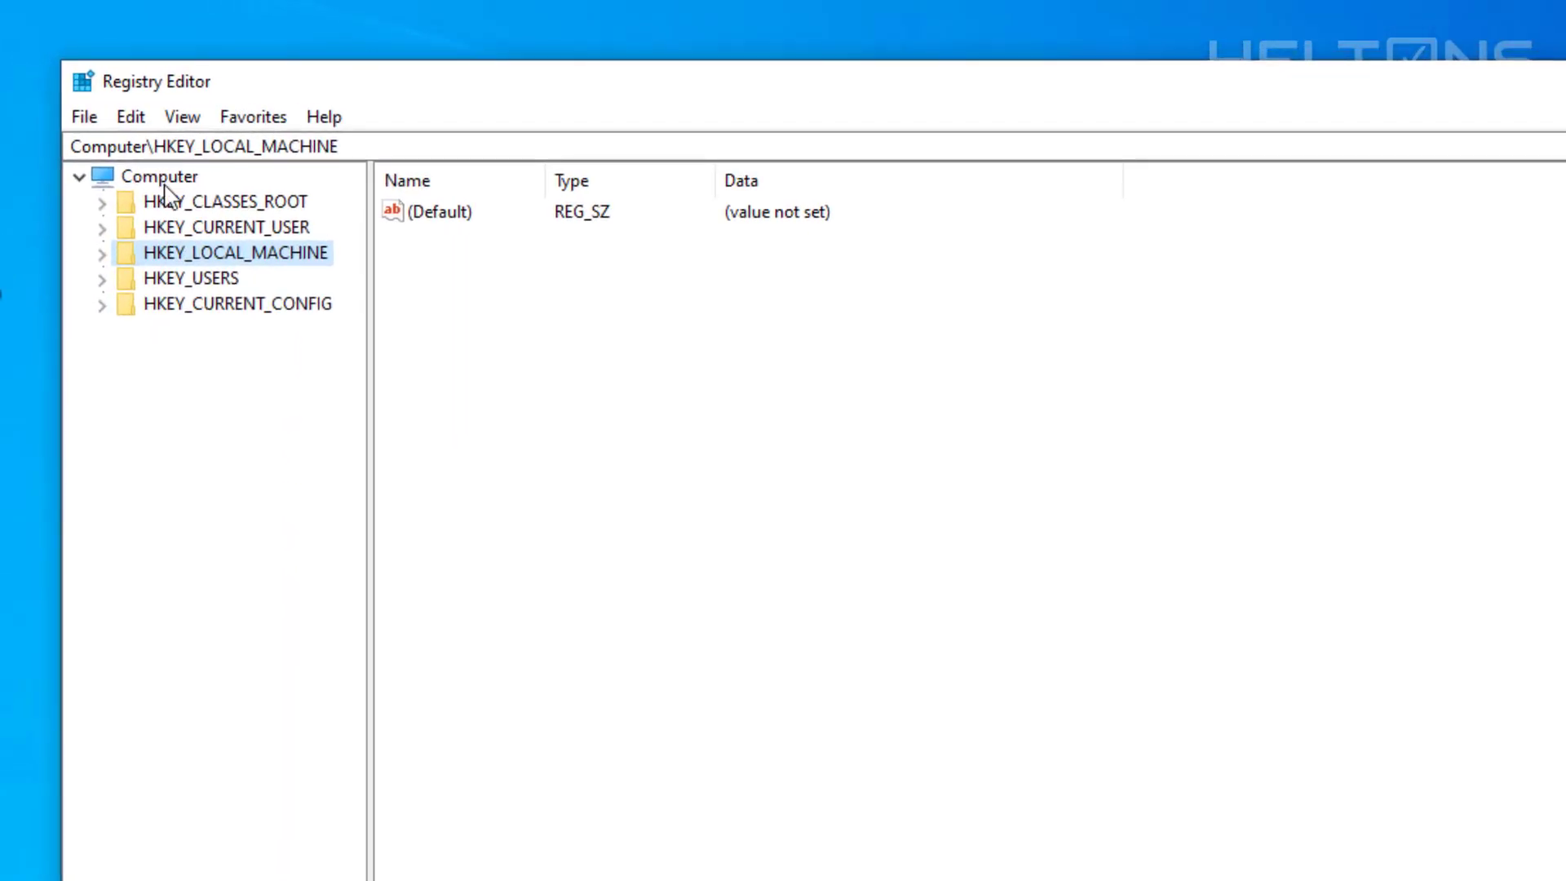
{"action": "left_click", "coordinate": [164, 175]}
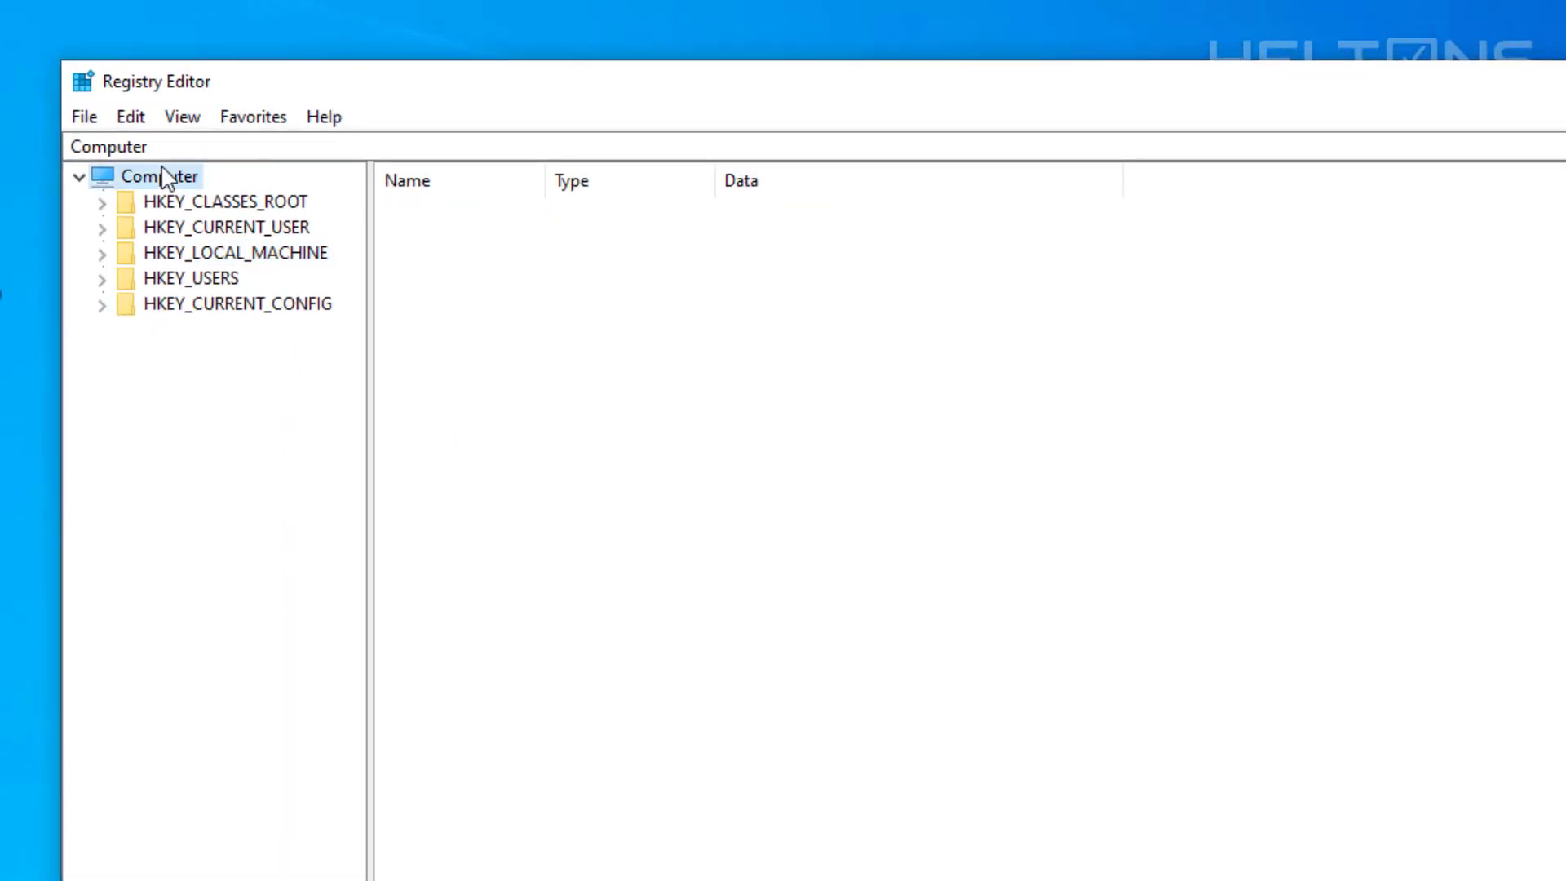
- Expand the registry path HKEY_LOCAL_MACHINE\SYSTEM\CurrentControlSet\Services
{"action": "left_click", "coordinate": [103, 254]}
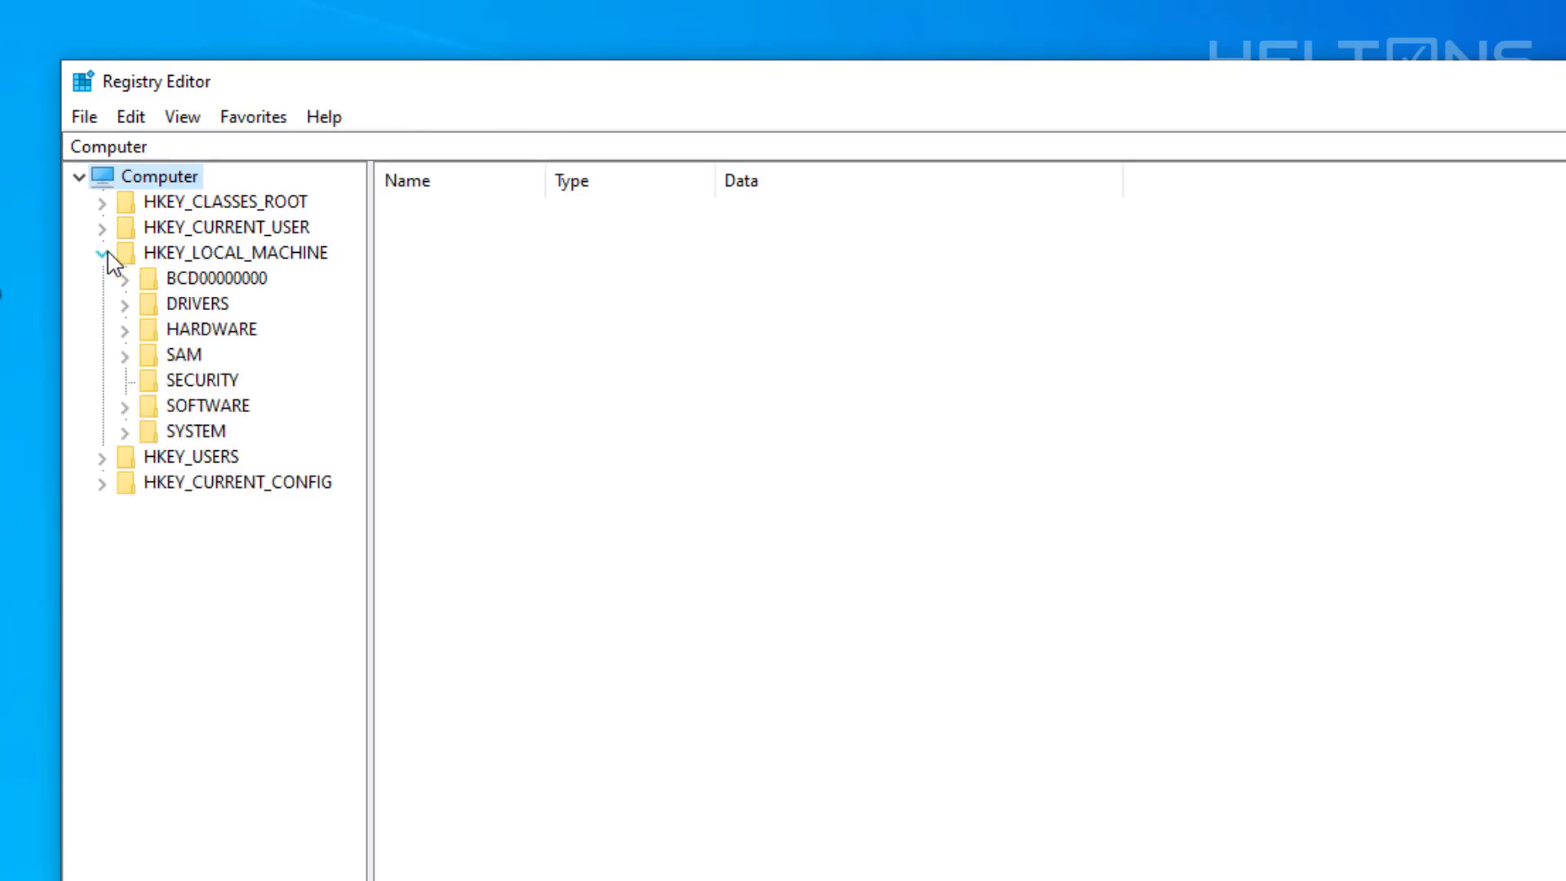
{"action": "left_click", "coordinate": [157, 412]}
{"action": "double_click", "coordinate": [163, 436]}
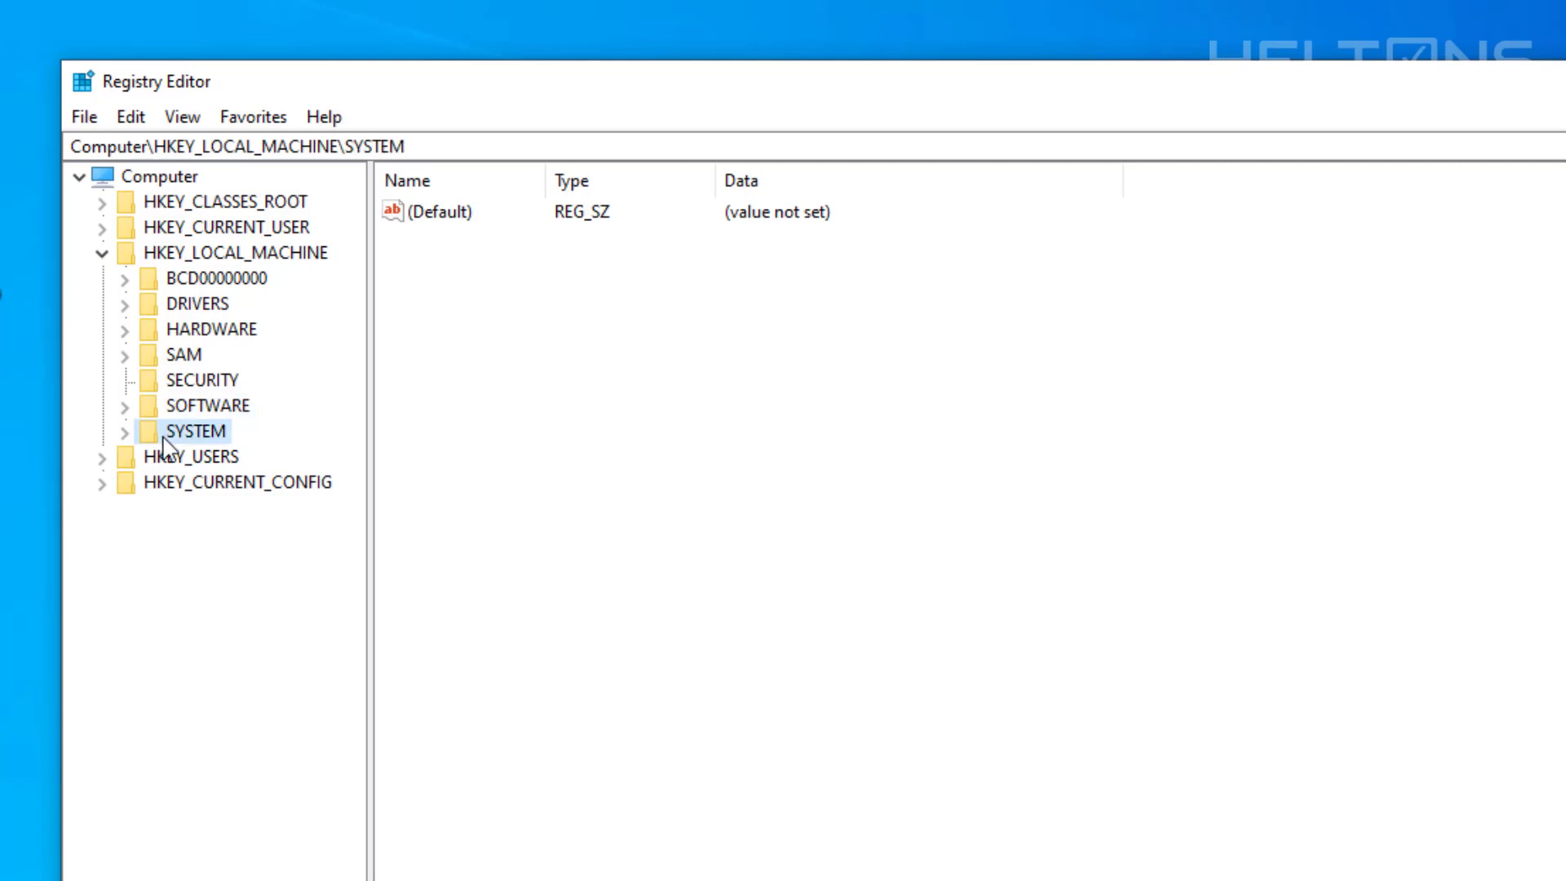
{"action": "double_click", "coordinate": [196, 507]}
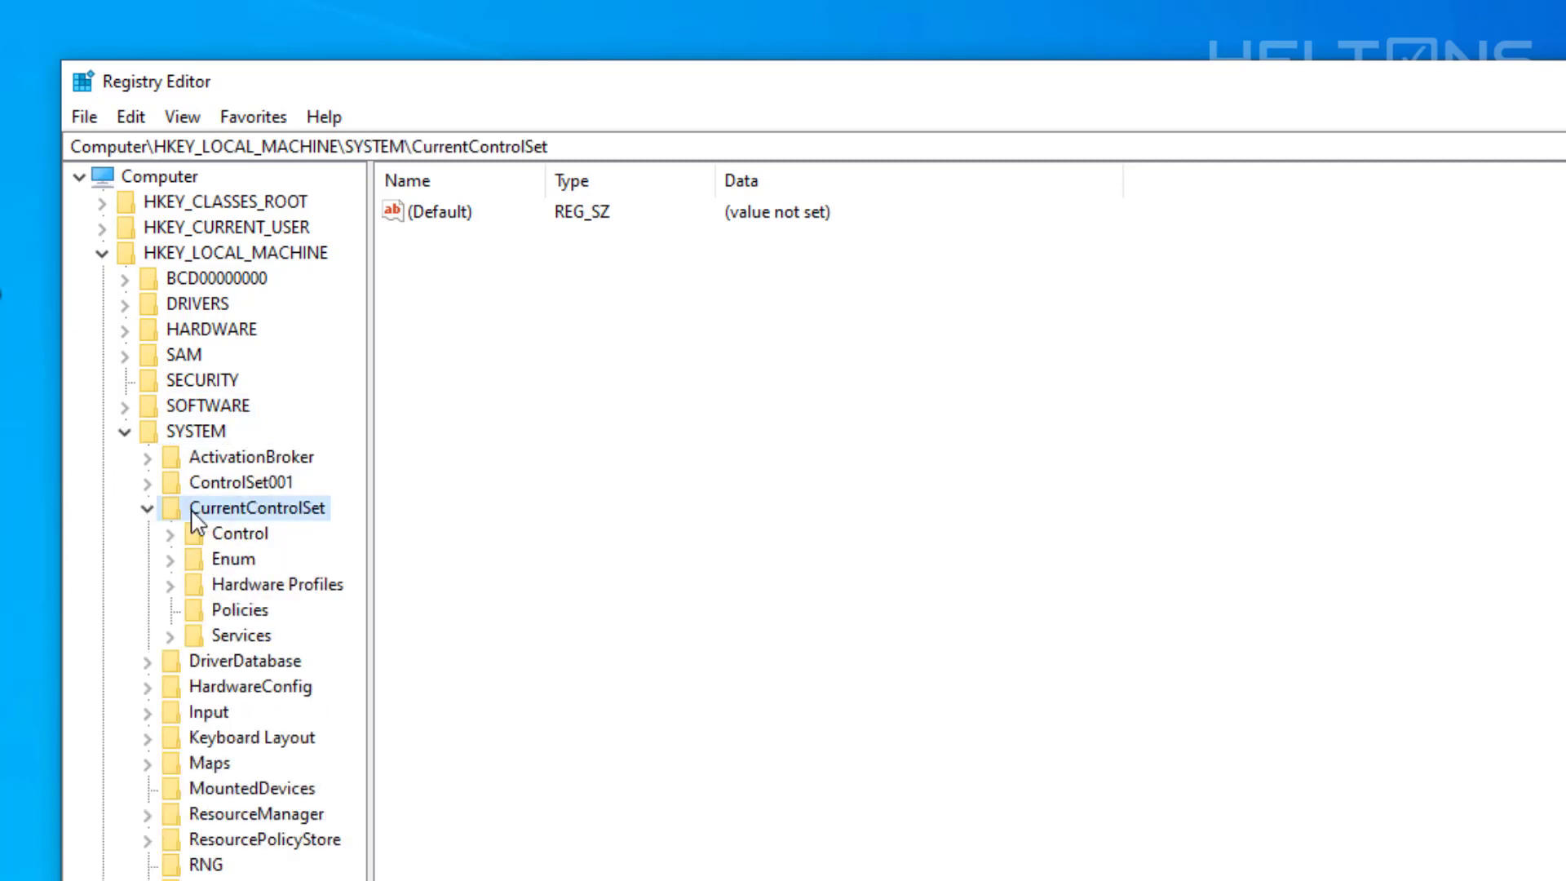
{"action": "double_click", "coordinate": [217, 636]}
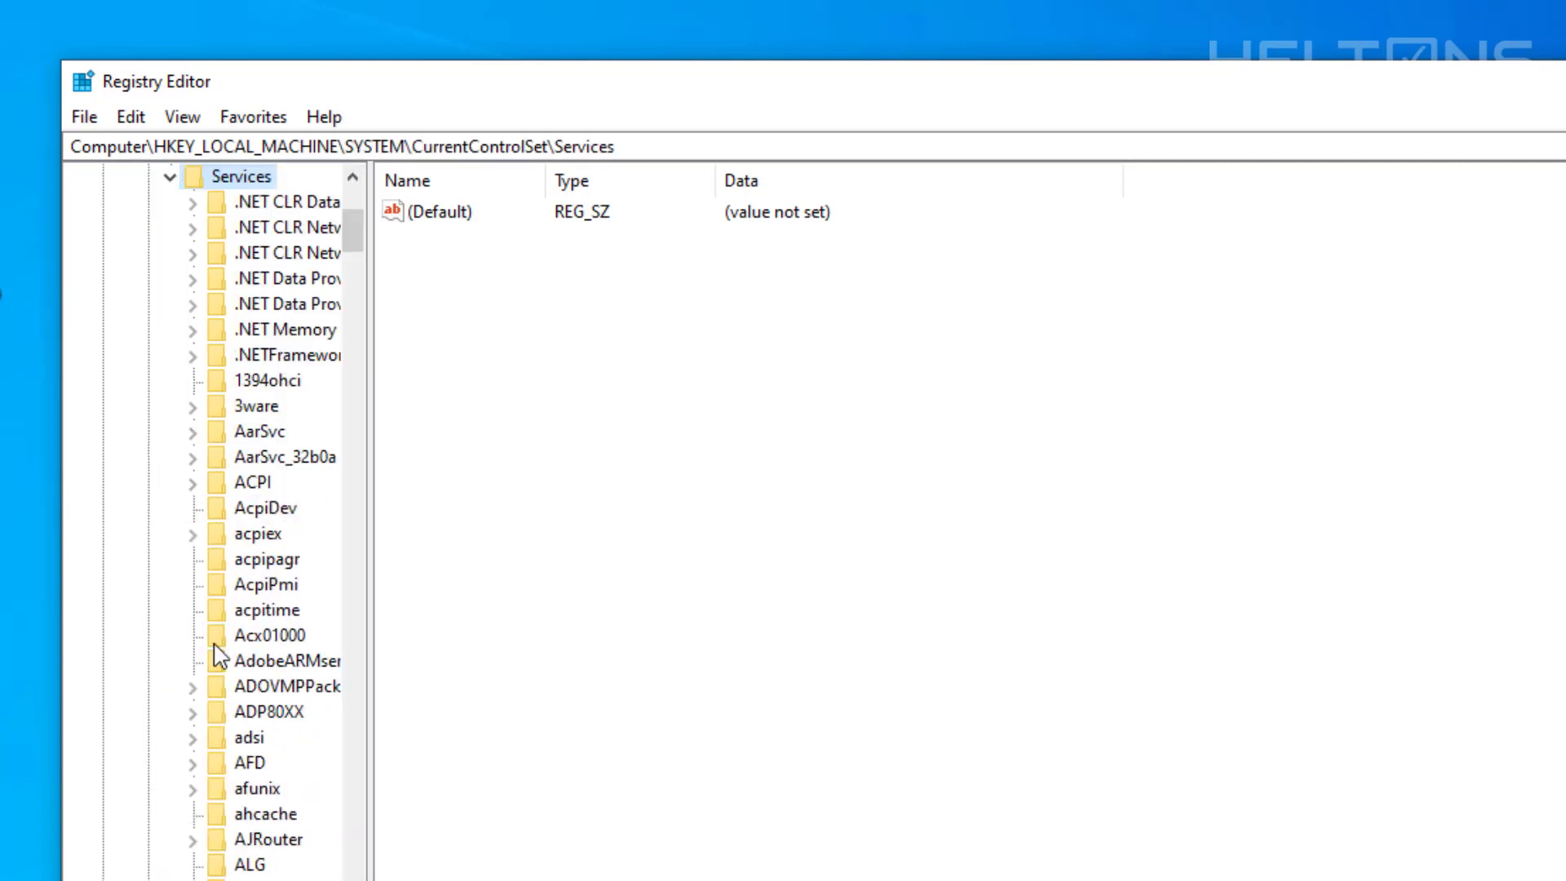
- Find the Tcpip6 key under Services, expand it, and select its Parameters subkey
{"action": "scroll", "coordinate": [236, 678], "scroll_direction": "down", "scroll_amount": 4}
{"action": "left_click", "coordinate": [238, 662]}
{"action": "key", "text": "t"}
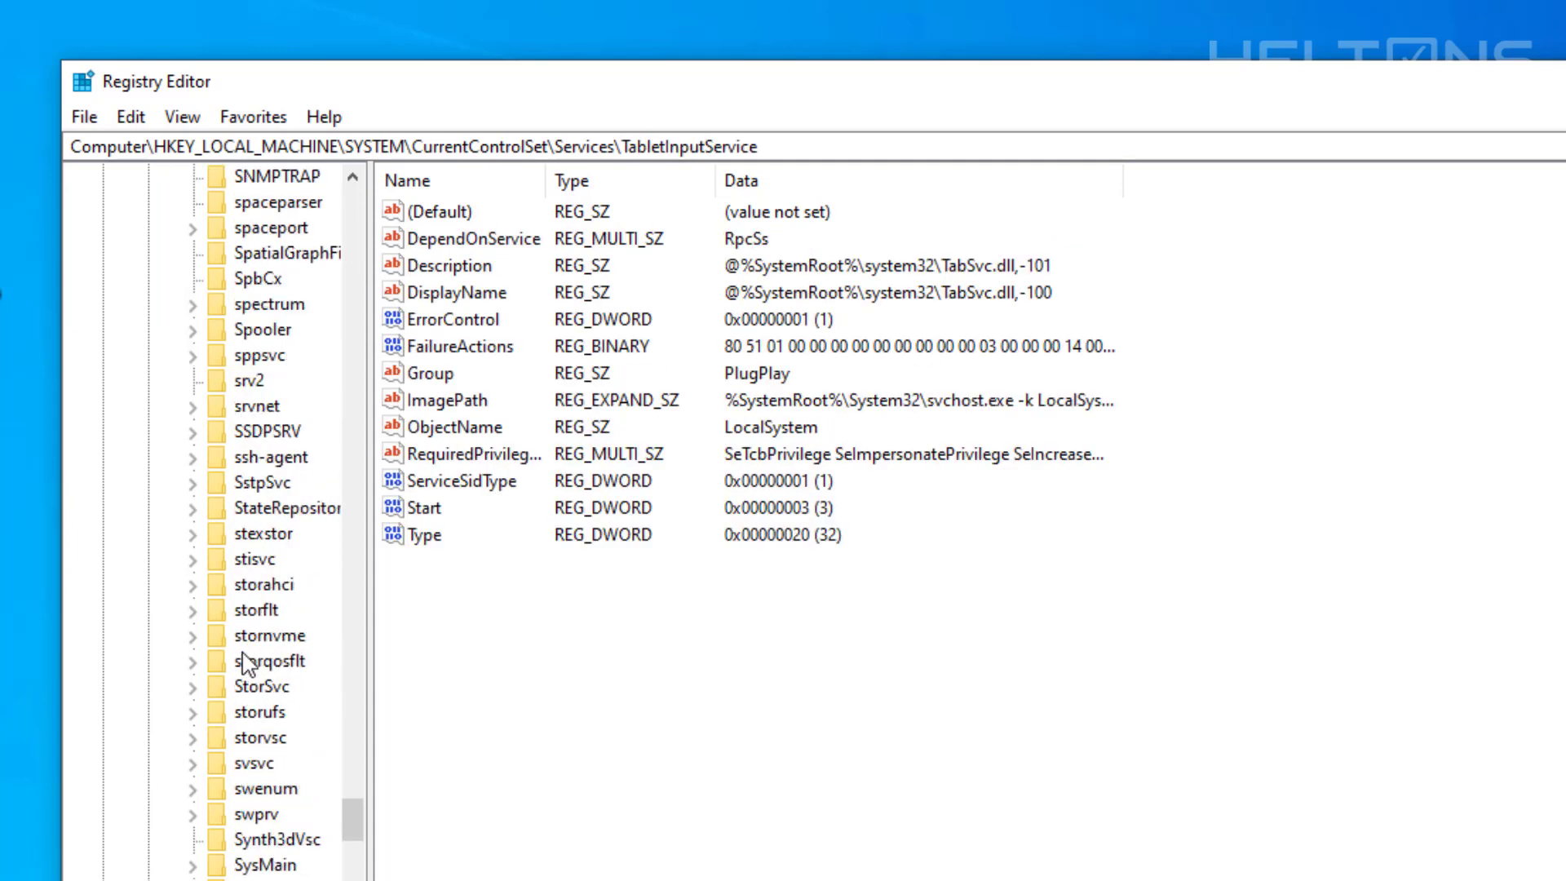
{"action": "left_click", "coordinate": [255, 540]}
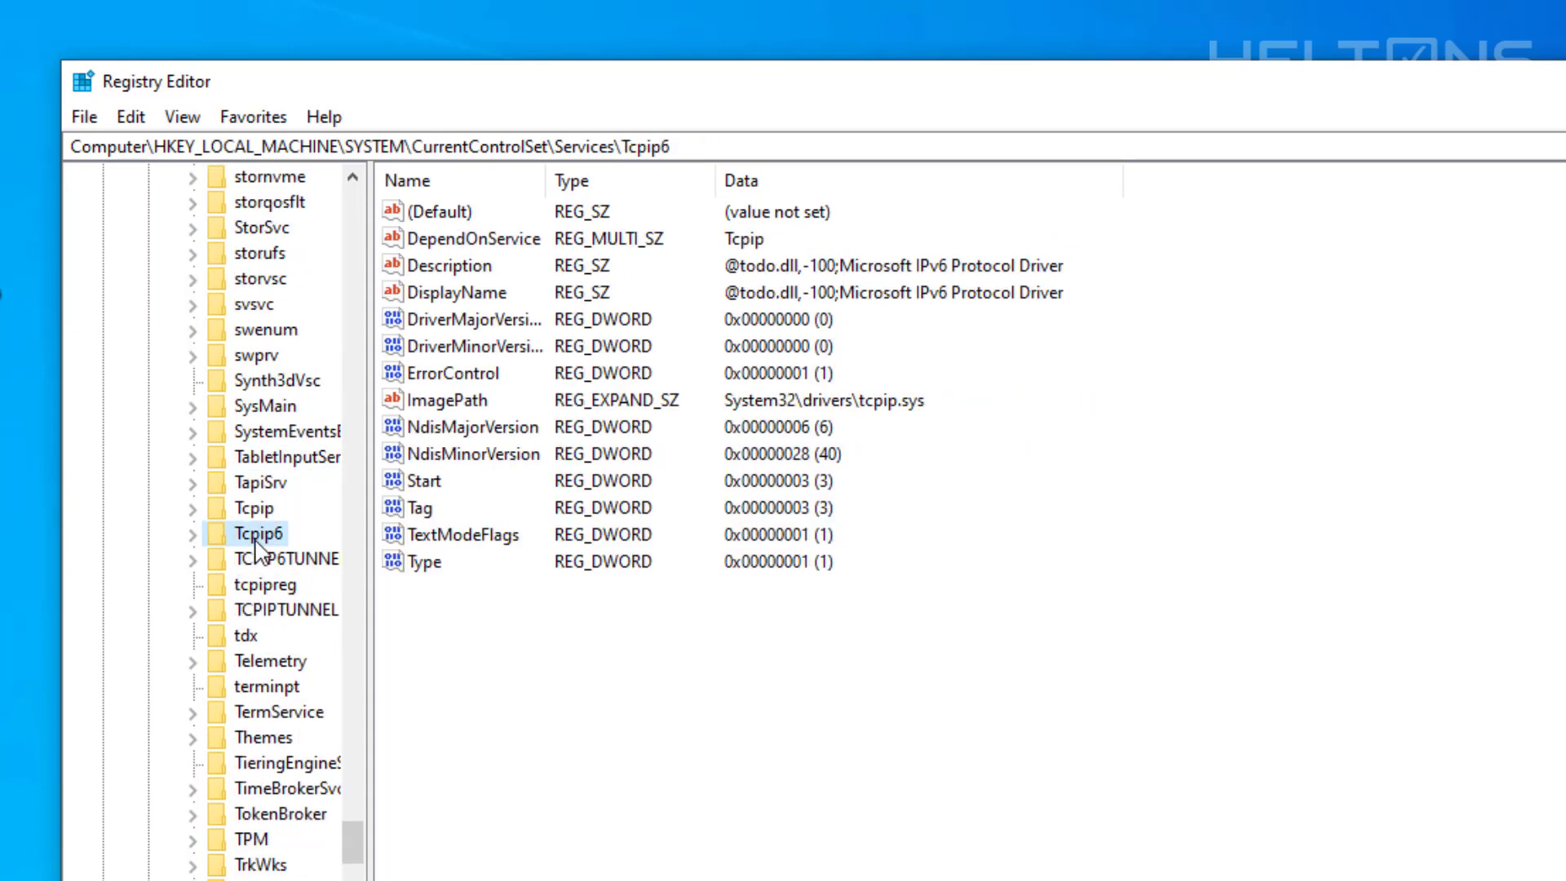
{"action": "double_click", "coordinate": [256, 540]}
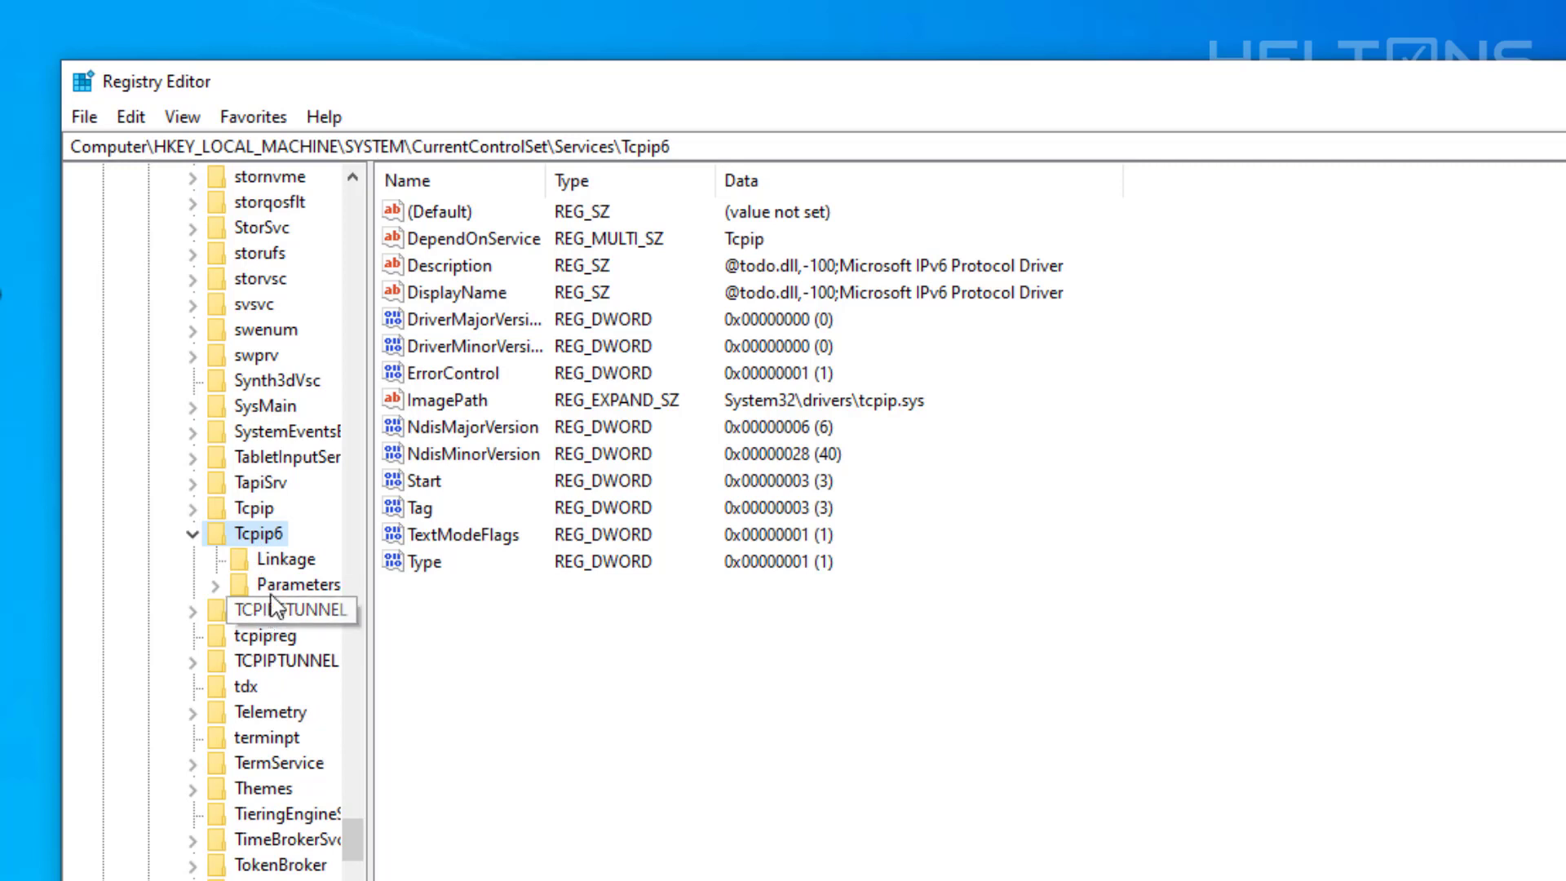
{"action": "left_click", "coordinate": [274, 584]}
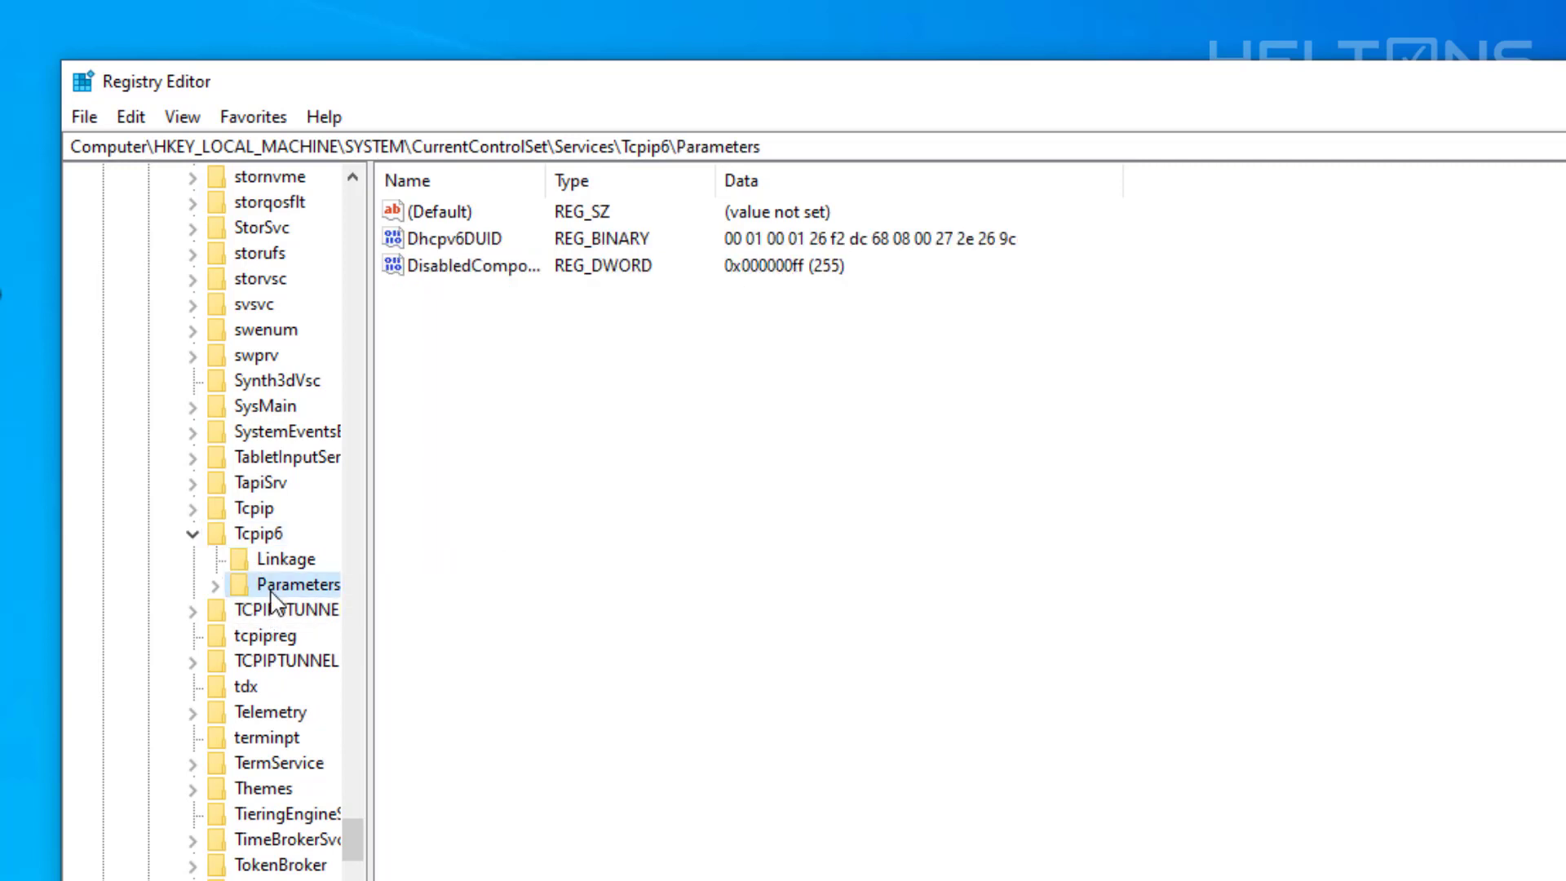
- Delete the DisabledComponents value from the Tcpip6 Parameters key and confirm the permanent deletion
{"action": "right_click", "coordinate": [441, 279]}
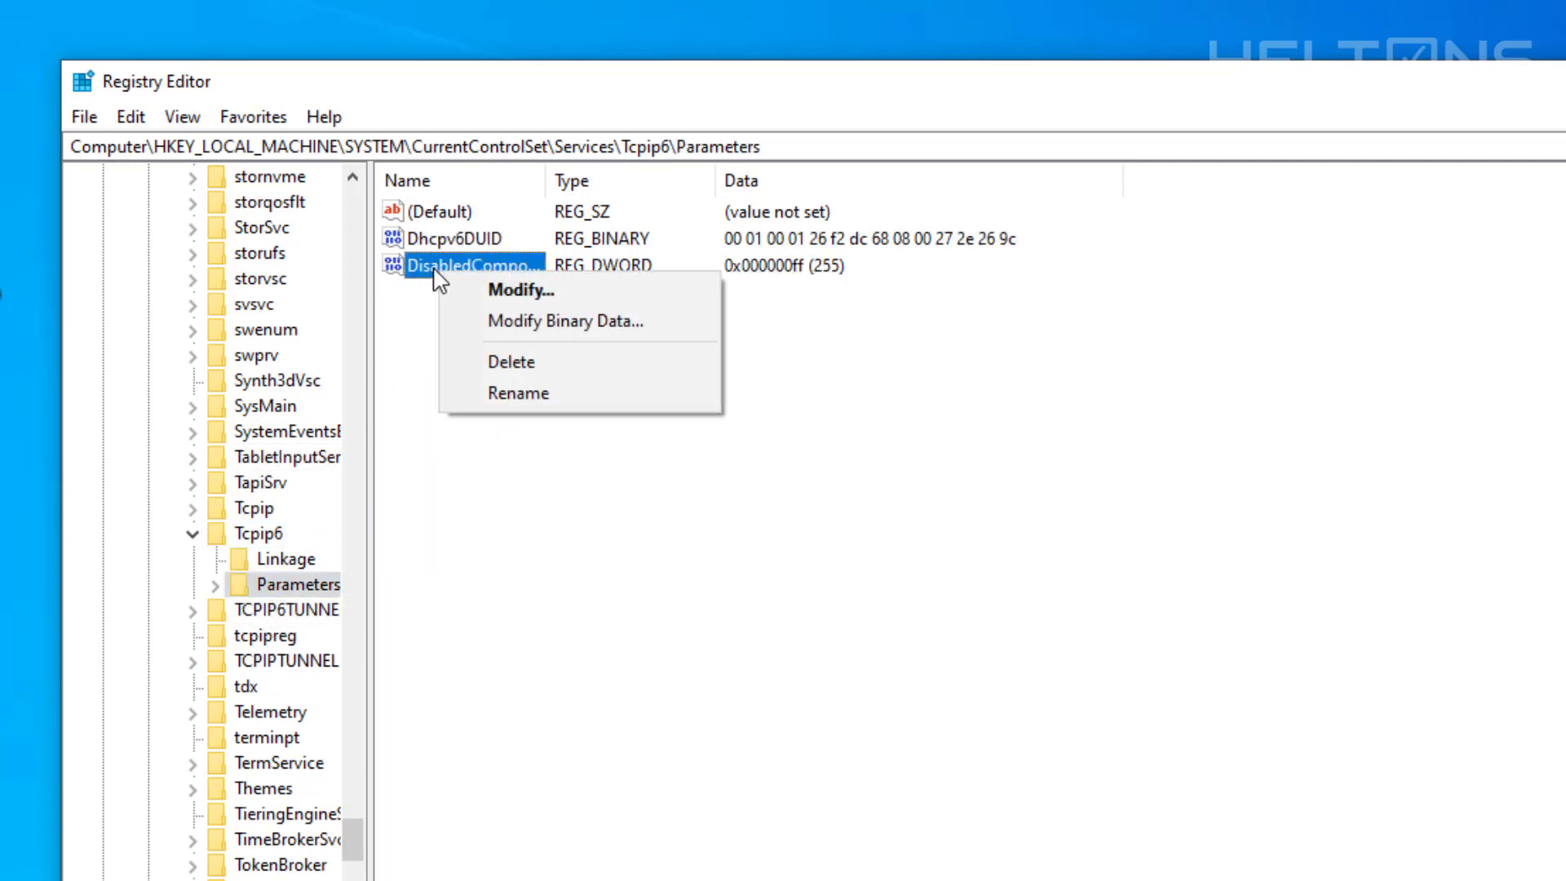
{"action": "left_click", "coordinate": [424, 279]}
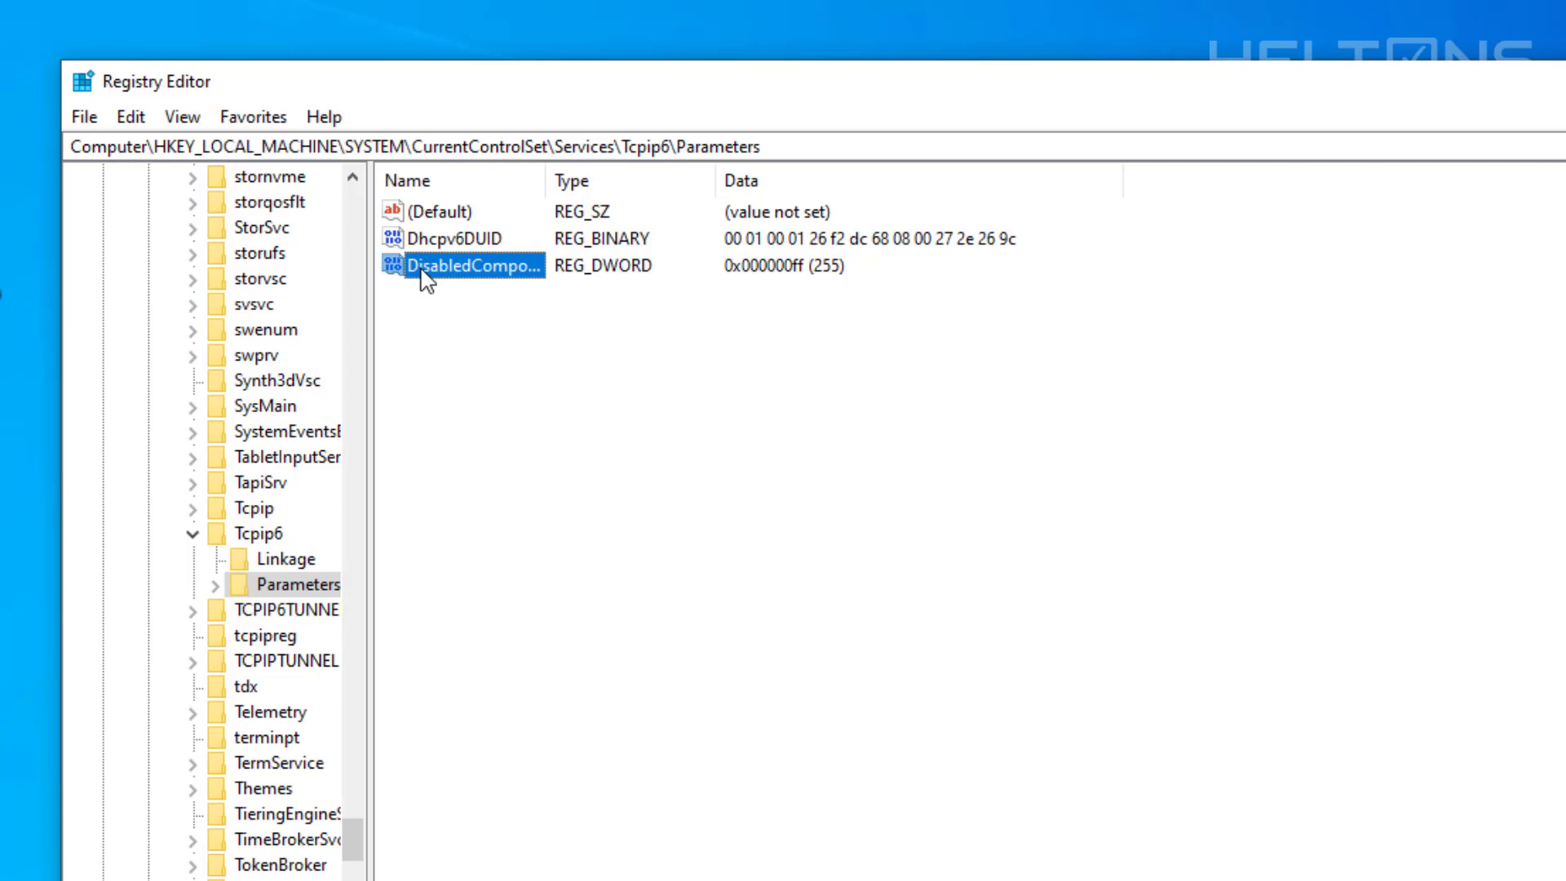
{"action": "right_click", "coordinate": [424, 279]}
{"action": "left_click", "coordinate": [477, 360]}
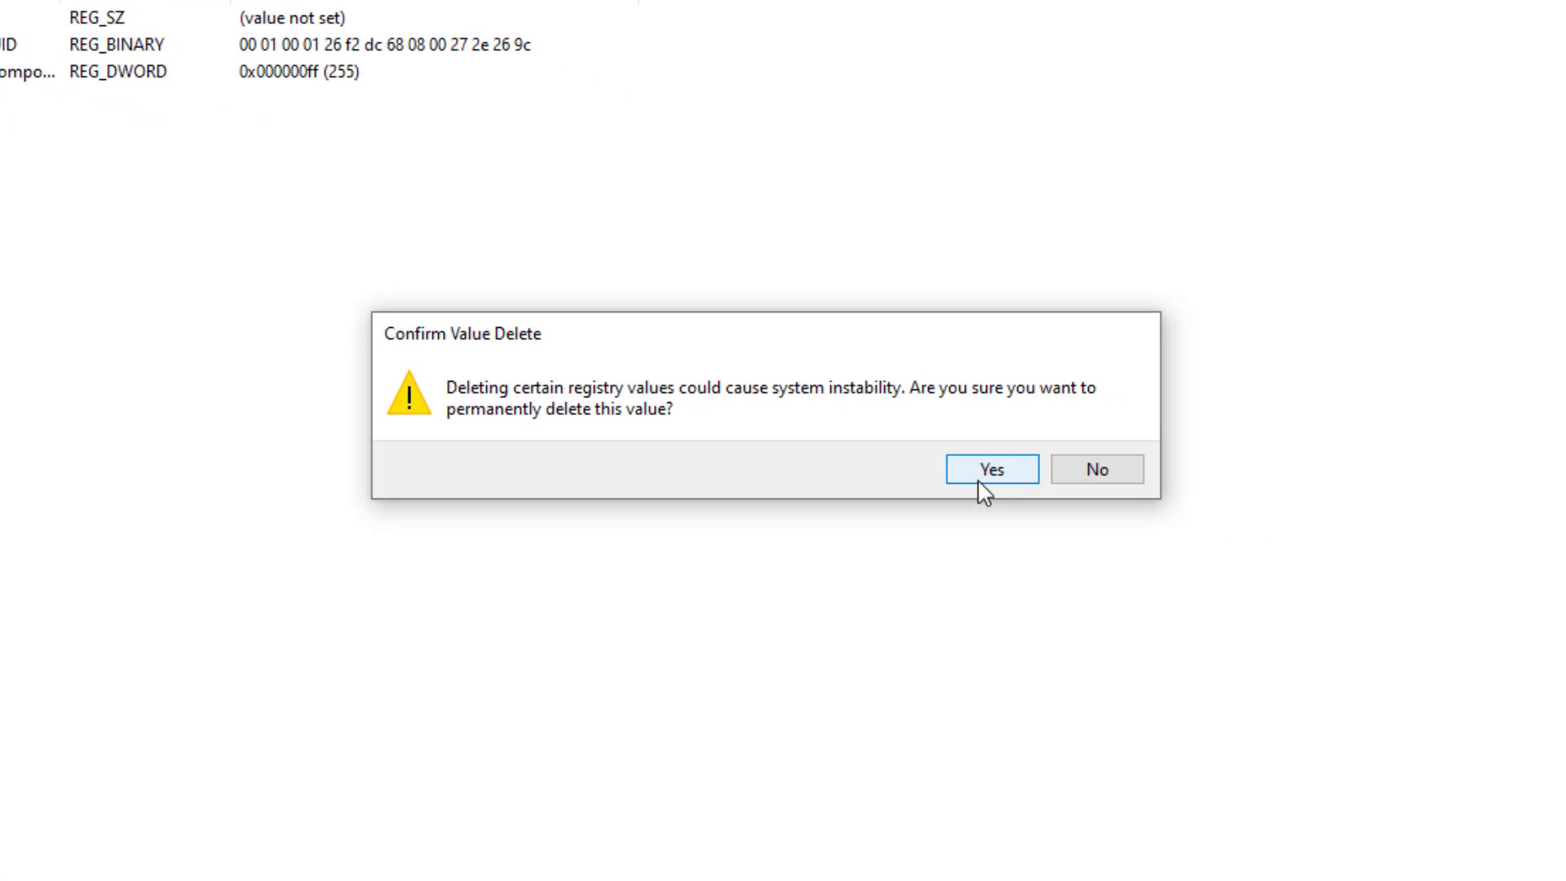
{"action": "left_click", "coordinate": [984, 487]}
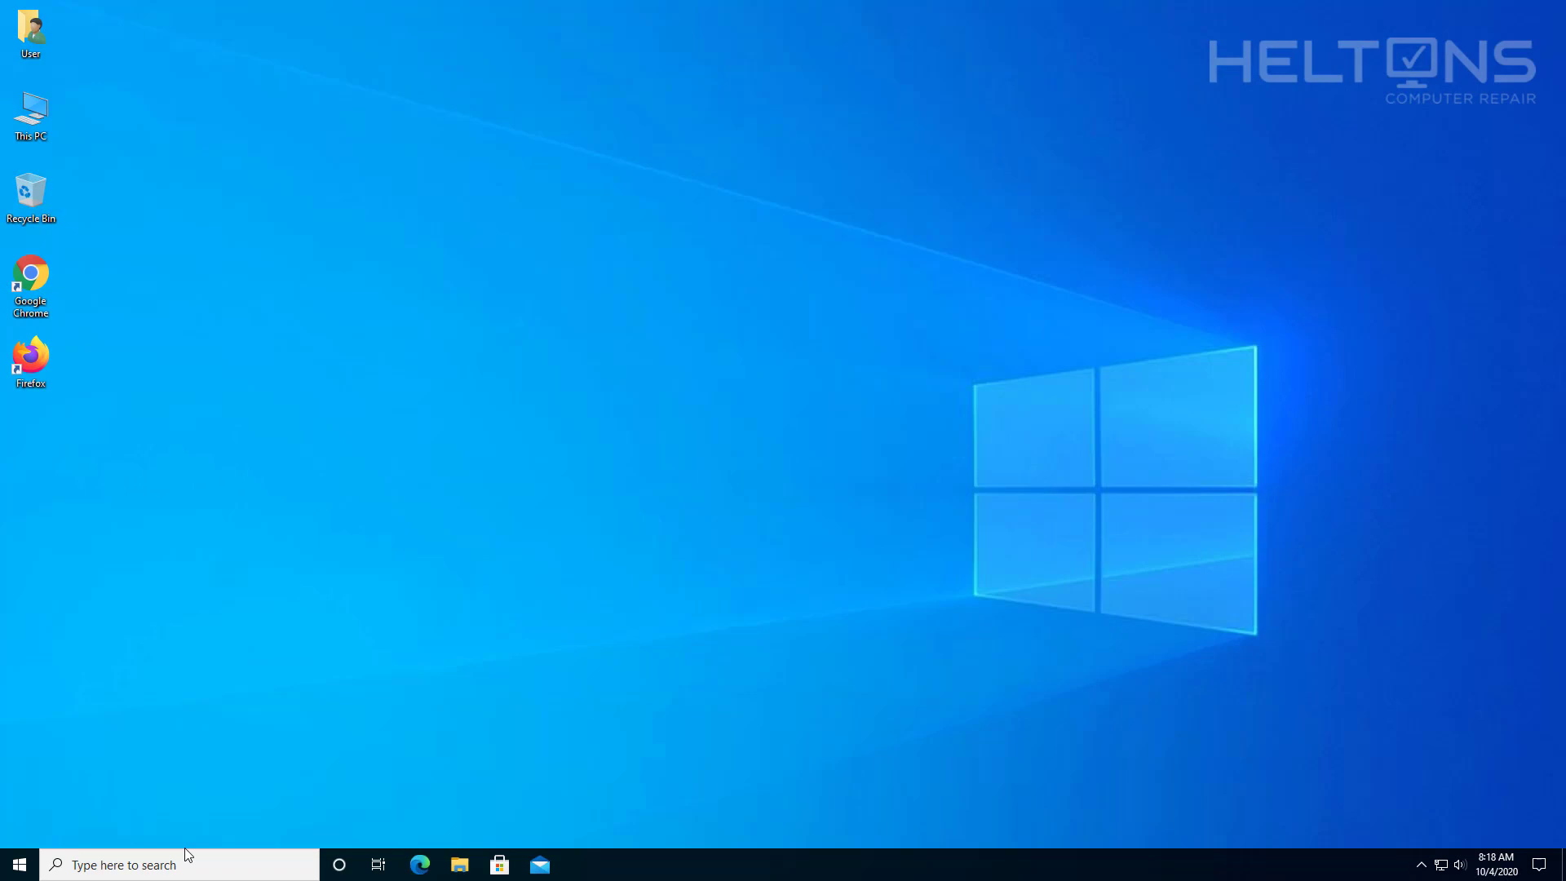
- Restart the computer to apply the removal of the DisabledComponents value
{"action": "left_click", "coordinate": [20, 864]}
{"action": "left_click", "coordinate": [21, 827]}
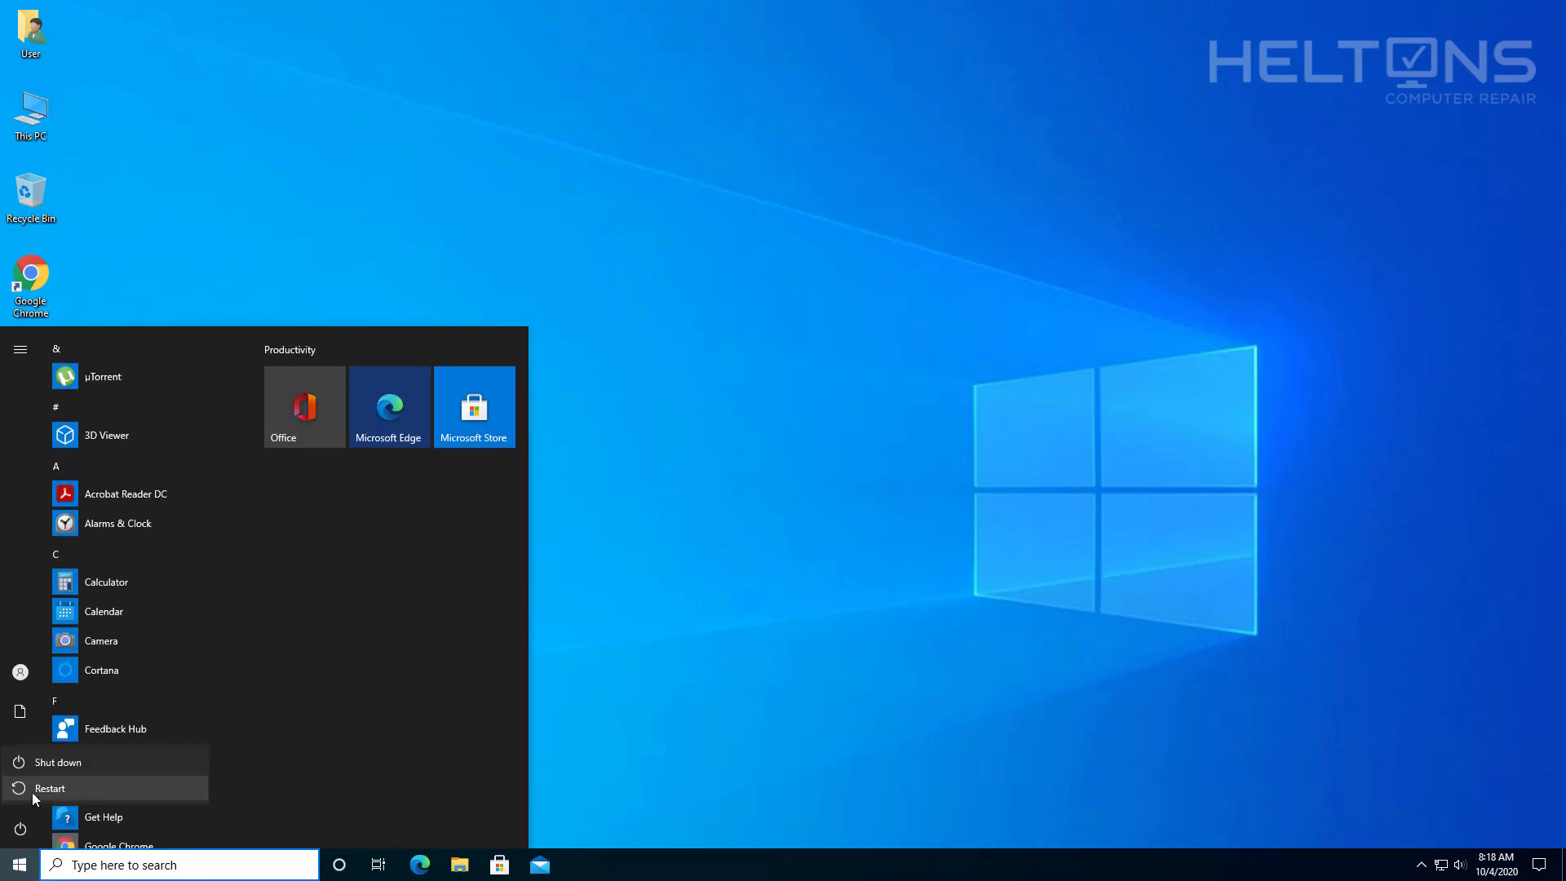
{"action": "left_click", "coordinate": [32, 791]}
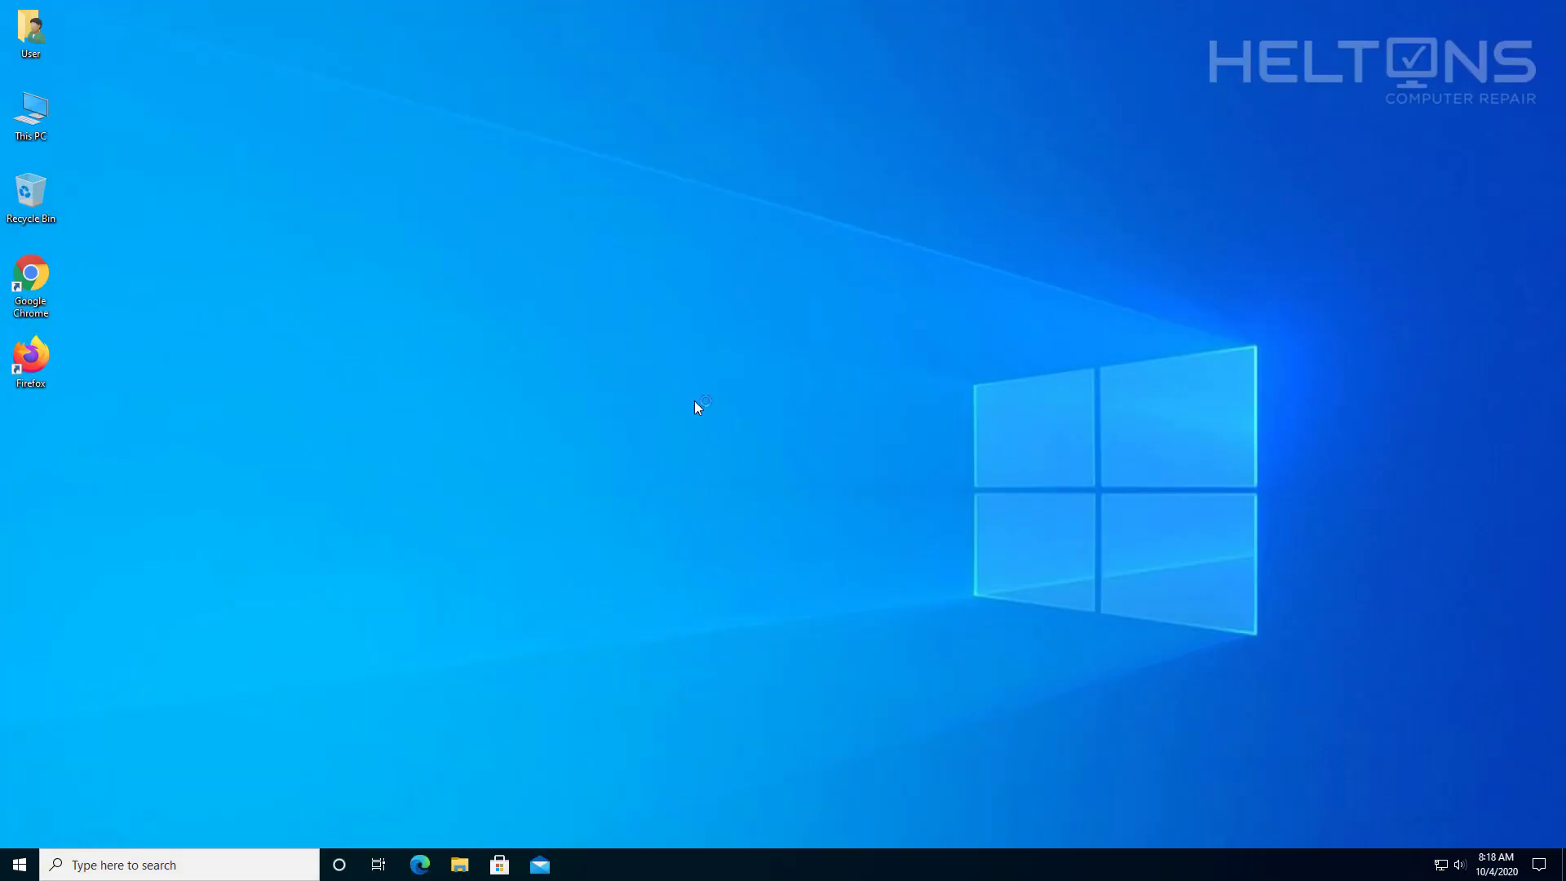
- Search for cmd and open a standard Command Prompt window
{"action": "left_click", "coordinate": [20, 863]}
{"action": "type", "text": "cmd"}
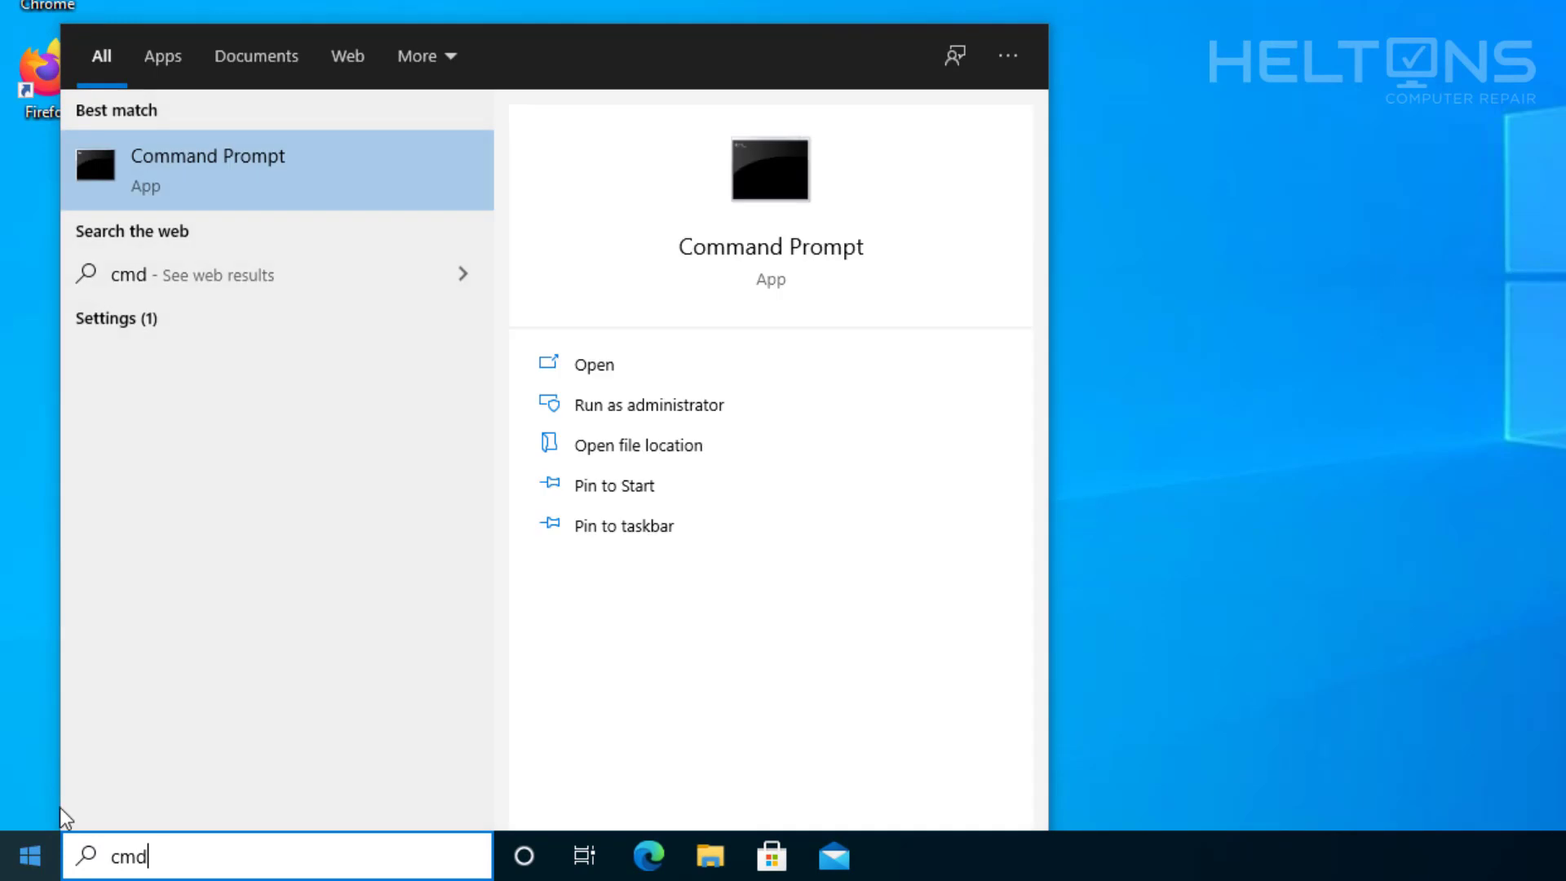
{"action": "left_click", "coordinate": [258, 171]}
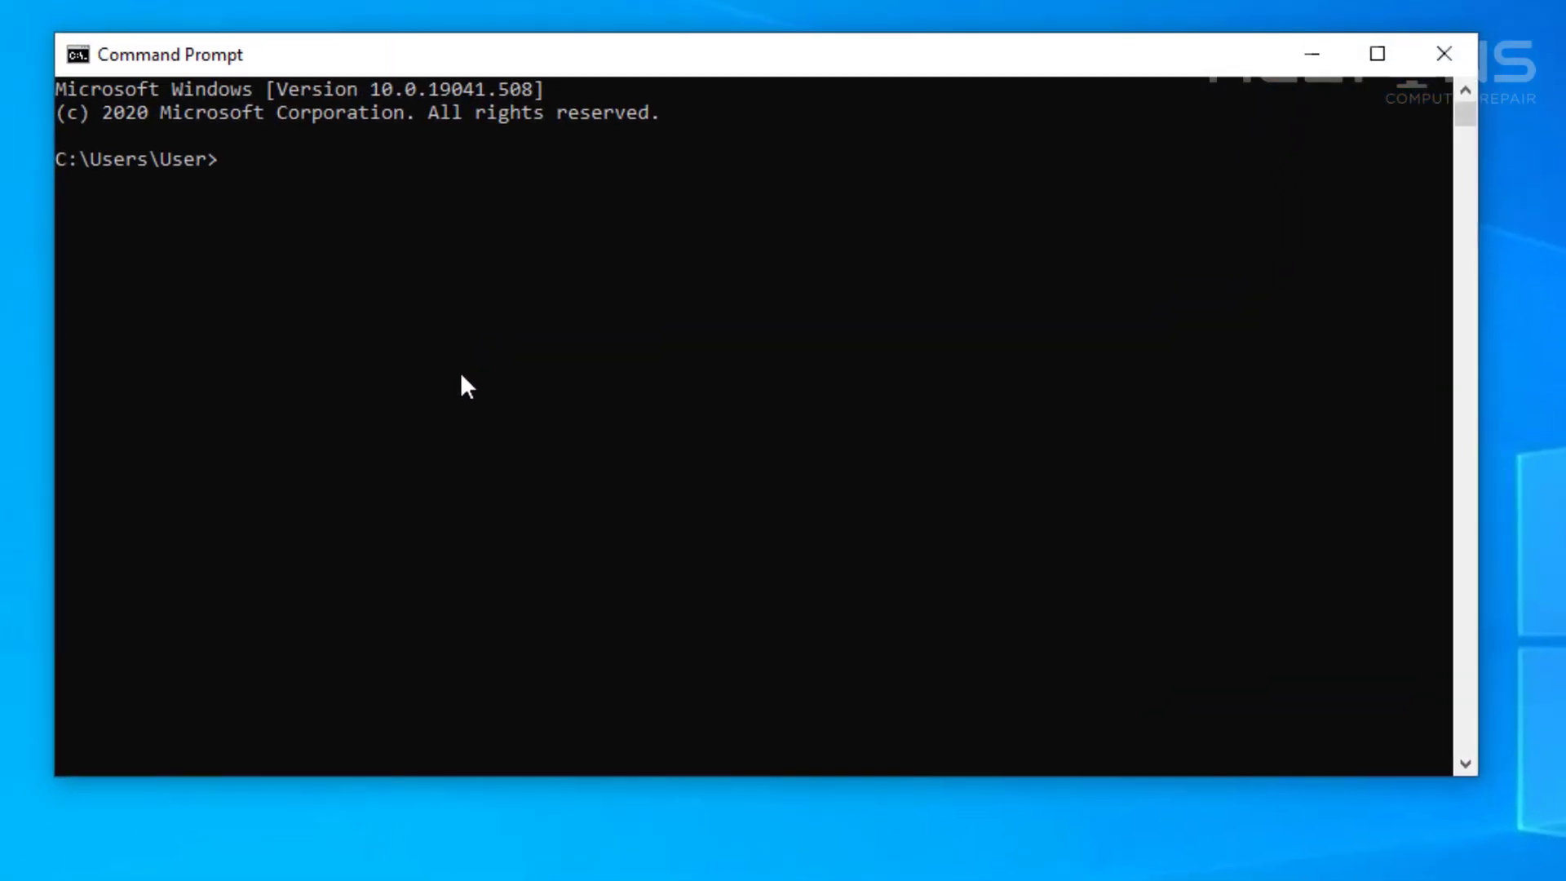
- Run ipconfig /all to check the adapter's IPv6 configuration, and close the Command Prompt window
{"action": "type", "text": "ipconfig /all"}
{"action": "key", "text": "Return"}
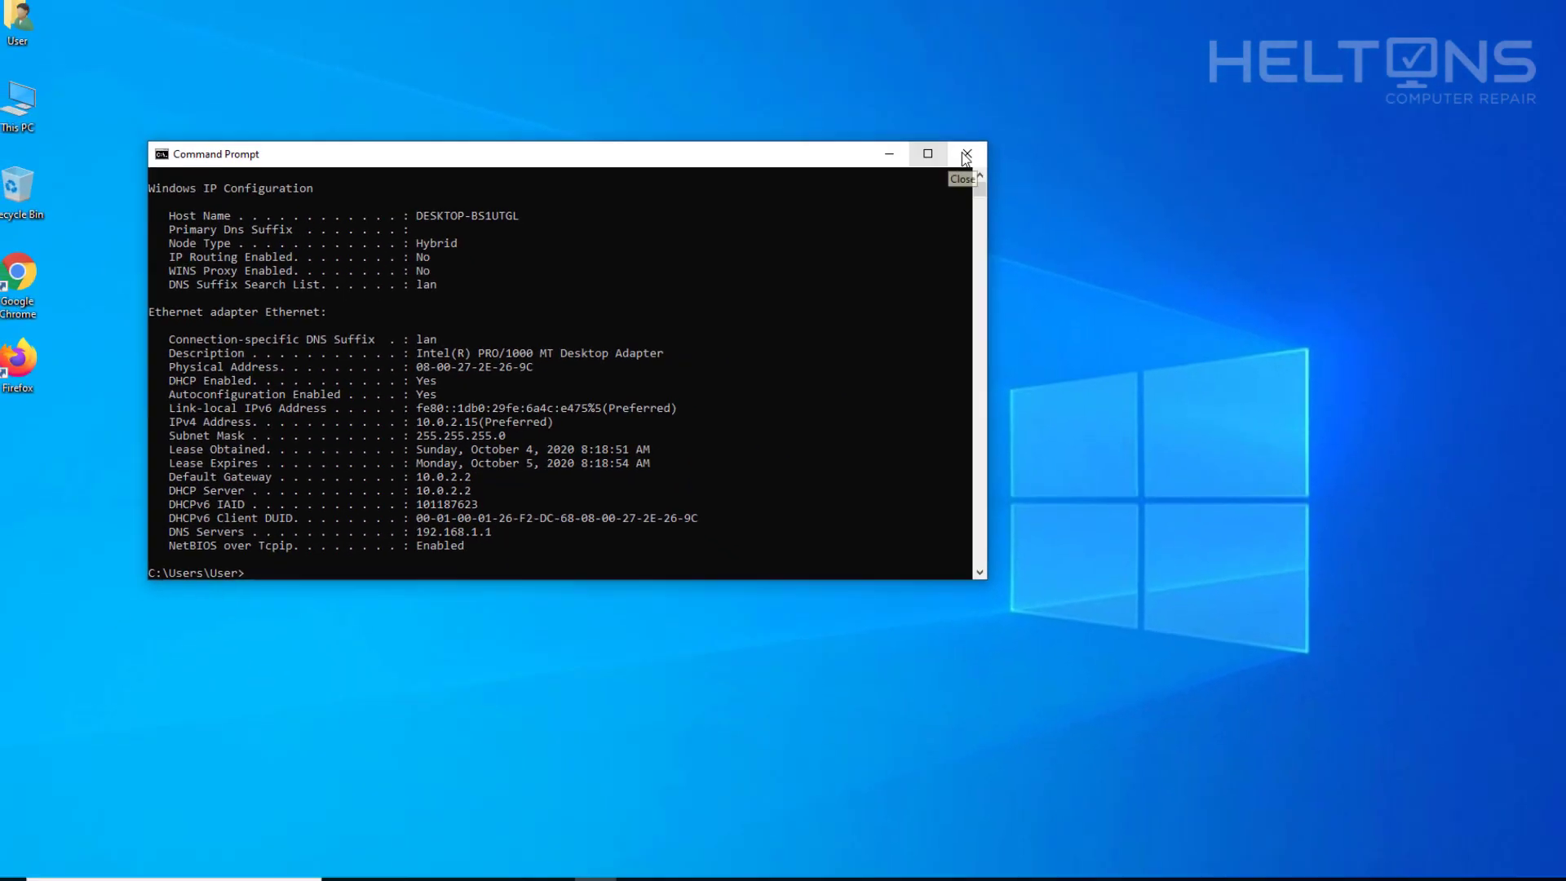
{"action": "left_click", "coordinate": [966, 154]}
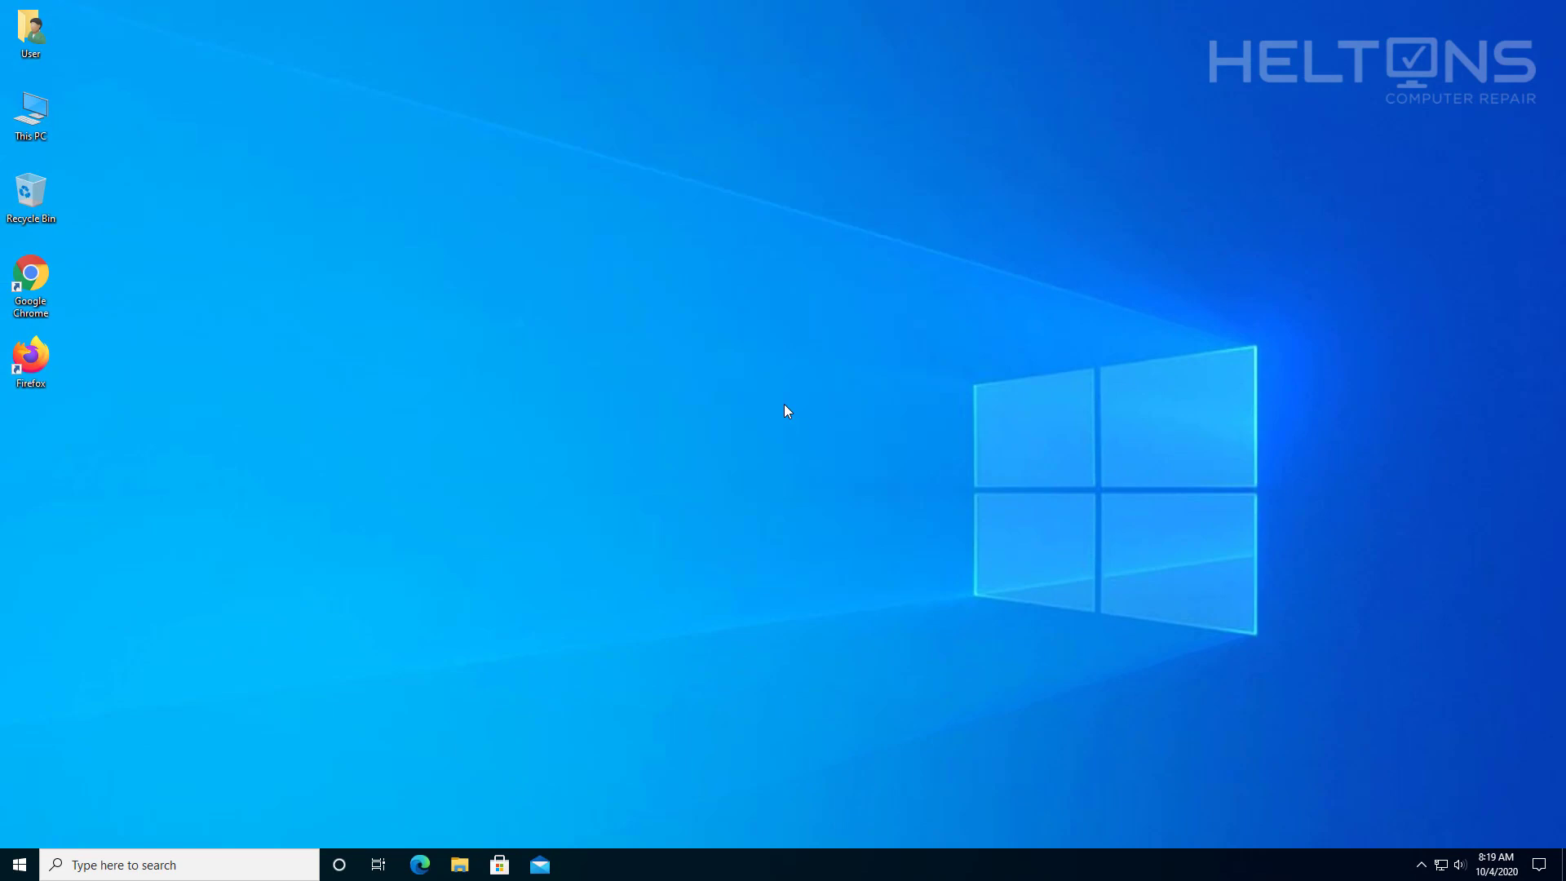